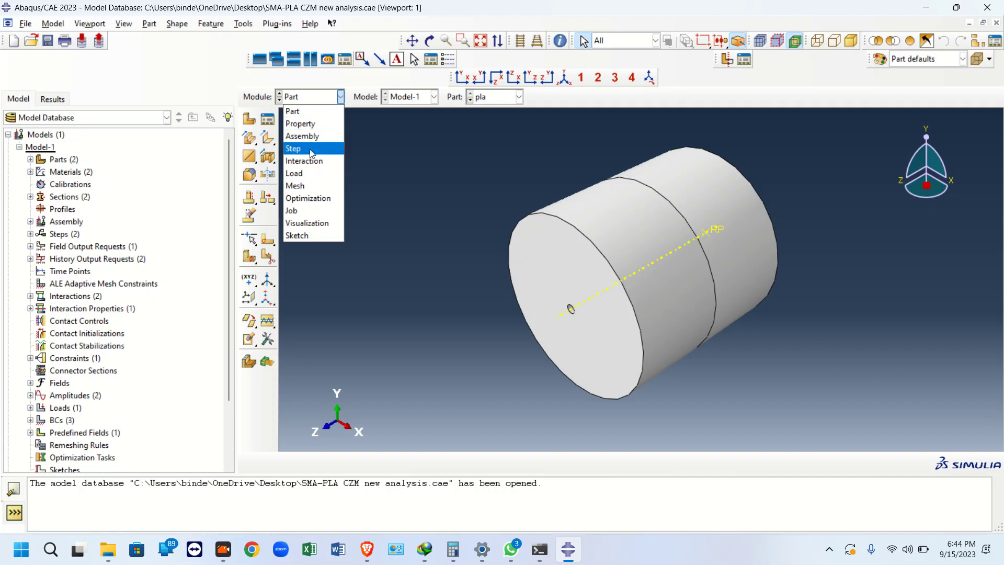
- Open the whole assembly in the Mesh module and examine the mesh where the thin rod enters the cylinder
click(309, 185)
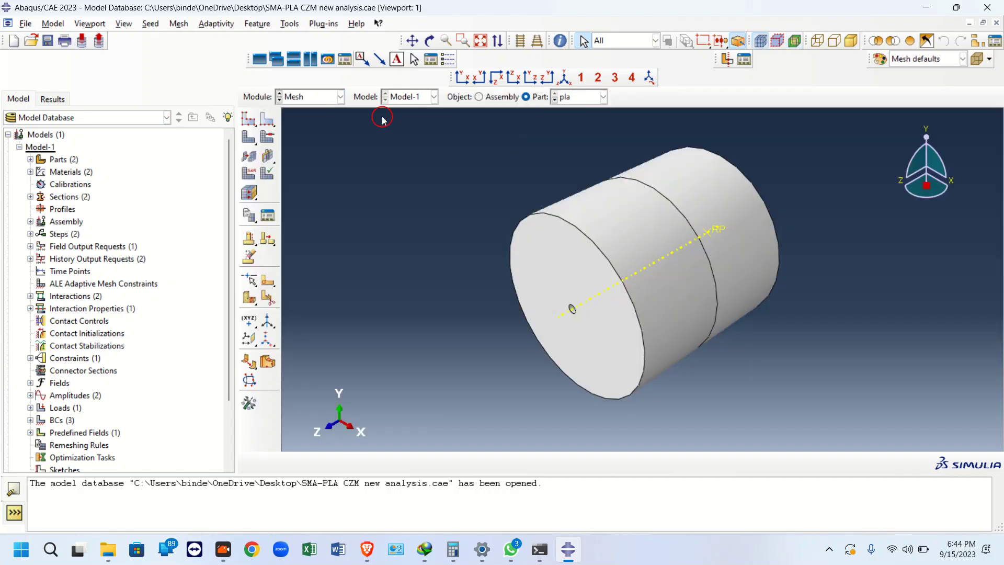
click(478, 97)
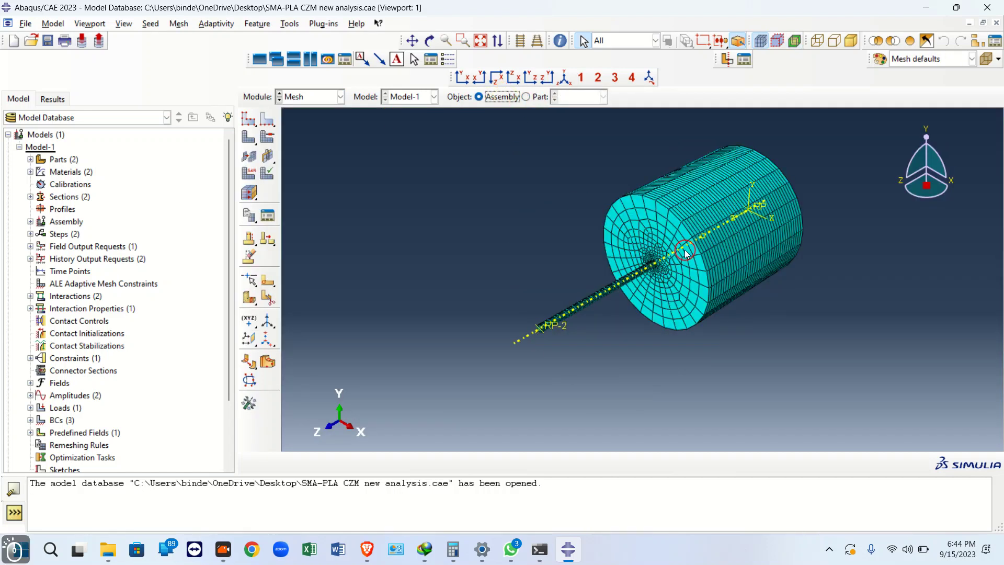
scroll(679, 250, up, 3)
scroll(667, 249, up, 8)
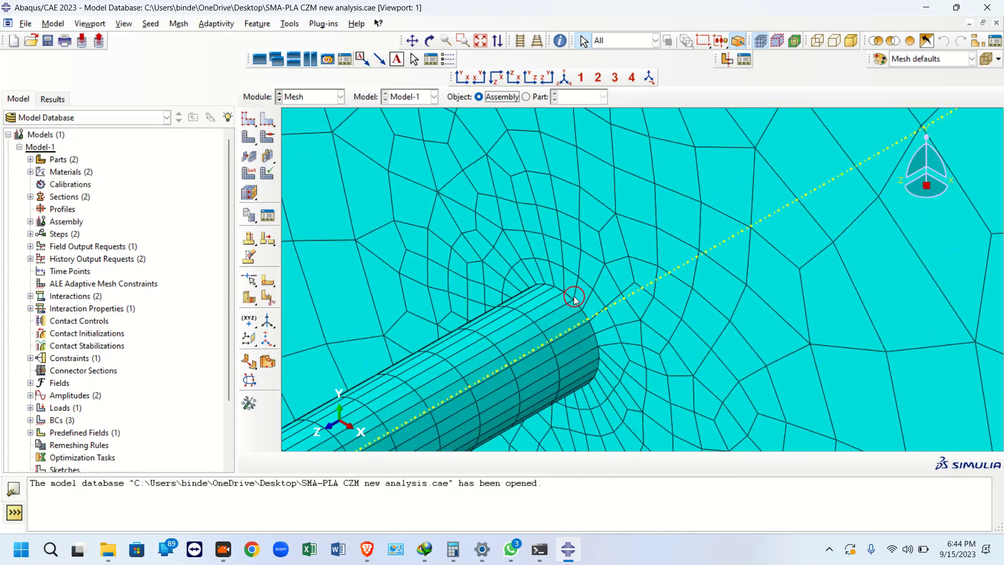
scroll(566, 291, up, 5)
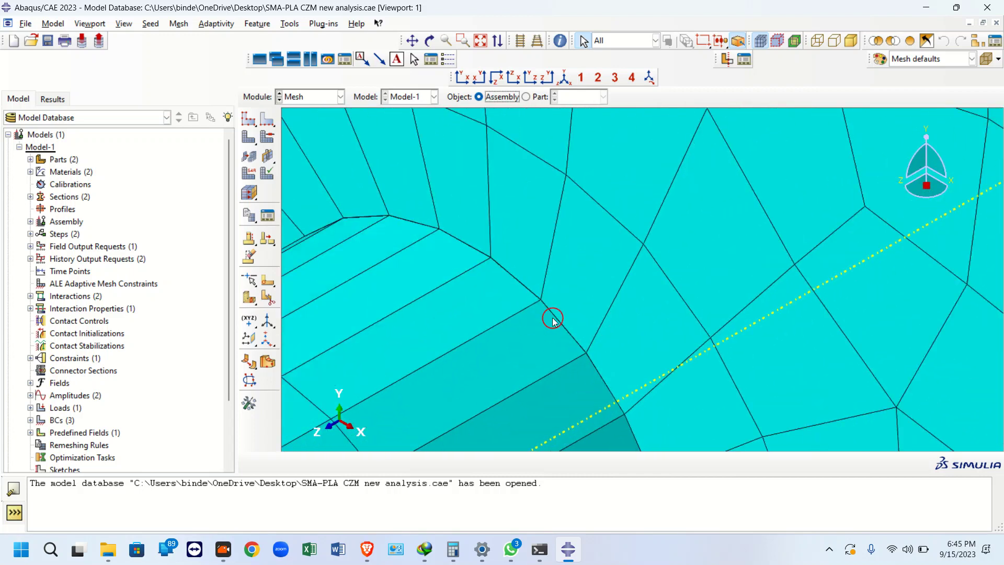
scroll(544, 254, down, 5)
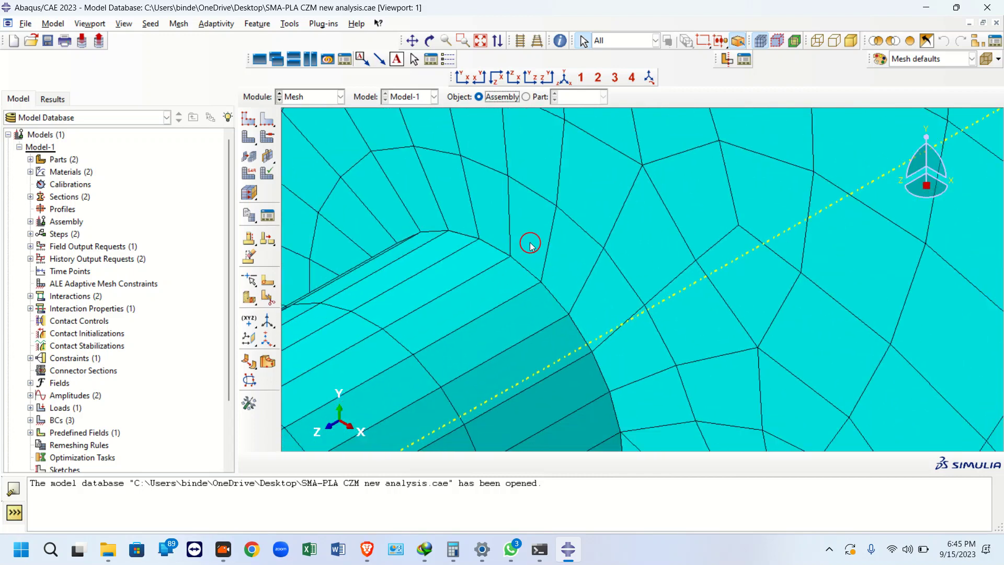
click(539, 102)
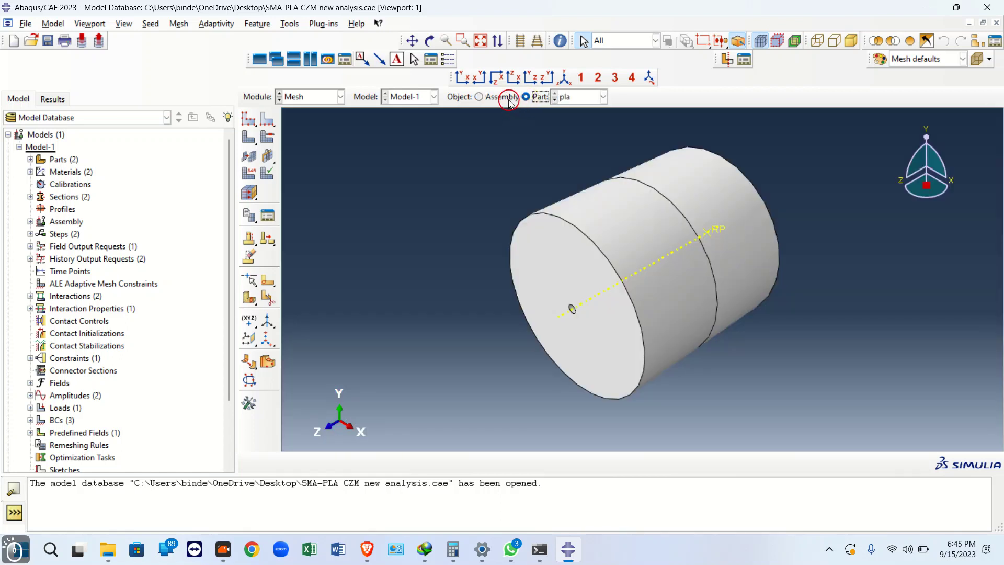
click(503, 97)
- Hide the mesh display and open the local seed settings for the circular edge where the rod meets the cylinder
click(267, 119)
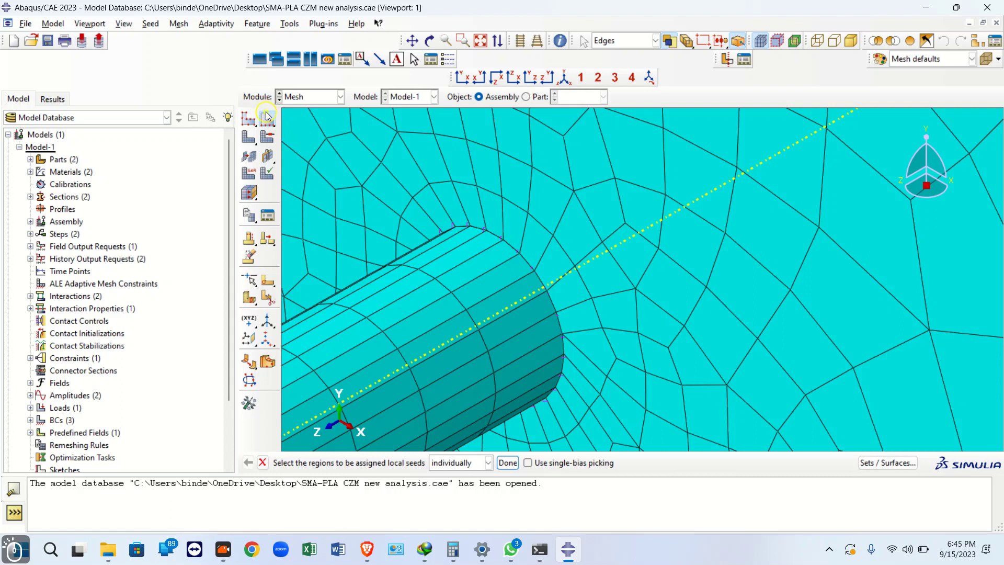
click(265, 115)
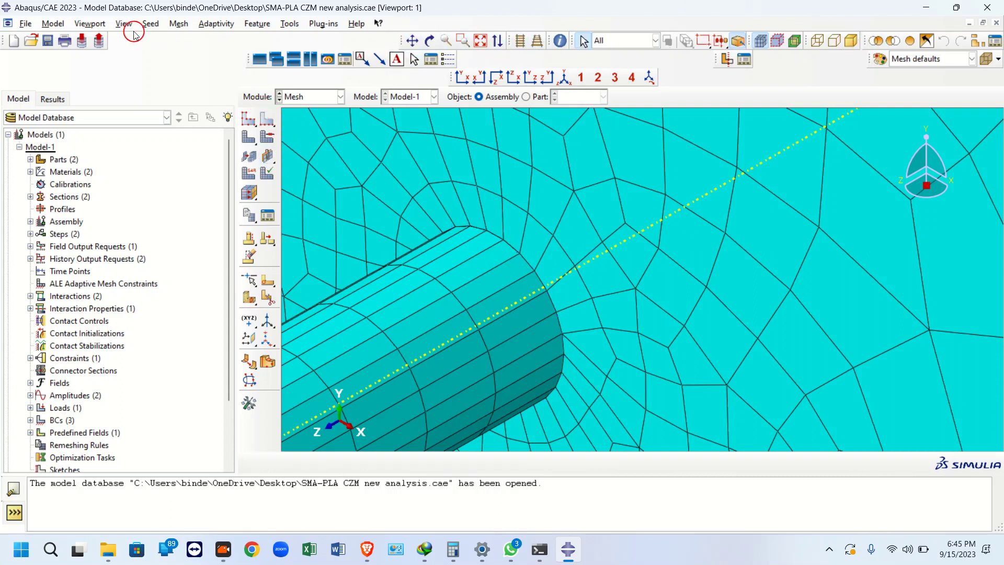
click(759, 43)
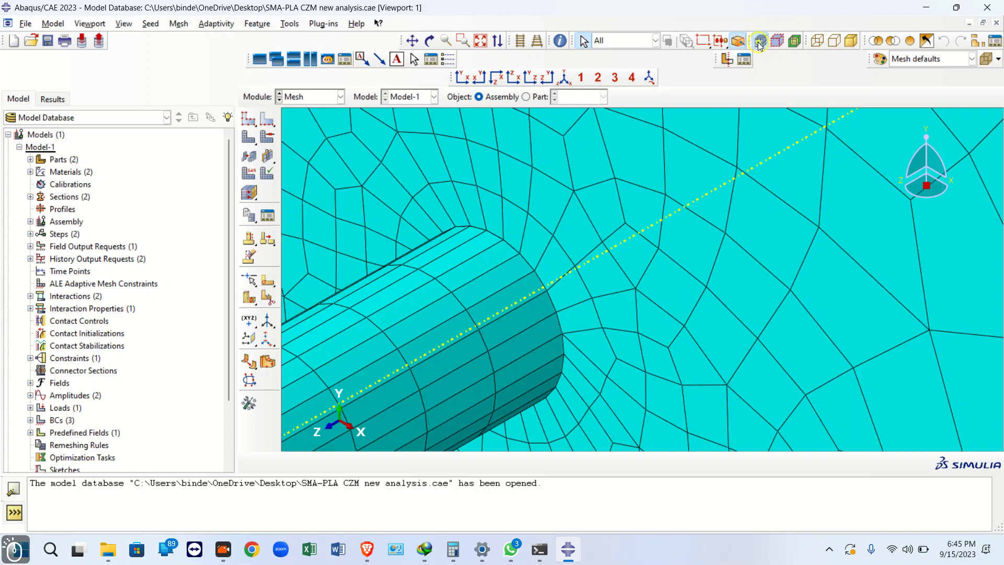
click(267, 118)
click(519, 249)
click(509, 463)
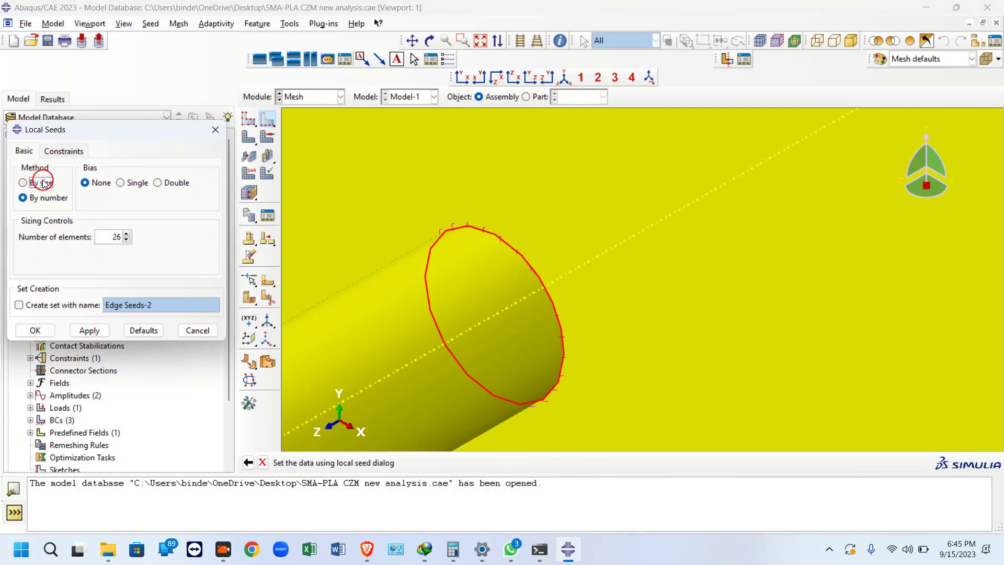
- Choose the constraint that does not allow the edge's number of elements to change, and the By number seeding method
click(63, 151)
click(43, 213)
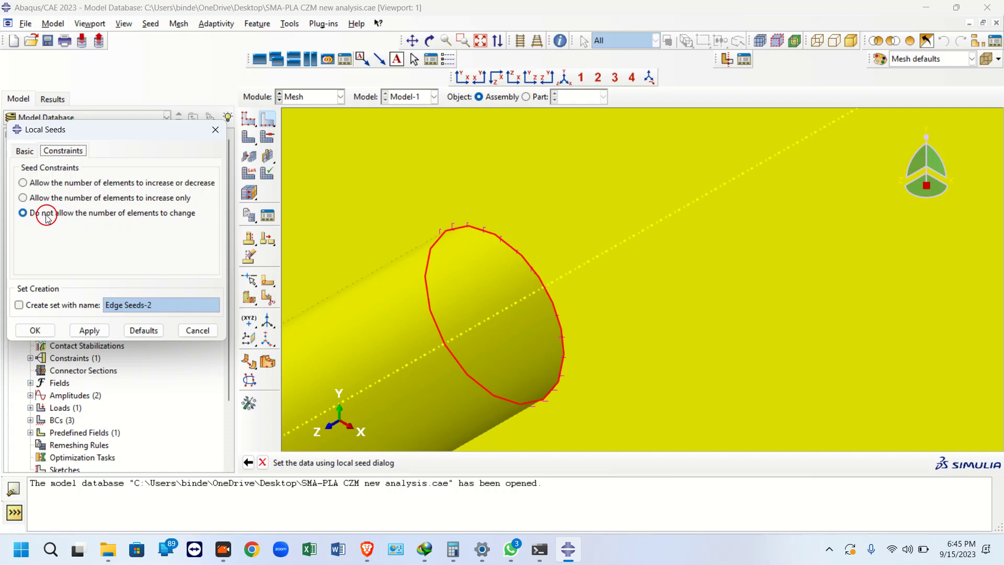
click(24, 150)
click(24, 198)
drag(107, 237, 158, 238)
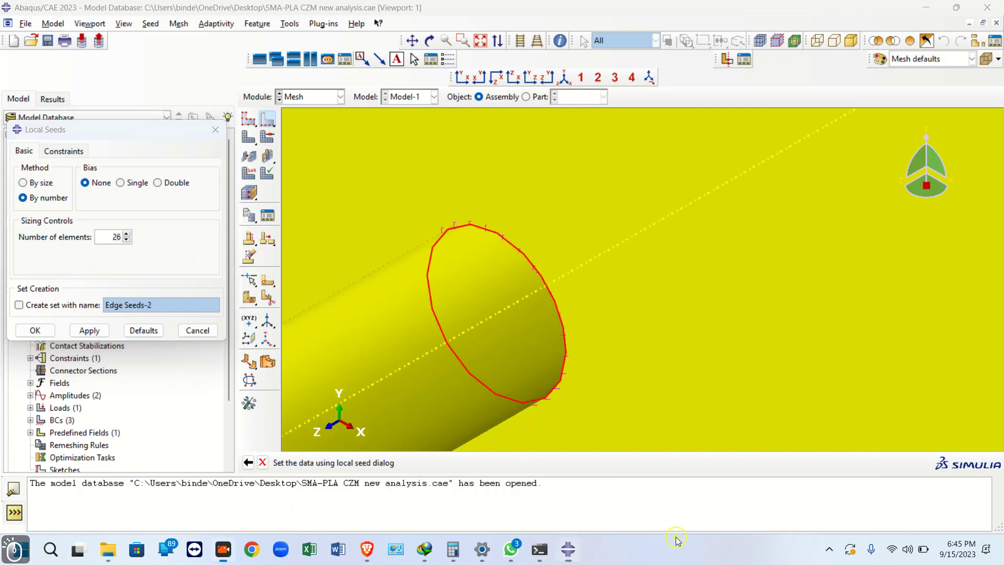
- Open Paint and draw a vertical and a horizontal graph axis with the Pencil on the blank canvas
click(49, 553)
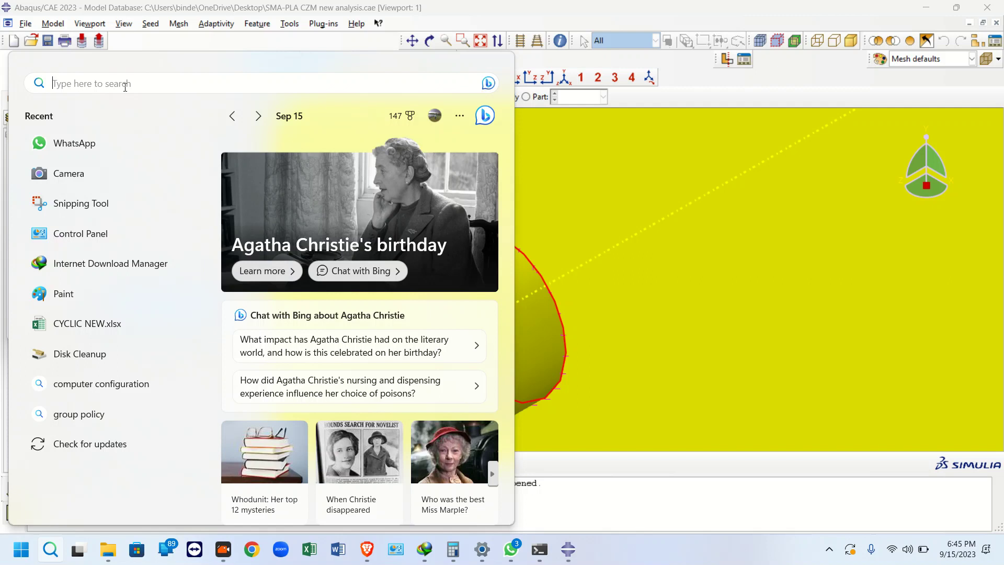
text(paint)
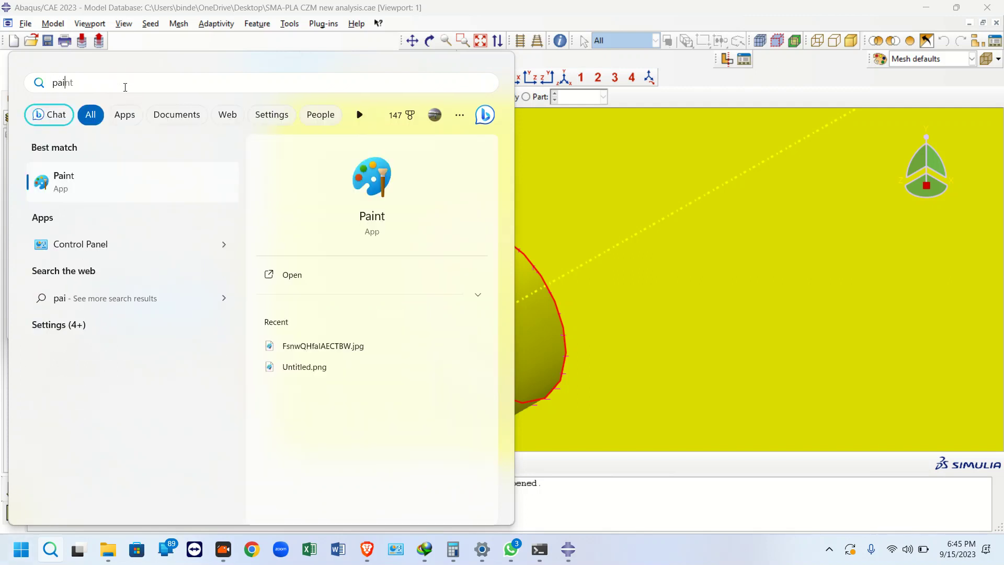
click(90, 192)
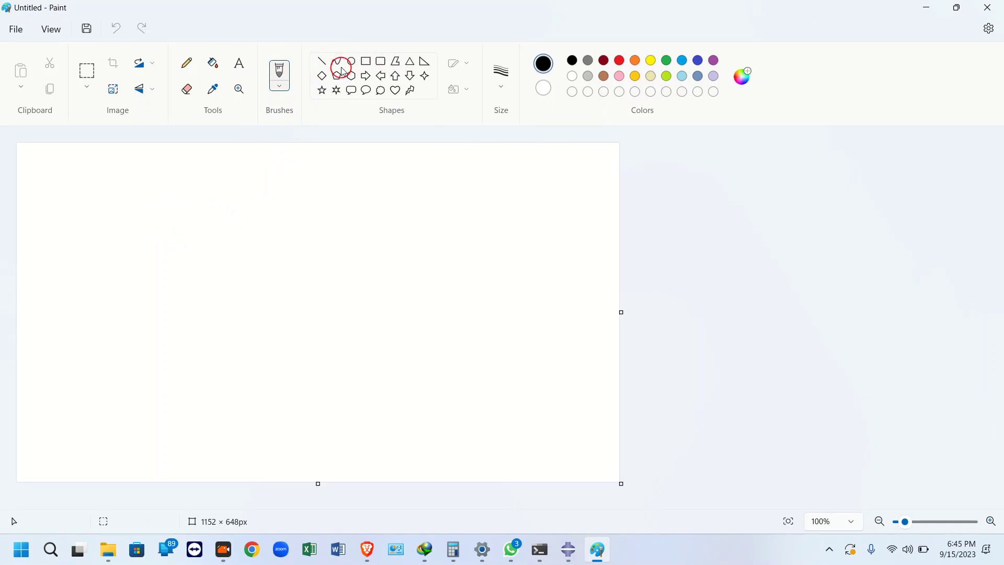
click(187, 63)
mouse_move(125, 206)
mouse_down()
mouse_move(132, 301)
mouse_move(206, 324)
mouse_up()
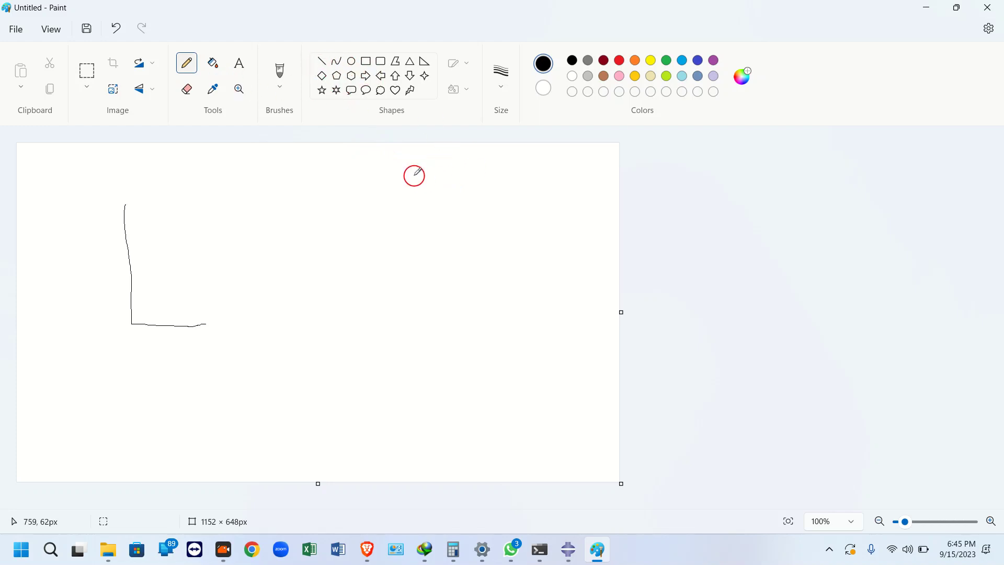
- Handwrite the mesh sizes 10 mm, 5 mm, 3 mm and 2 mm in a column beside the graph, each followed by a dash
drag(407, 182, 472, 179)
mouse_move(414, 212)
mouse_down()
mouse_move(427, 223)
mouse_move(481, 208)
mouse_up()
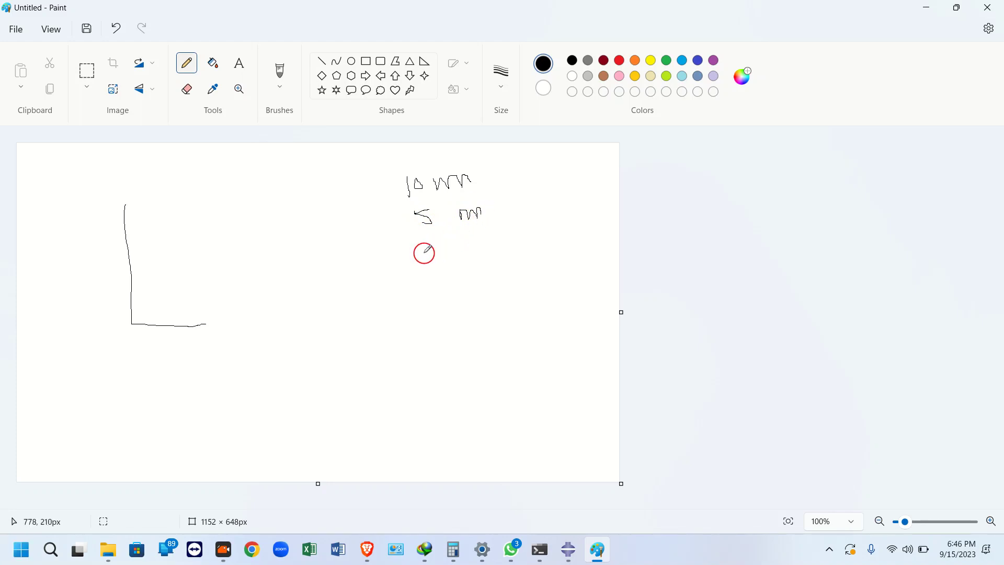
mouse_move(424, 242)
mouse_down()
mouse_move(422, 259)
mouse_move(475, 254)
mouse_up()
drag(448, 313, 456, 311)
mouse_move(471, 315)
mouse_down()
mouse_move(475, 303)
mouse_move(505, 313)
mouse_up()
drag(486, 176, 510, 176)
drag(499, 208, 518, 207)
drag(507, 243, 529, 241)
drag(511, 286, 542, 287)
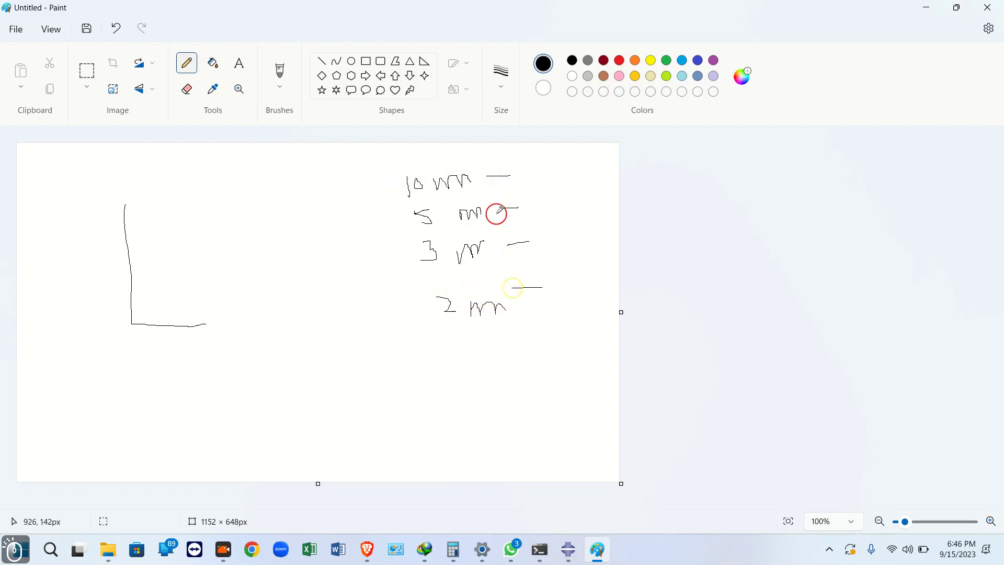
- Handwrite the results 5 mm, 4 mm, 3.99 mm and 3.98 next to the corresponding mesh sizes
click(529, 163)
drag(529, 170, 552, 164)
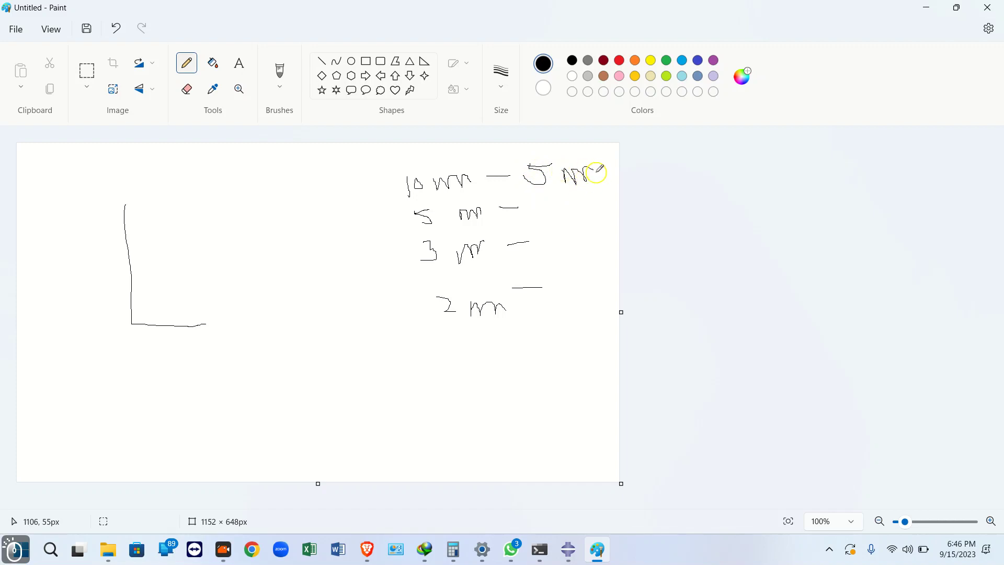
mouse_move(541, 204)
mouse_down()
mouse_move(555, 225)
mouse_move(602, 210)
mouse_up()
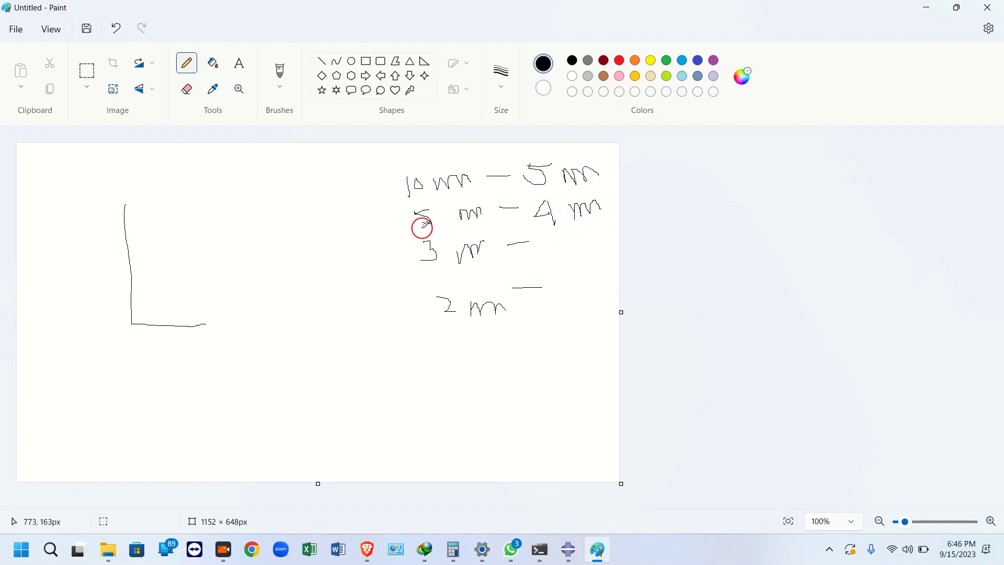
drag(428, 220, 423, 223)
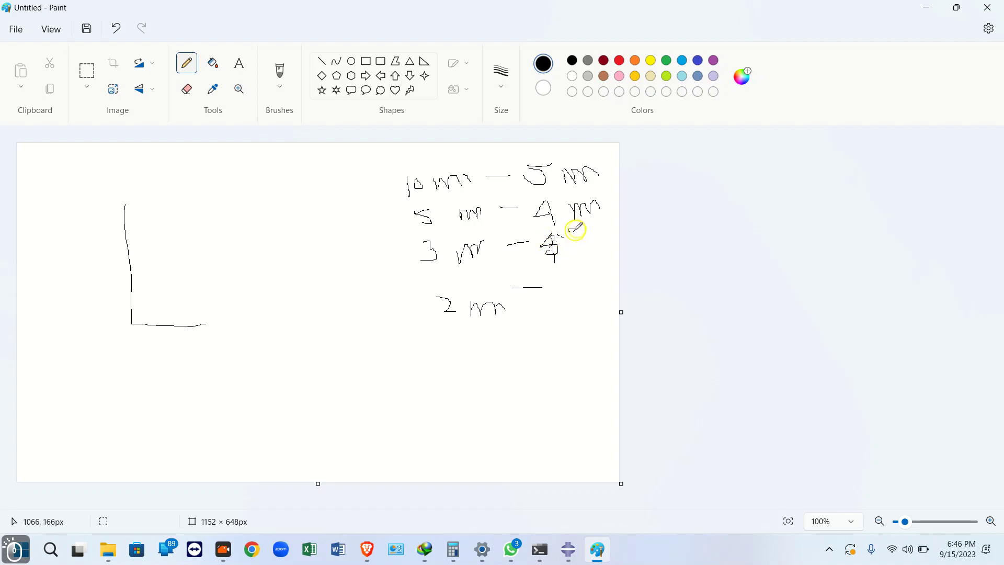
drag(577, 244, 590, 229)
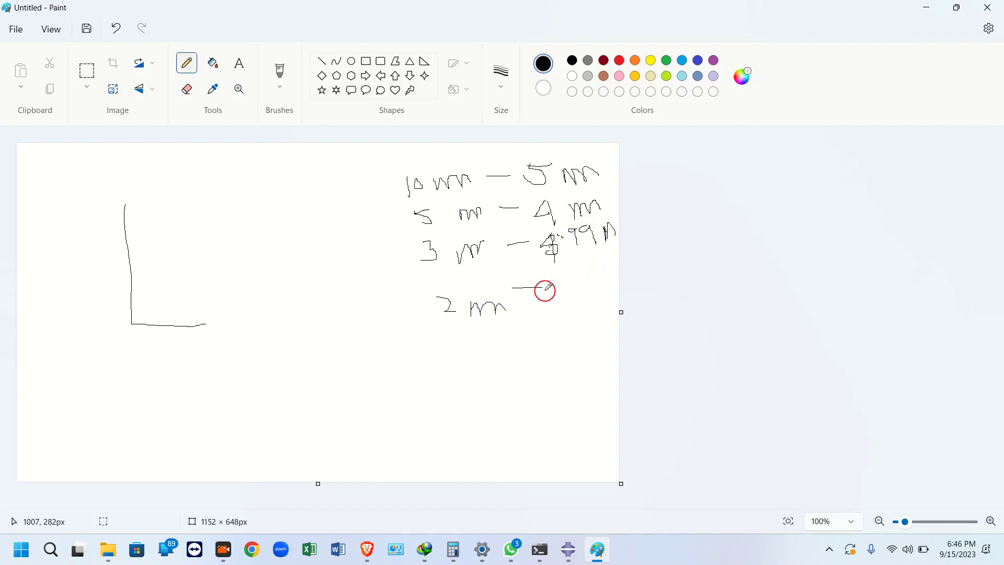
mouse_move(572, 266)
mouse_down()
mouse_move(586, 291)
mouse_move(600, 278)
mouse_up()
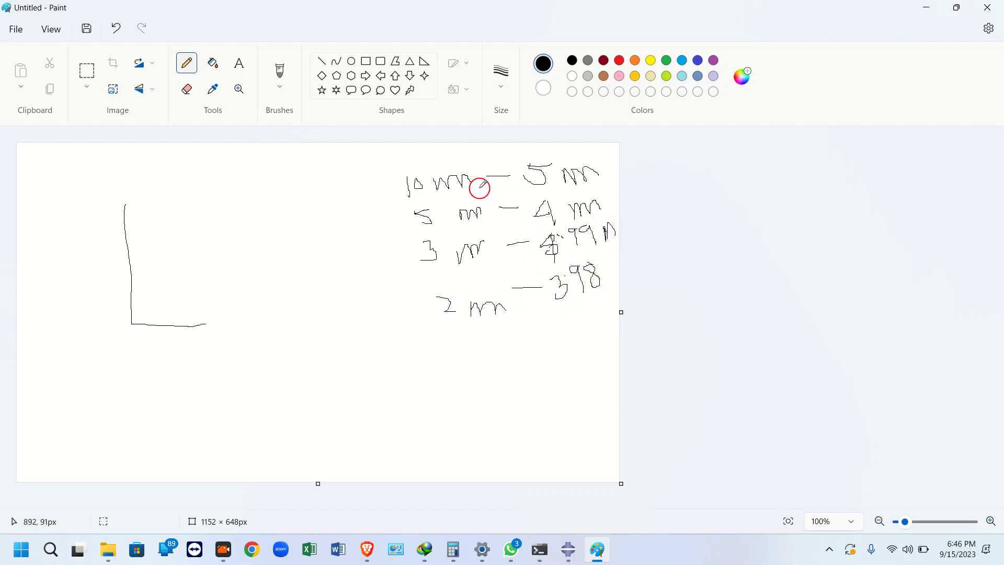
- Mark the change from 10 to 5 mm and from result 5 to 4, and bracket the mesh sizes from 5 to 2 mm
mouse_move(396, 184)
mouse_down()
mouse_move(410, 213)
mouse_move(400, 238)
mouse_up()
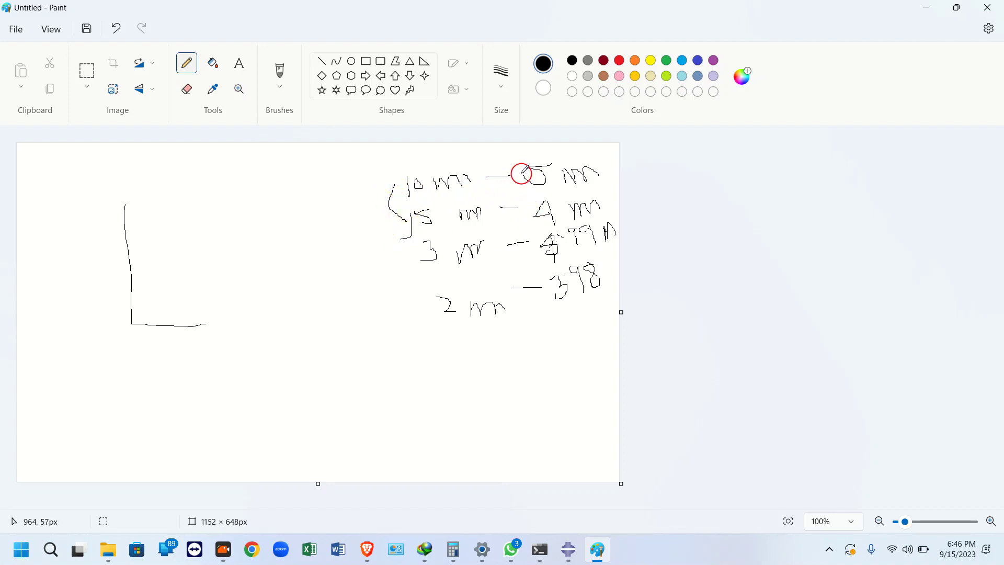
drag(522, 172, 514, 199)
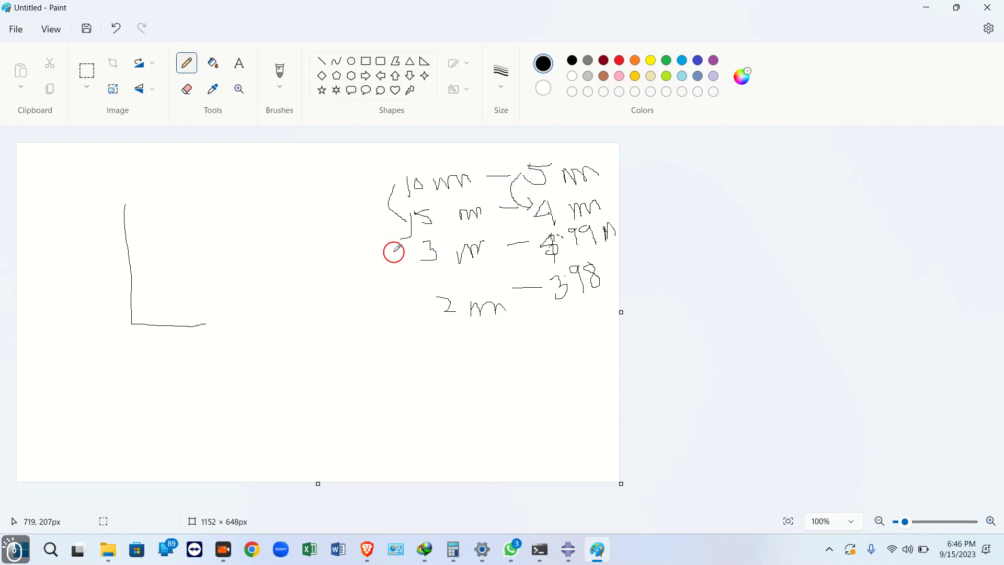
mouse_move(414, 227)
mouse_down()
mouse_move(377, 233)
mouse_move(399, 321)
mouse_move(418, 325)
mouse_up()
- Extend the graph's horizontal axis and number it 2, 3, 5 and 10
drag(181, 327, 308, 330)
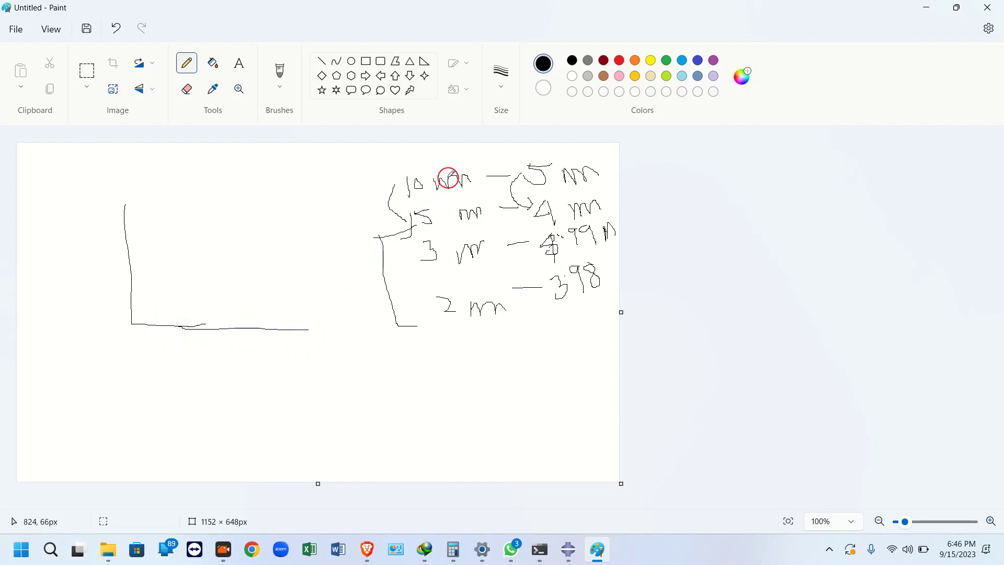
mouse_move(151, 337)
mouse_down()
mouse_move(214, 361)
mouse_move(281, 339)
mouse_move(309, 358)
mouse_up()
mouse_move(328, 344)
mouse_down()
mouse_move(321, 347)
mouse_move(336, 343)
mouse_up()
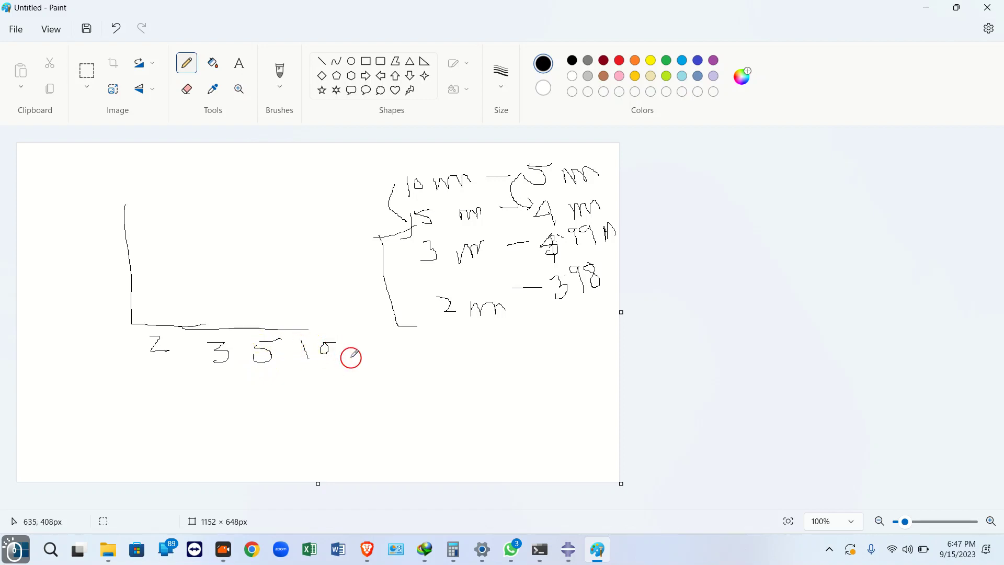
- Title the horizontal axis "mesh size" and add arrows to the vertical axis with a line linking it to the results column
mouse_move(240, 393)
mouse_down()
mouse_move(266, 400)
mouse_move(337, 366)
mouse_move(354, 385)
mouse_move(413, 381)
mouse_up()
click(387, 375)
mouse_move(426, 369)
mouse_down()
mouse_move(422, 400)
mouse_move(478, 381)
mouse_up()
mouse_move(90, 251)
mouse_down()
mouse_move(81, 240)
mouse_move(115, 234)
mouse_move(126, 202)
mouse_up()
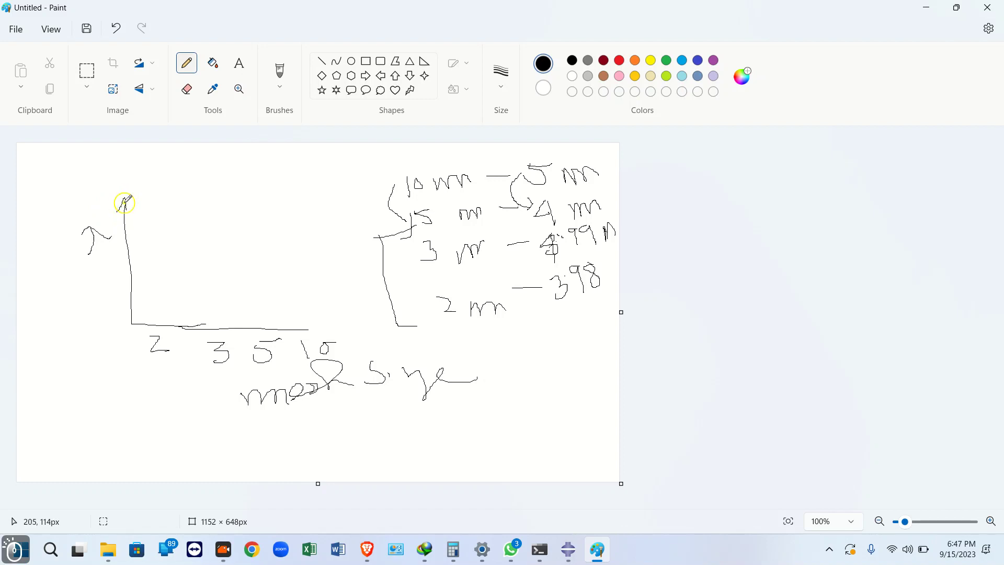
drag(574, 167, 97, 194)
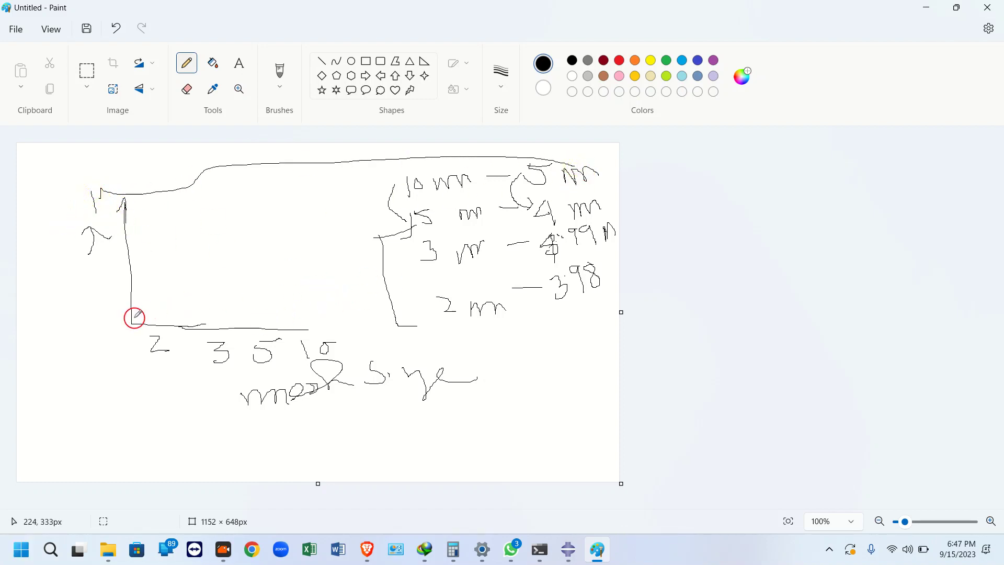
- Plot three data points at one low level above the mesh-size axis and a fourth, higher point beyond them
click(470, 295)
drag(574, 292, 580, 292)
click(157, 308)
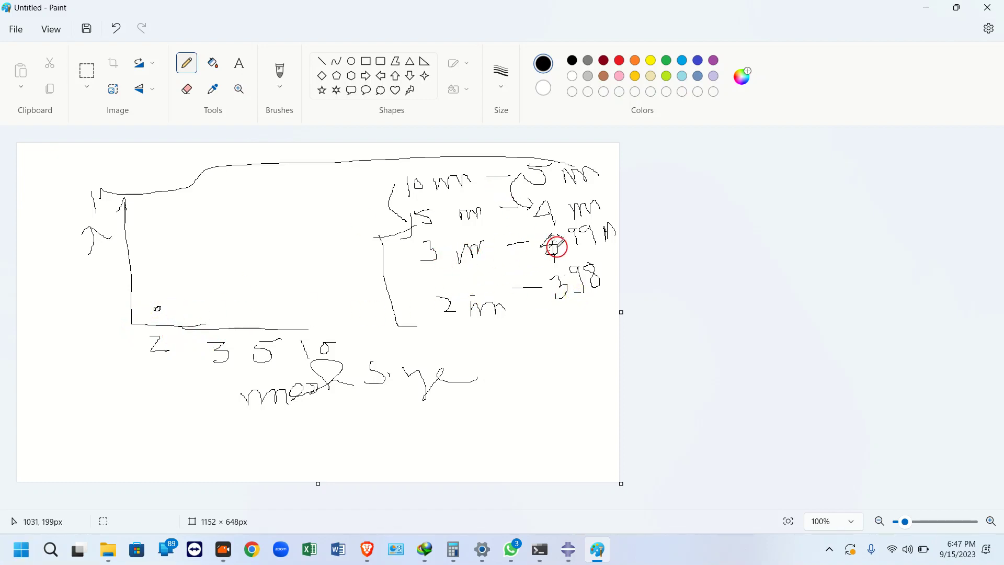
click(192, 308)
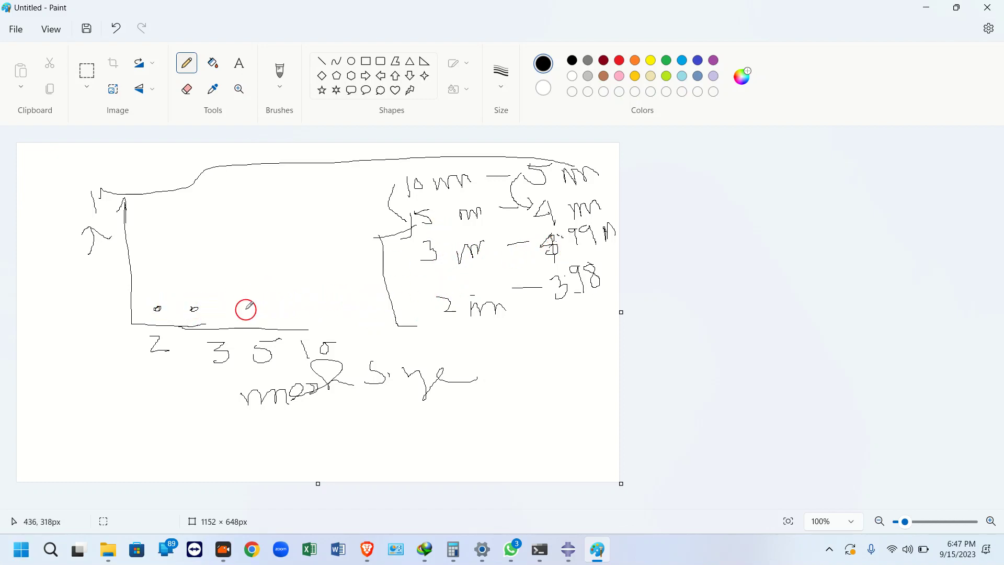
drag(219, 308, 229, 305)
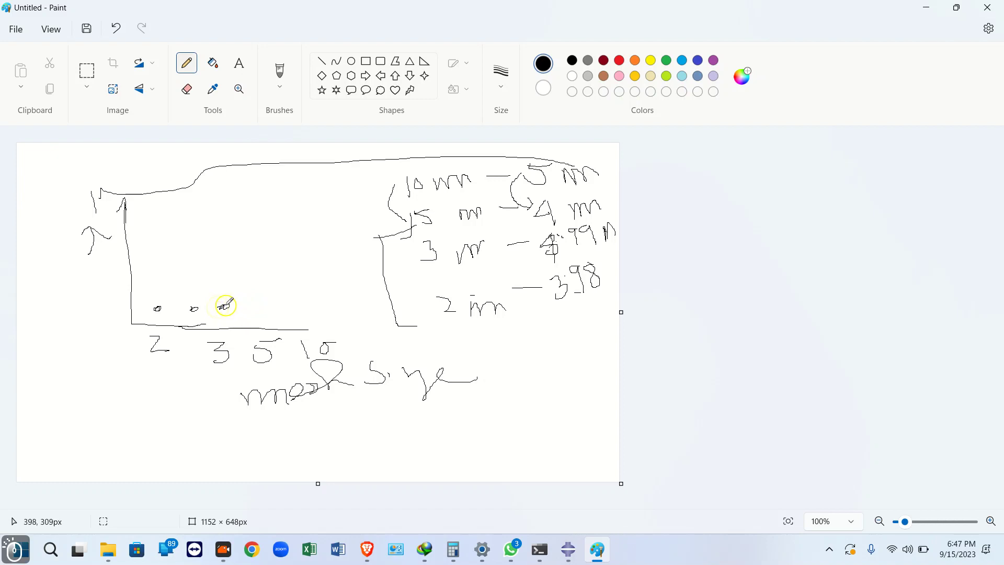
drag(263, 249, 267, 254)
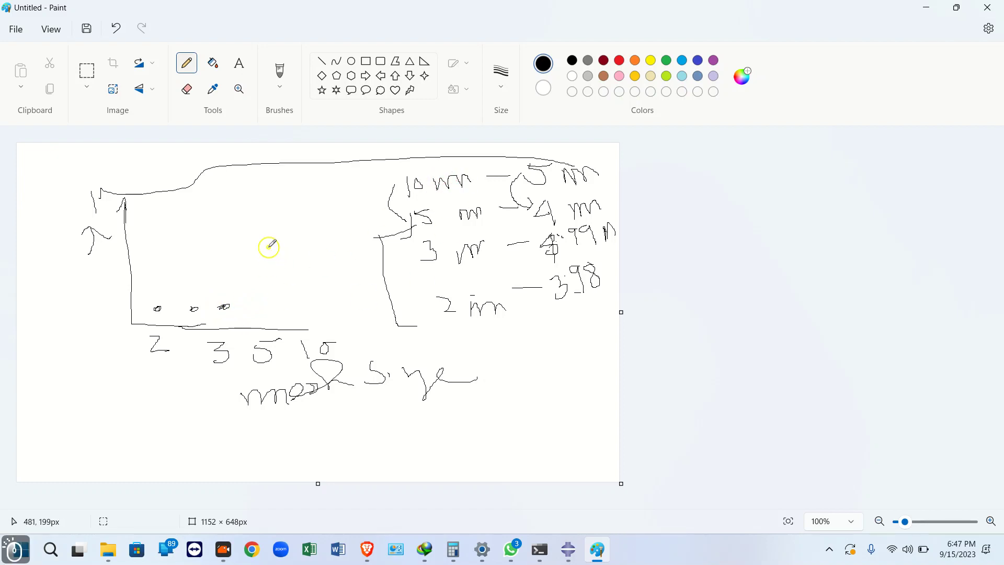
- Connect the plotted points with a flat line that rises to the last point, and emphasize the flat part and its bend
mouse_move(150, 308)
mouse_down()
mouse_move(208, 309)
mouse_move(255, 261)
mouse_up()
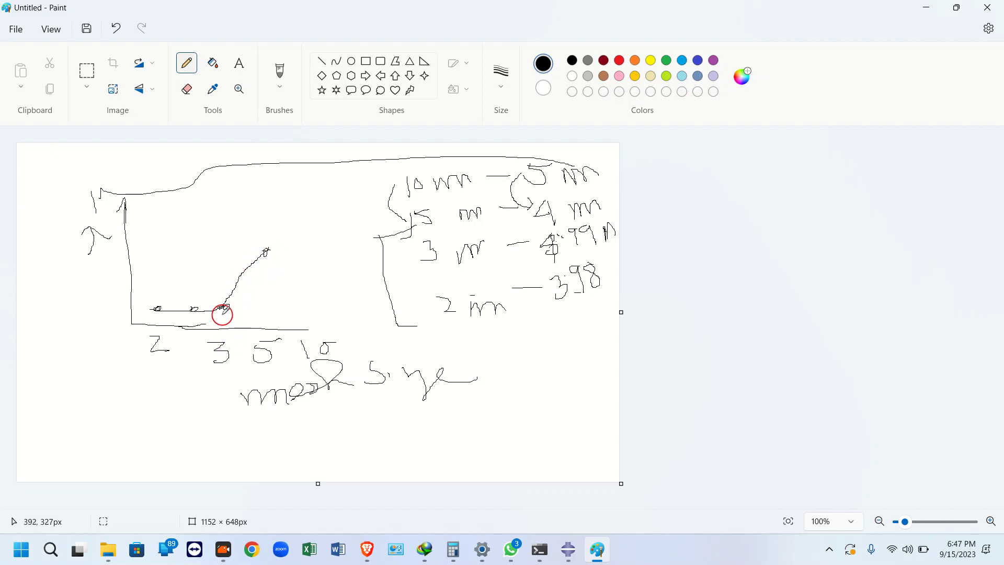
drag(221, 308, 212, 312)
drag(145, 311, 219, 308)
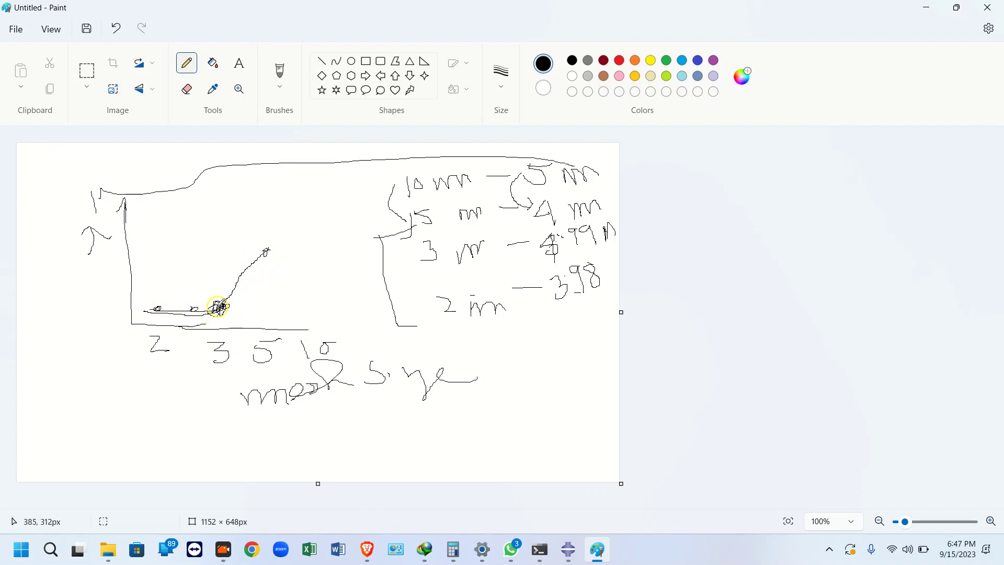
- Switch to the Brave browser, search Google for "mesh convergence study" and expand the answer to "What is a mesh convergence study?"
click(367, 549)
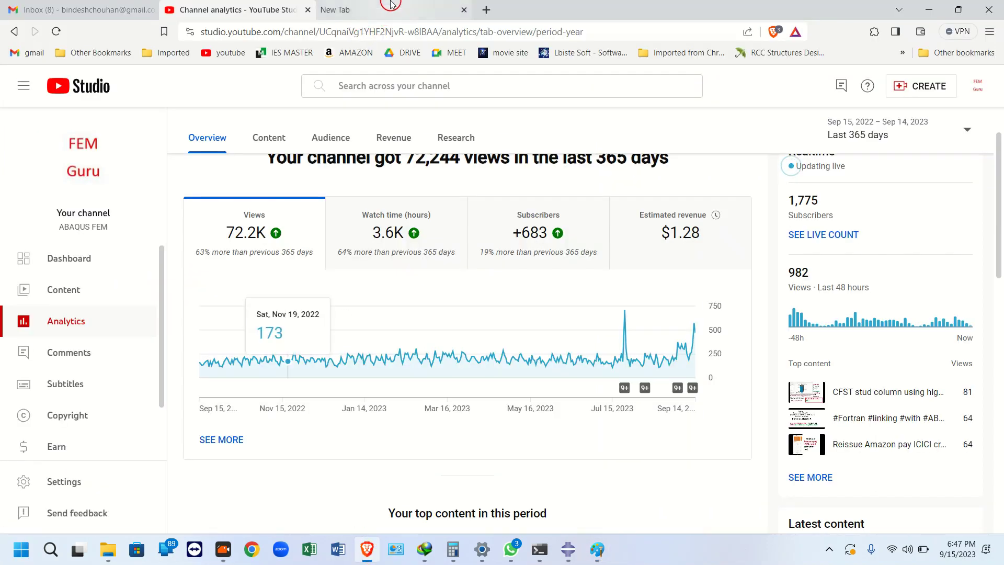
click(345, 18)
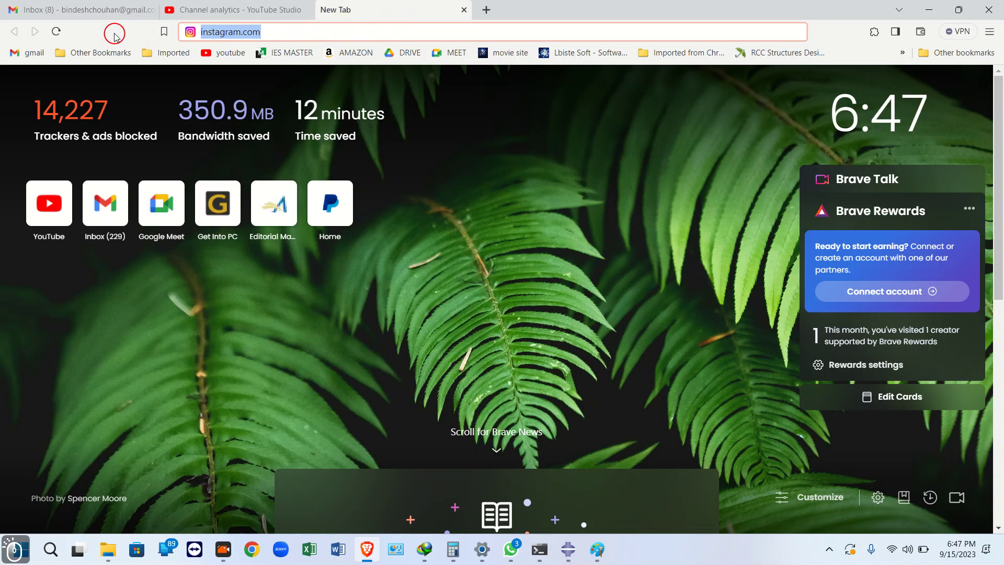
text(mesh convergeb)
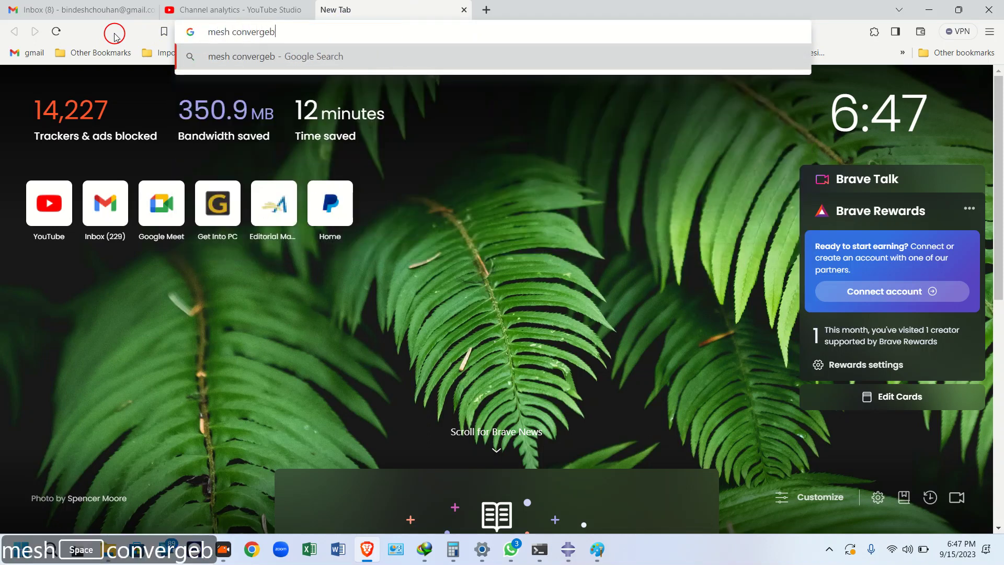
key(BackSpace)
text(nce st)
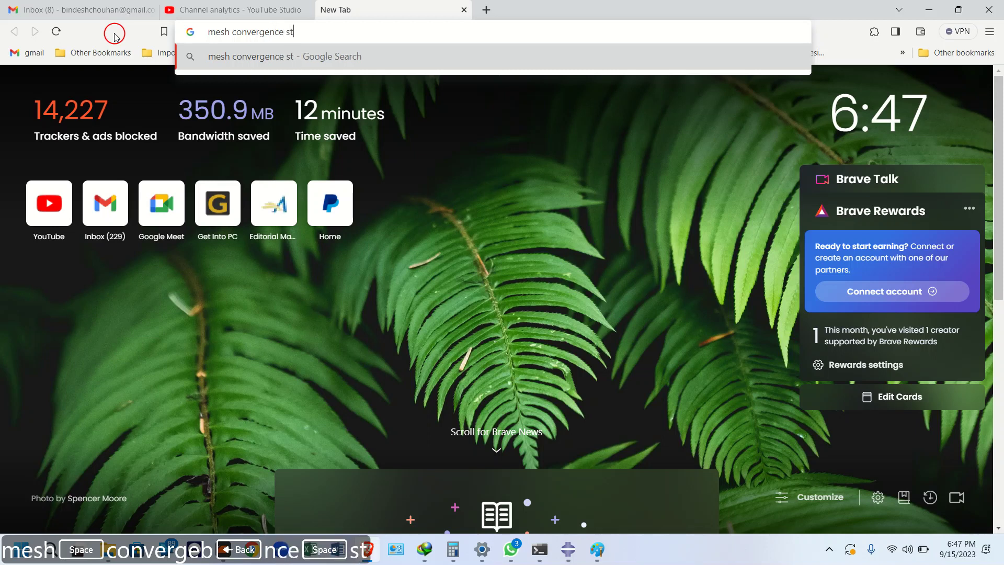
text(udy)
key(Return)
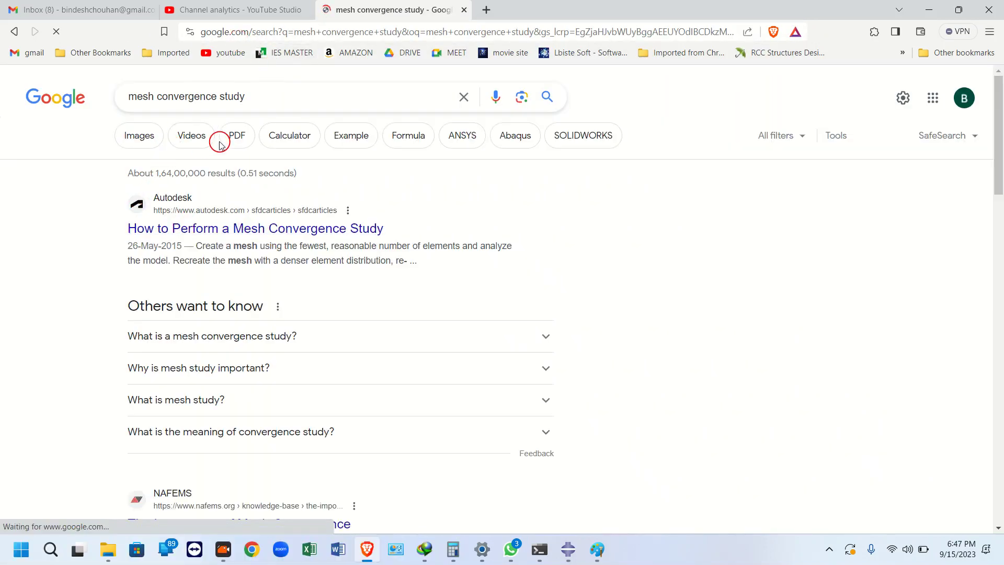
click(219, 334)
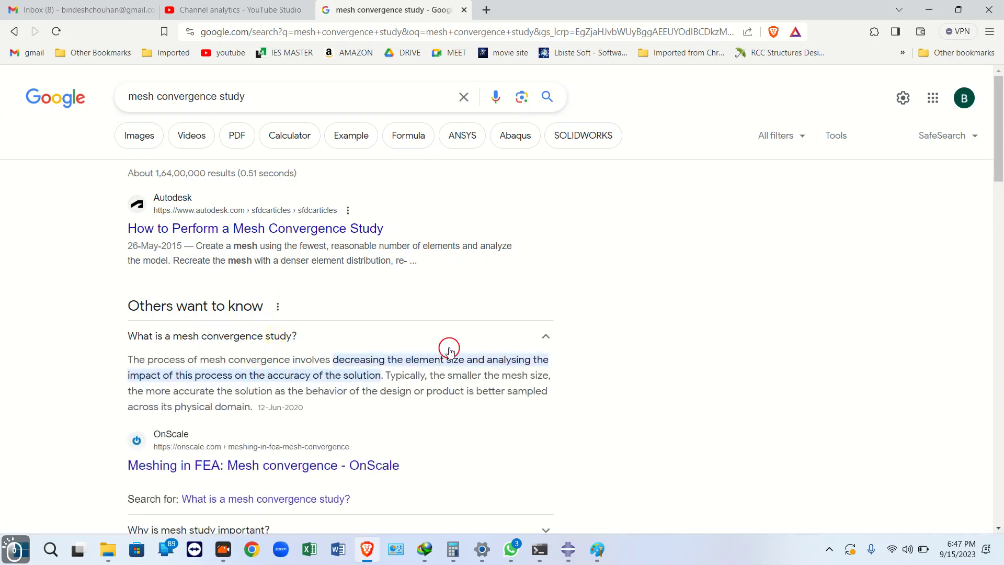
- Switch to Abaqus/CAE, dismiss the local seed settings and open the global seed settings for the large cylinder instance
click(572, 553)
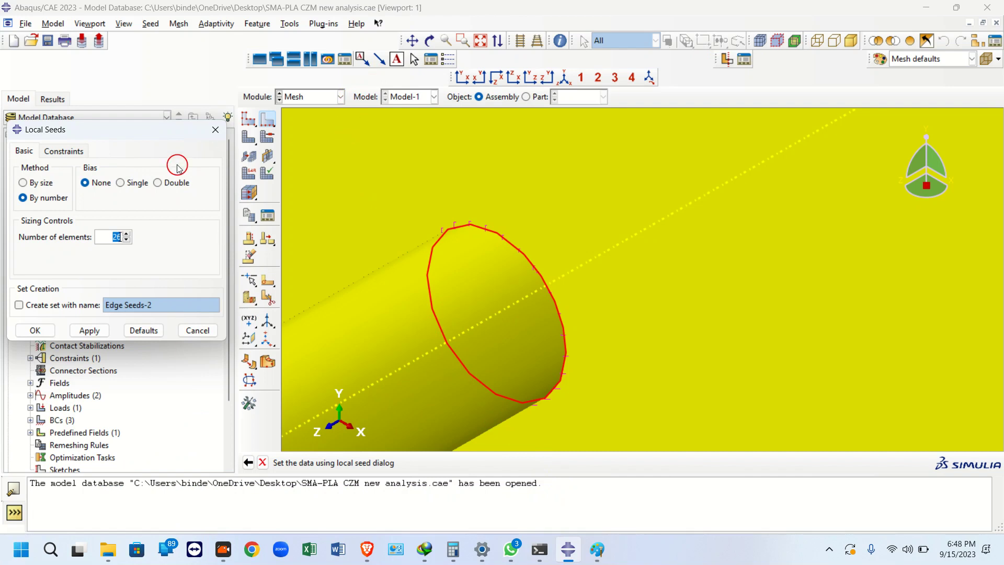
click(215, 130)
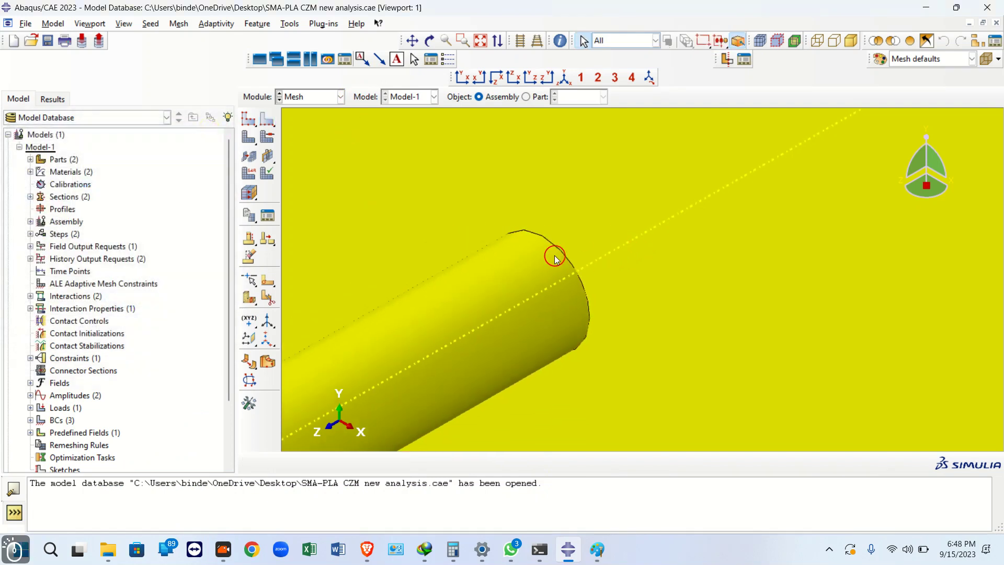
click(249, 120)
click(452, 153)
click(469, 463)
click(141, 106)
drag(114, 106, 140, 107)
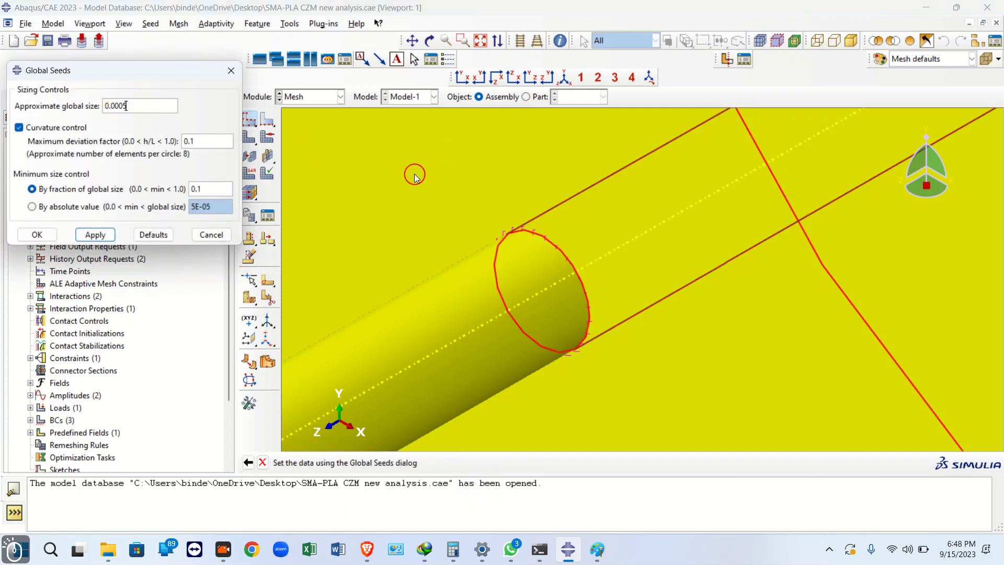
- Examine the large cylinder's edge seeds against its approximate global size and close the global seed settings
scroll(596, 322, up, 2)
scroll(566, 291, down, 3)
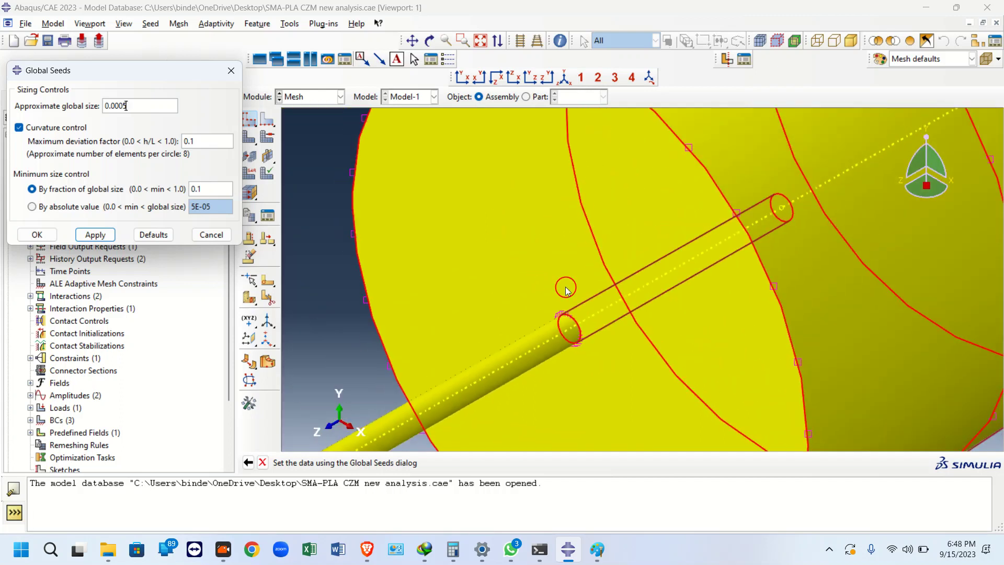
scroll(310, 195, up, 5)
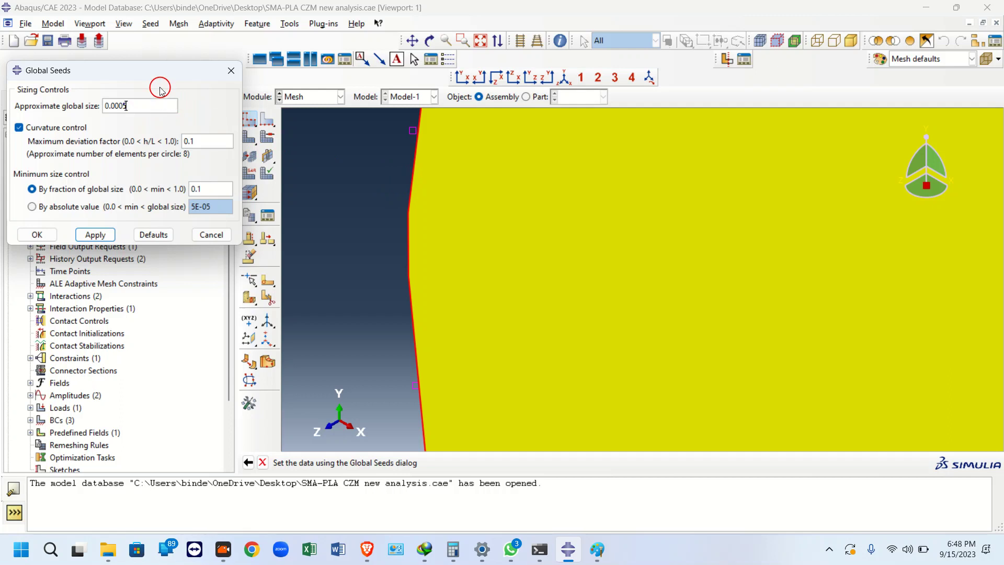
drag(160, 89, 221, 106)
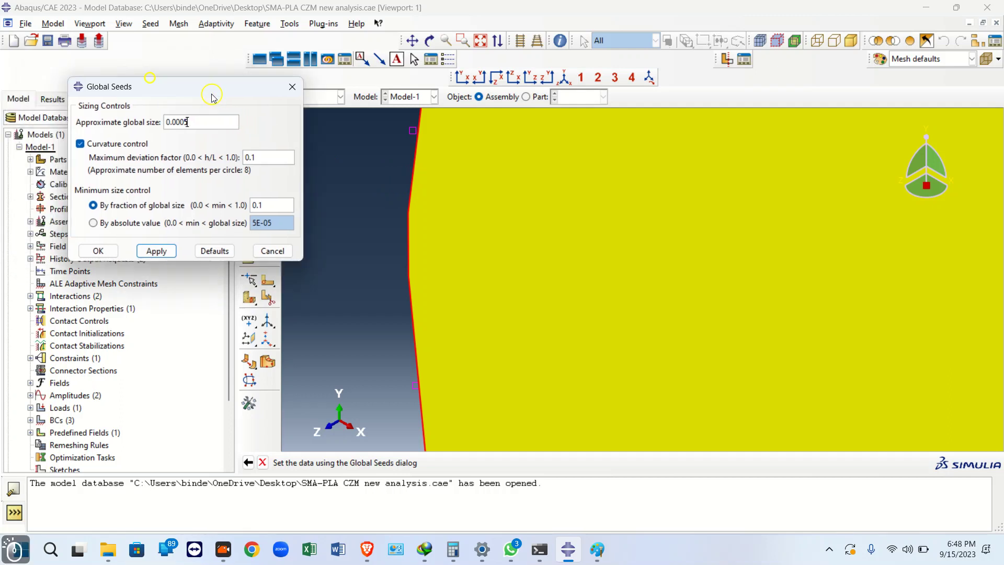
click(181, 123)
click(162, 121)
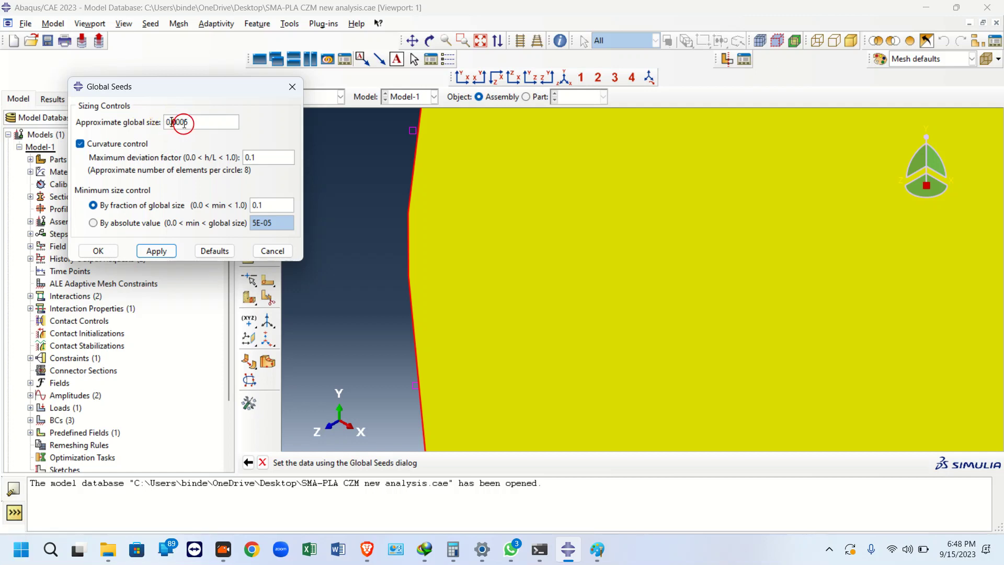
click(183, 122)
click(200, 122)
drag(195, 127, 179, 122)
key(Return)
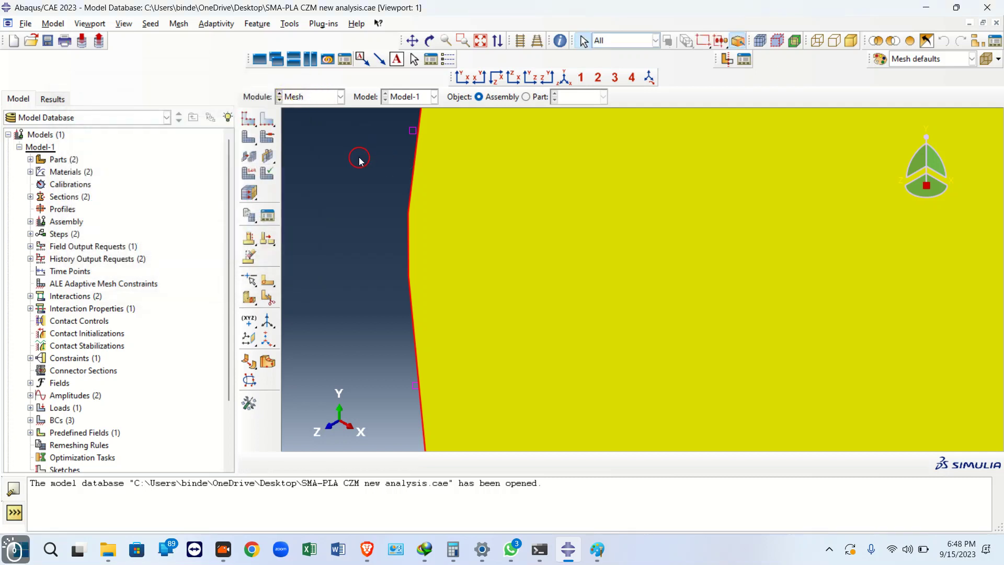
- Show the global seed markers again, inspect their spacing on the large cylinder and the thin rod, and leave the seeding command
scroll(359, 162, down, 3)
scroll(345, 225, down, 2)
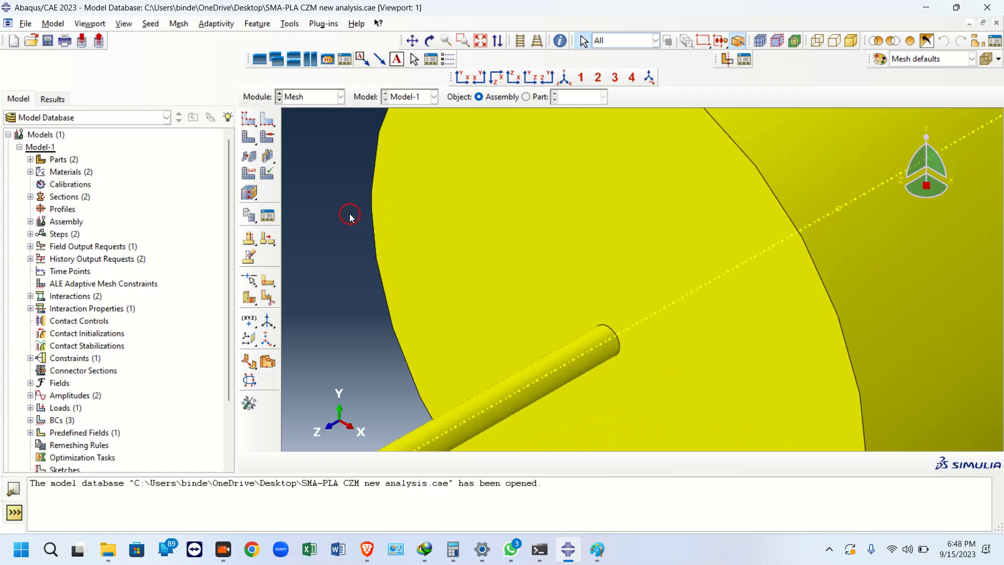
click(249, 124)
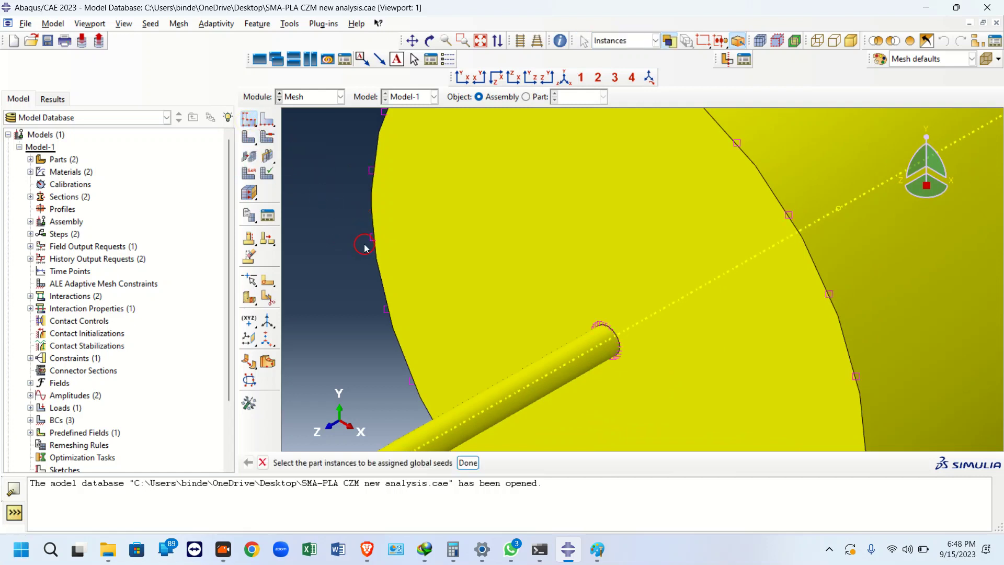
scroll(370, 306, down, 1)
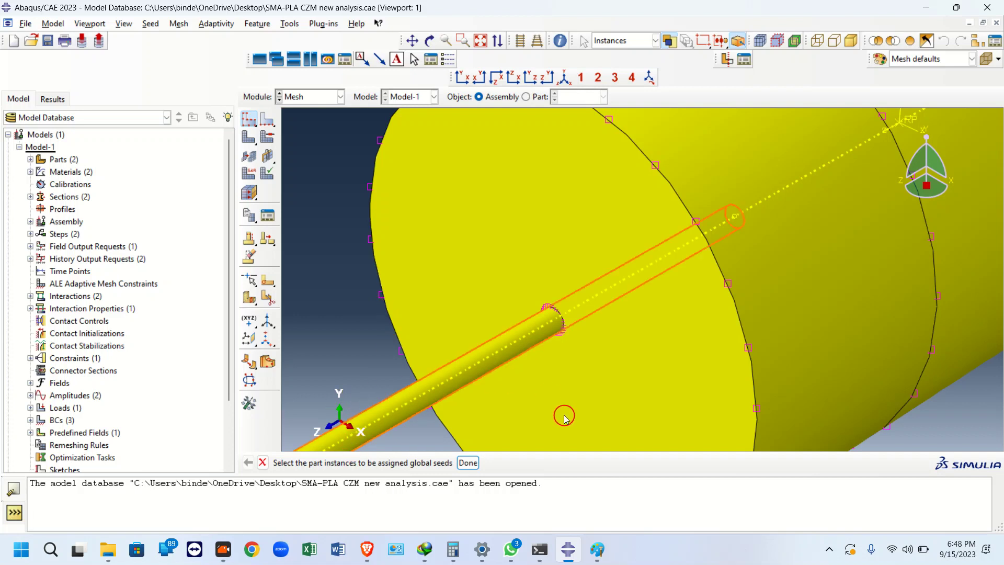
scroll(353, 269, down, 2)
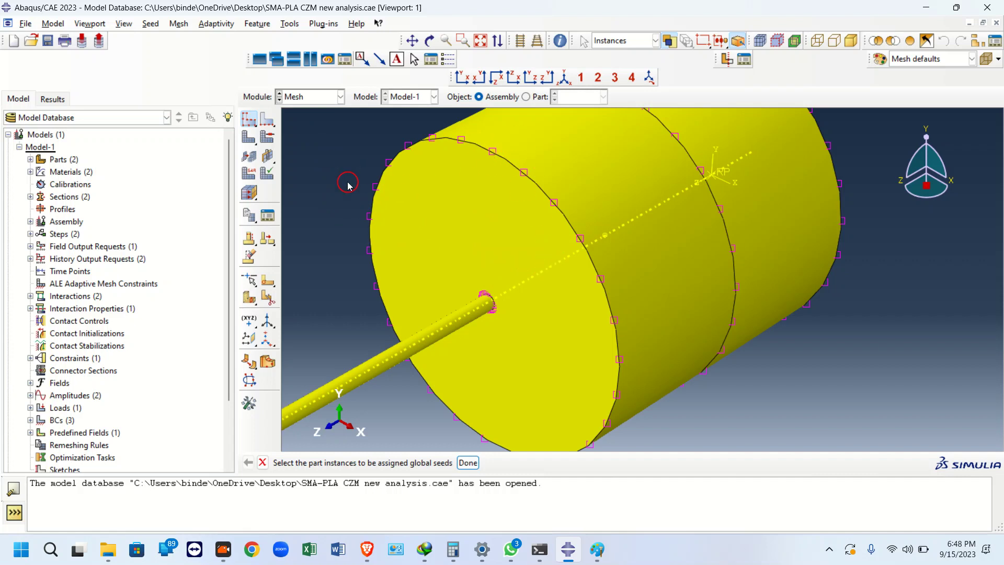
scroll(351, 225, up, 1)
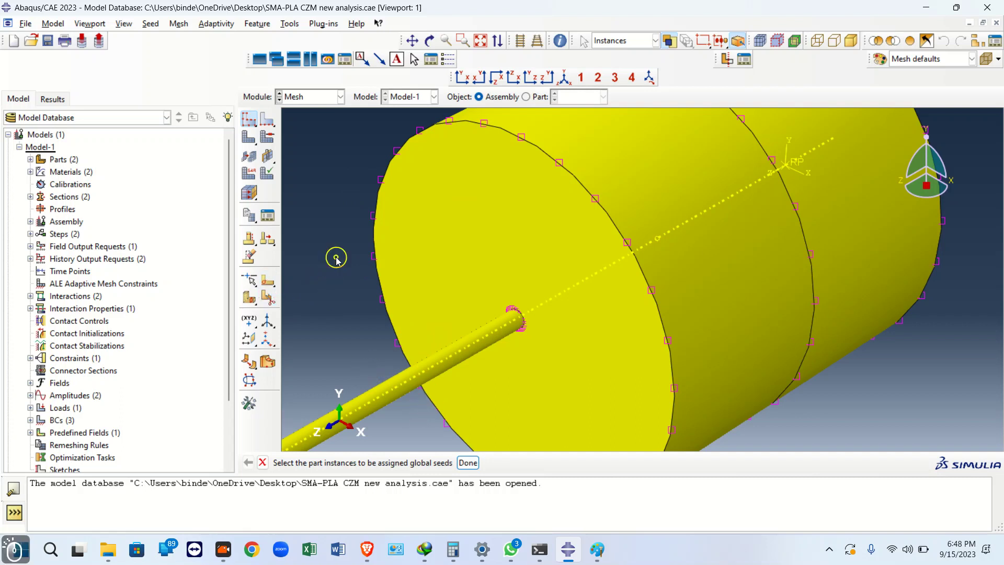
click(244, 120)
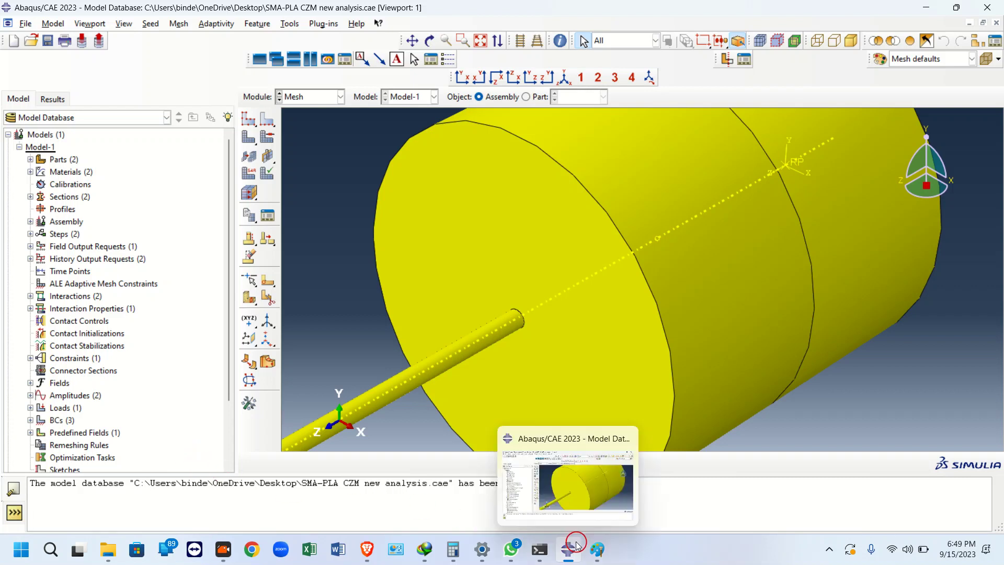
- Switch to Paint to compare the mesh-size graph with the global seeds, and return to Abaqus/CAE
click(596, 549)
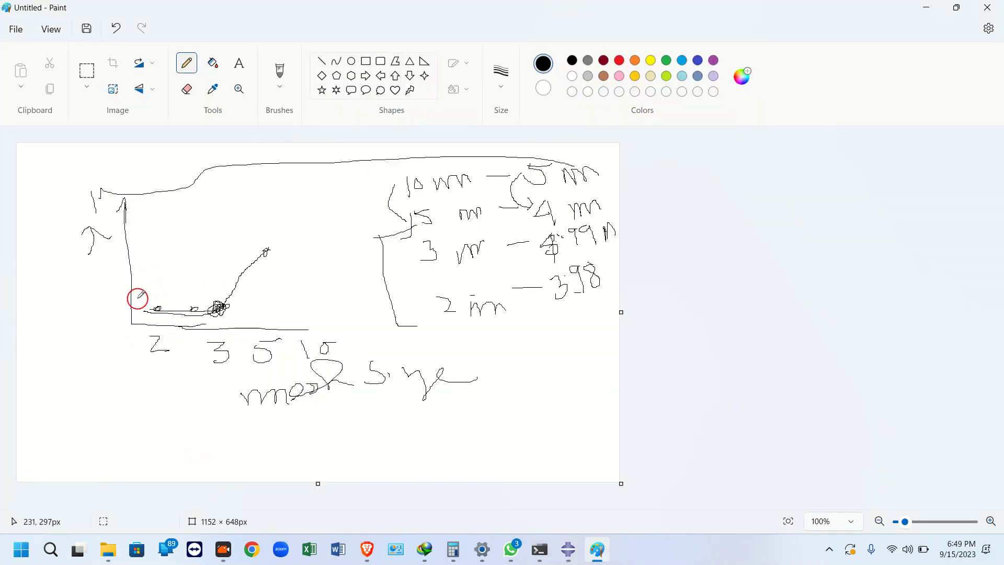
click(926, 7)
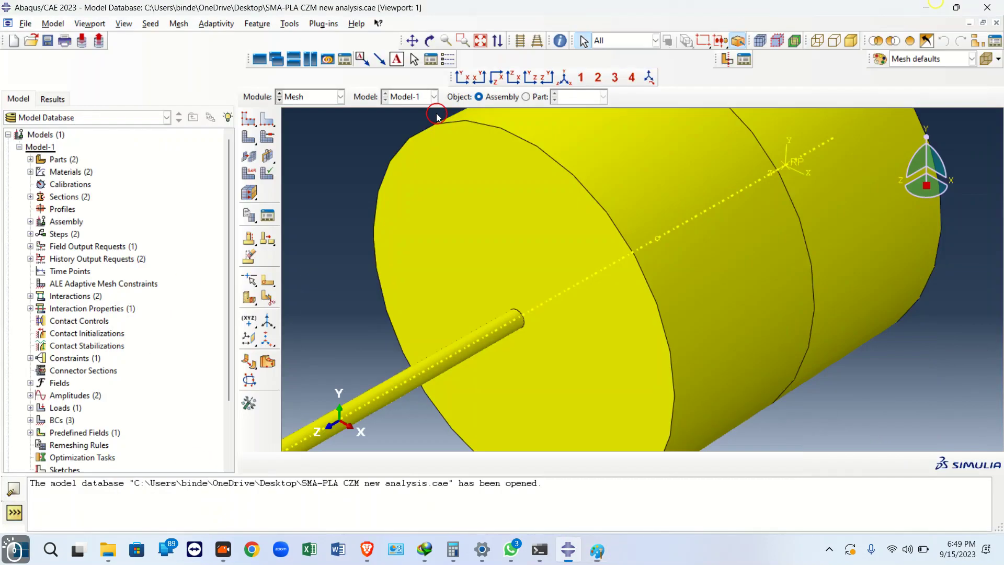
click(249, 118)
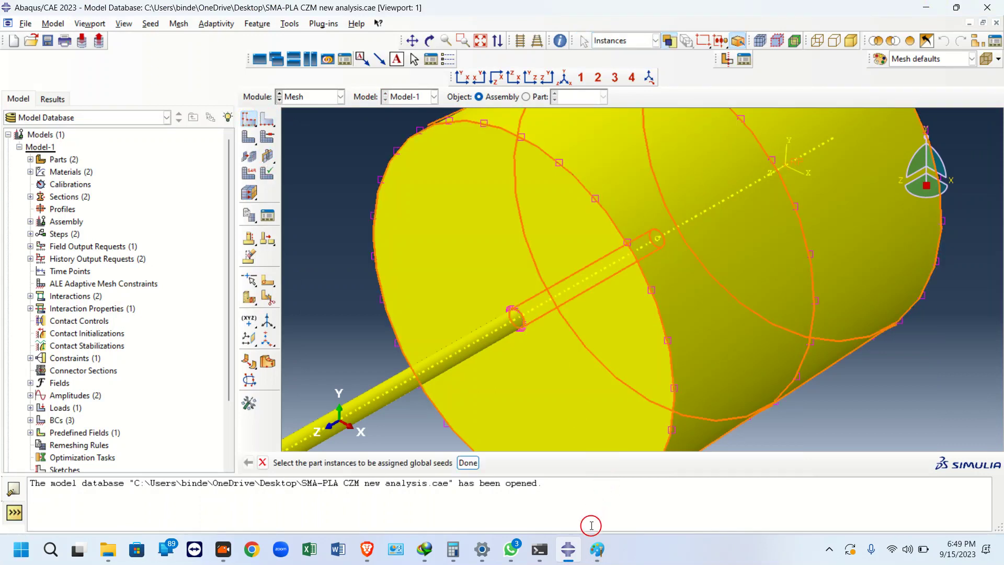
click(596, 549)
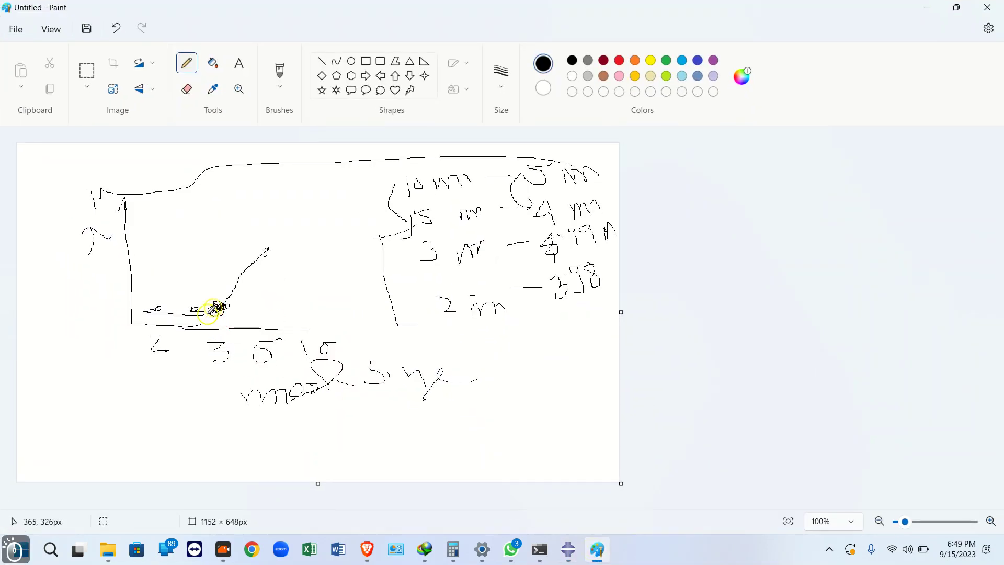
click(925, 8)
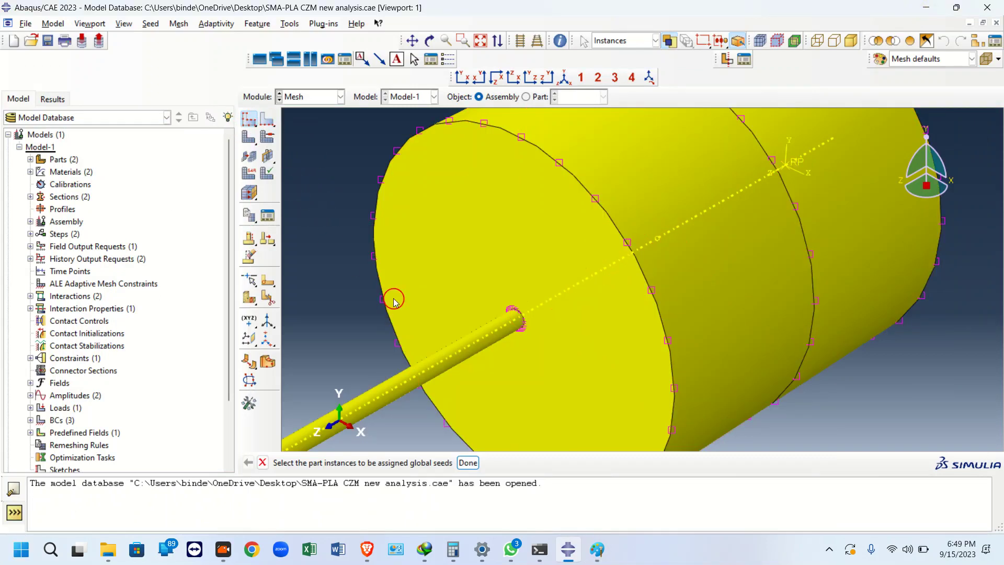
- Start local edge seeding, display the assembly's native mesh and examine the elements around the thin rod where it enters the cylinder
click(267, 119)
scroll(529, 381, up, 4)
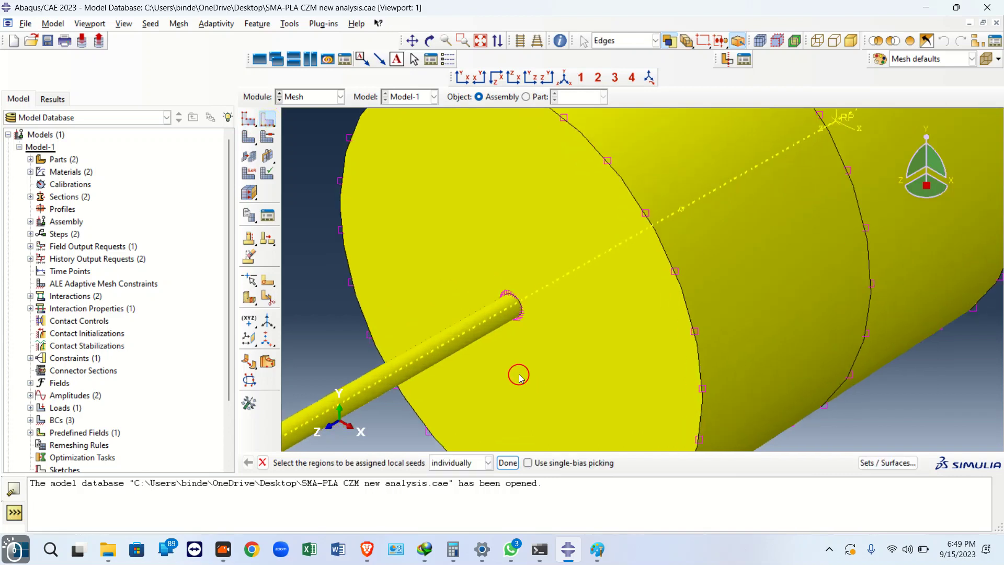
scroll(528, 299, up, 3)
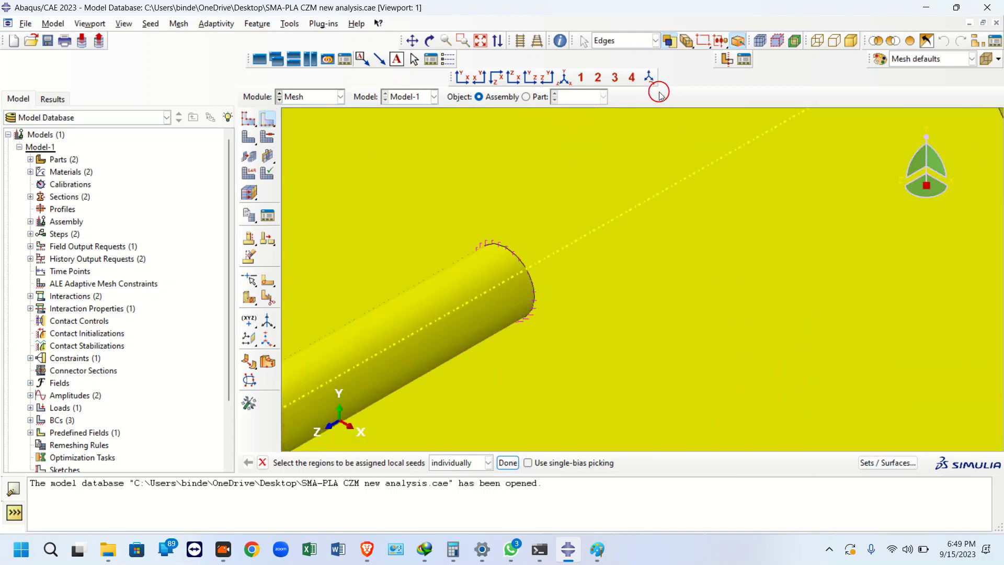
click(761, 42)
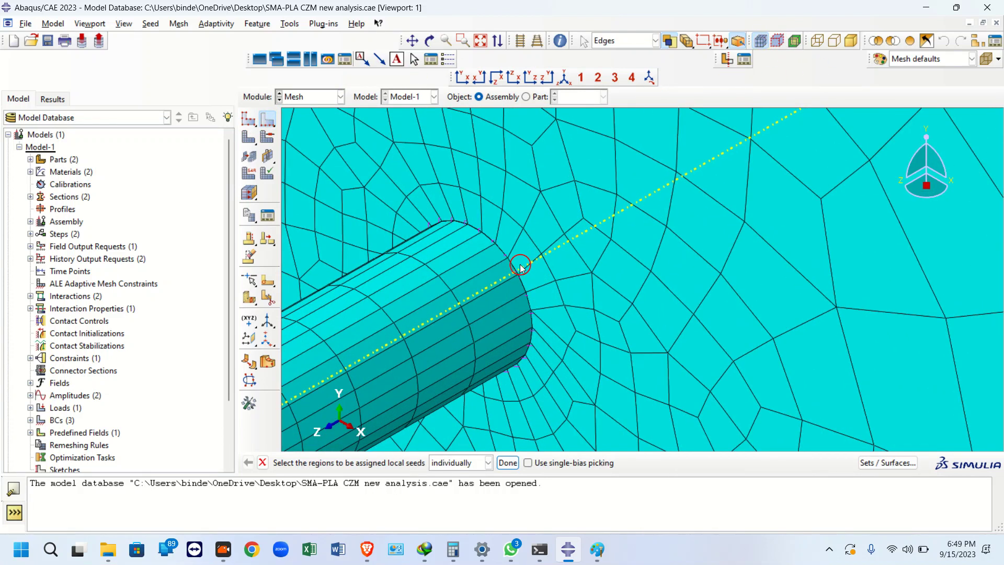
scroll(521, 267, up, 1)
scroll(423, 271, down, 5)
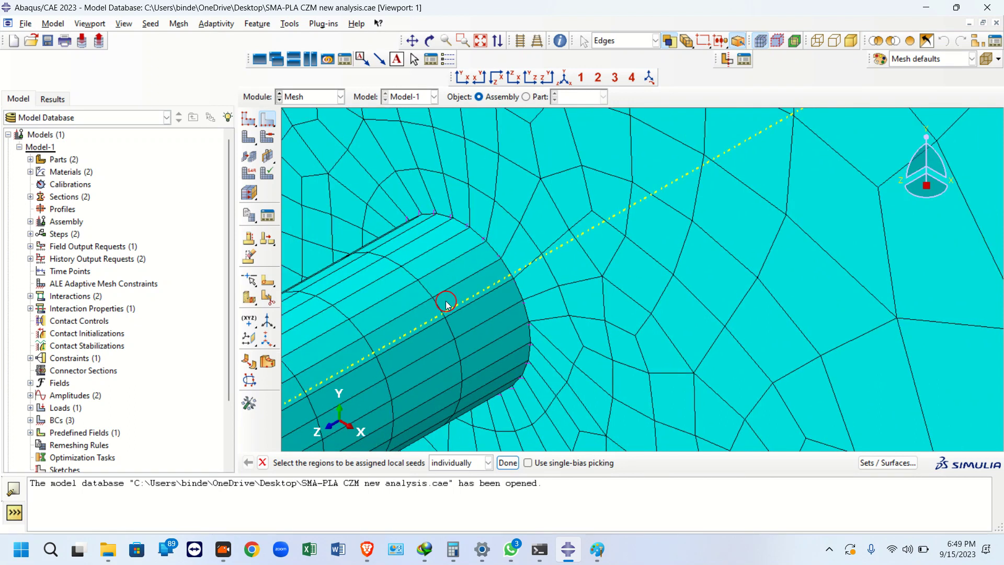
scroll(540, 313, up, 2)
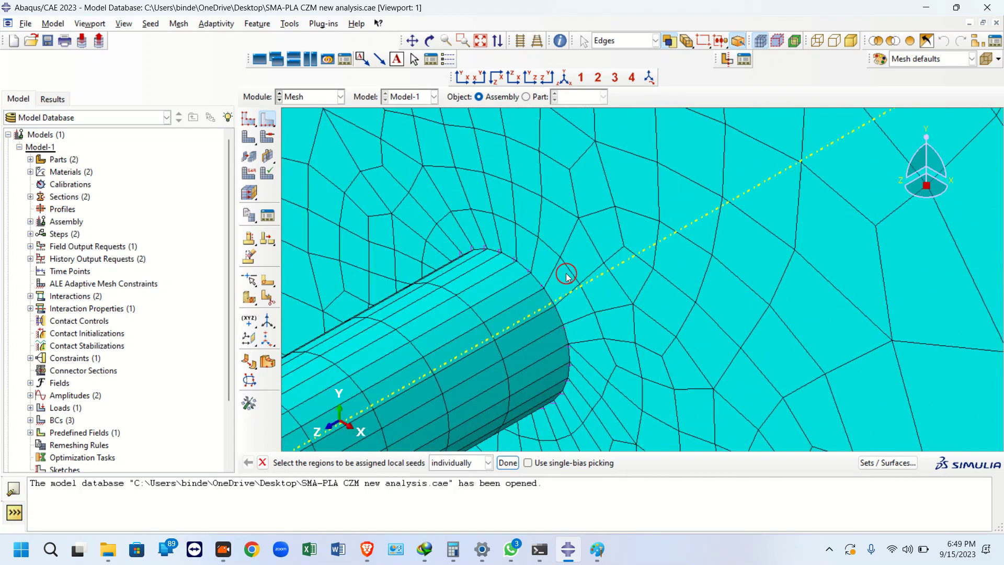
scroll(511, 233, up, 2)
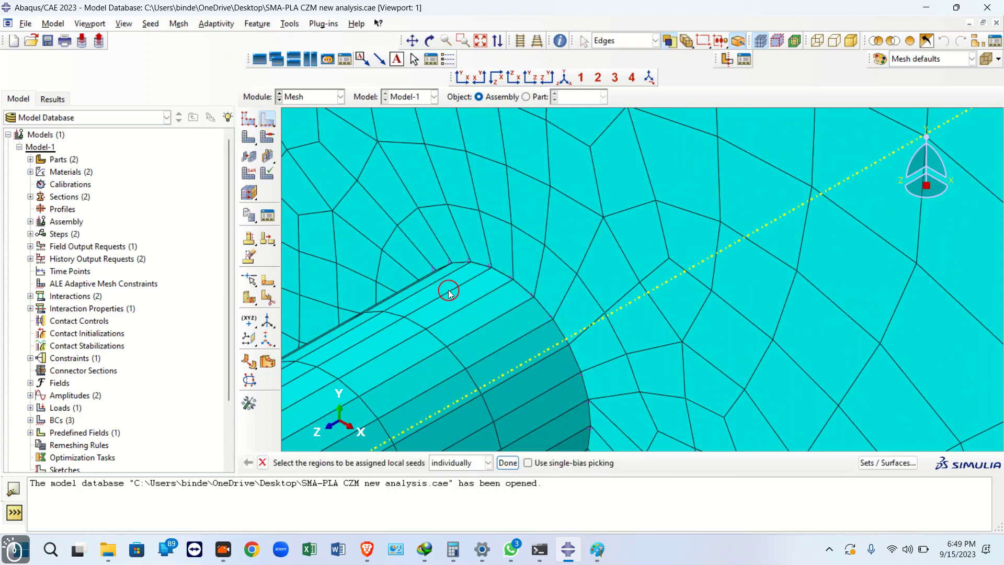
- Inspect the by-number local seeding of the circular edge where the thin rod enters the large cylinder, and close the settings unchanged
click(510, 281)
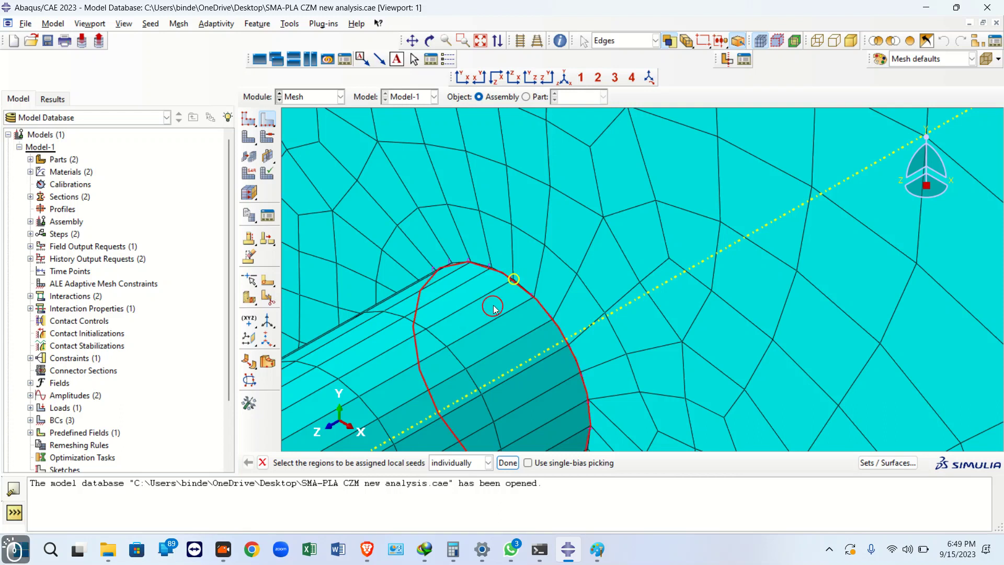
scroll(442, 220, down, 1)
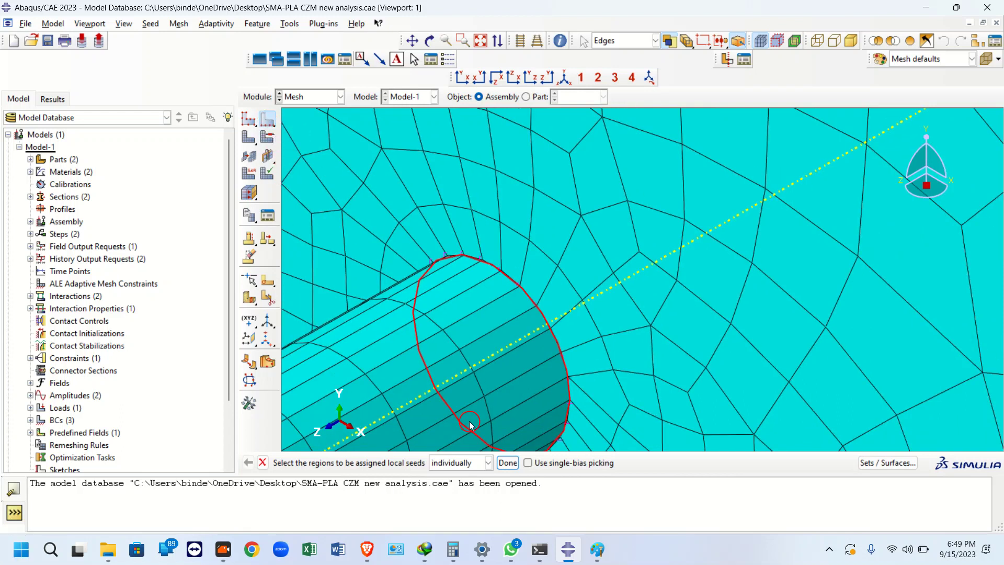
click(494, 462)
click(24, 198)
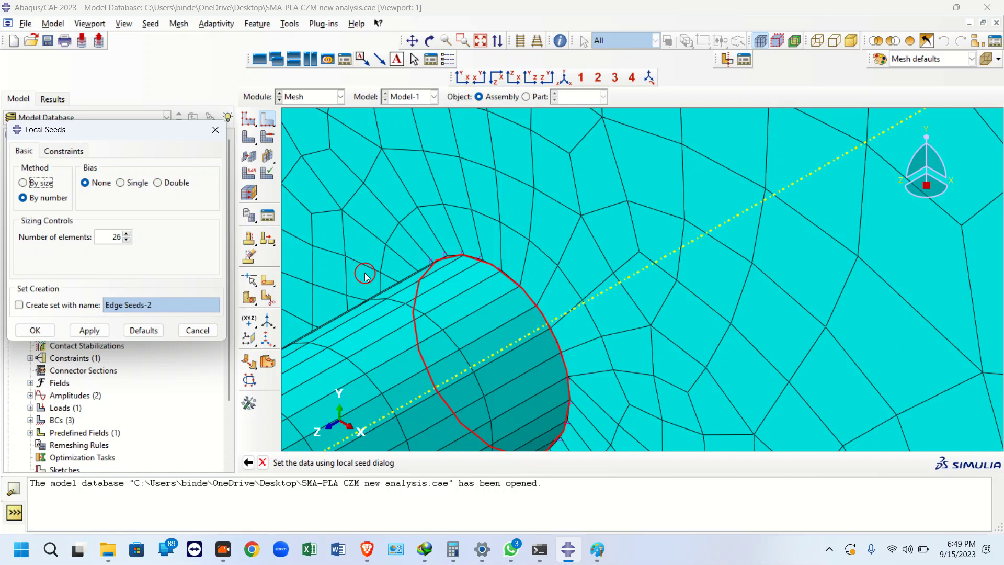
click(104, 238)
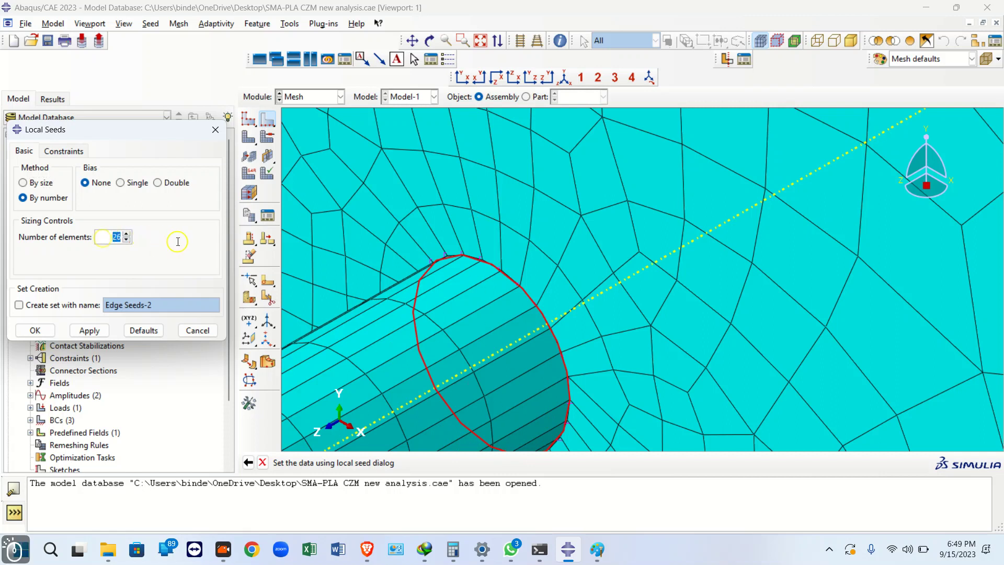
click(216, 135)
- Inspect the local seed count and constraints of the circular edge at the thin rod's free end, and close the settings unchanged
scroll(587, 213, down, 8)
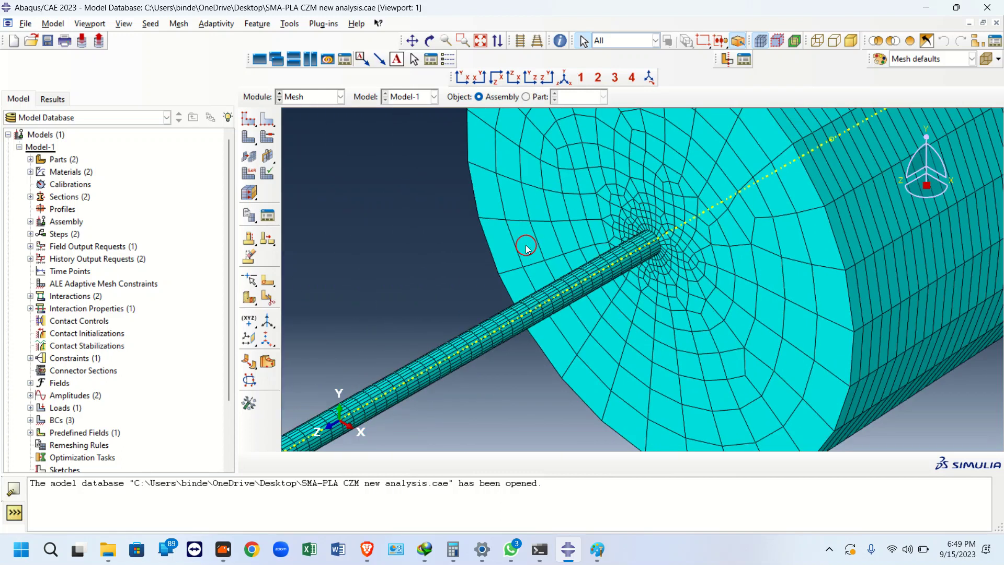
scroll(575, 232, down, 3)
scroll(361, 414, up, 5)
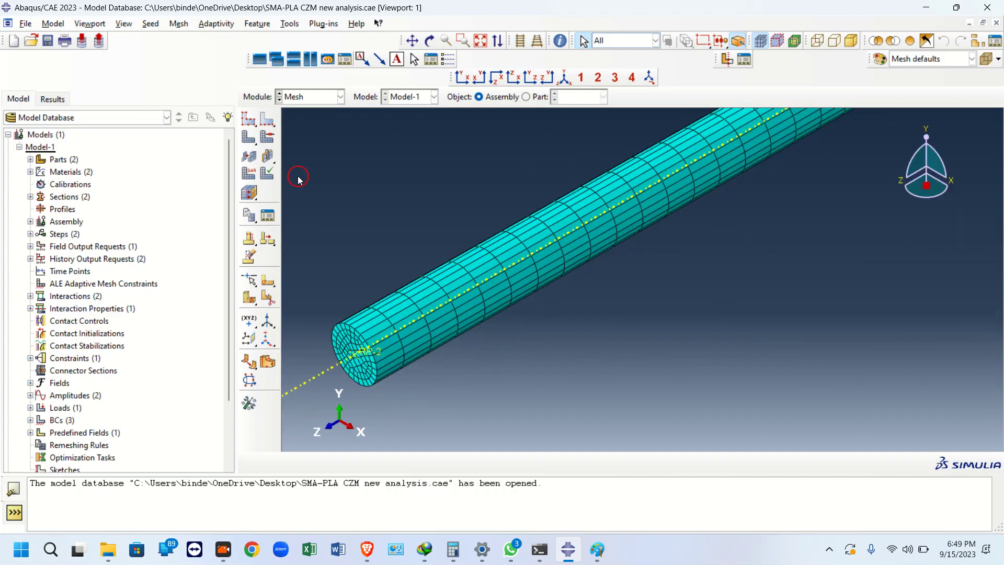
click(263, 126)
click(347, 328)
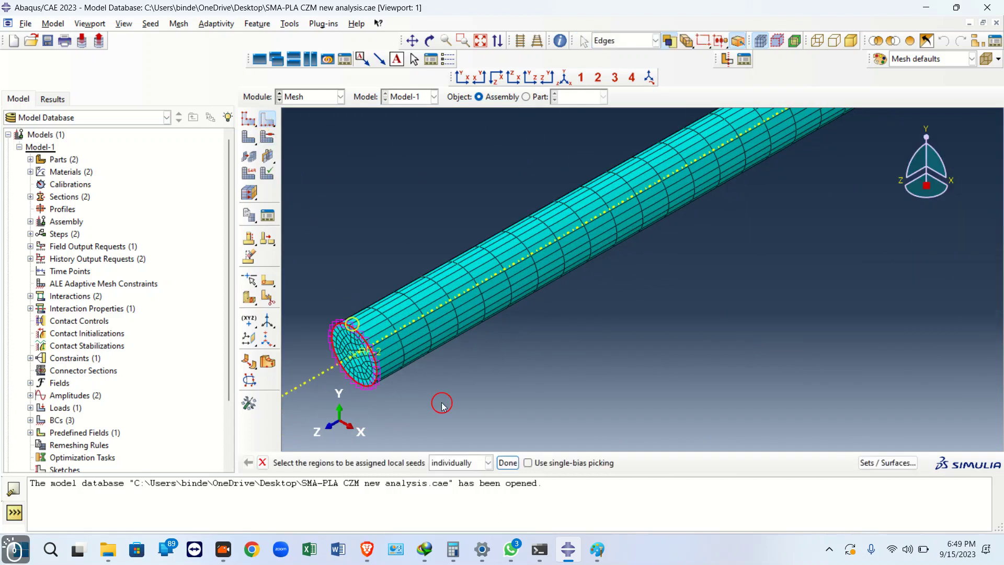
click(507, 463)
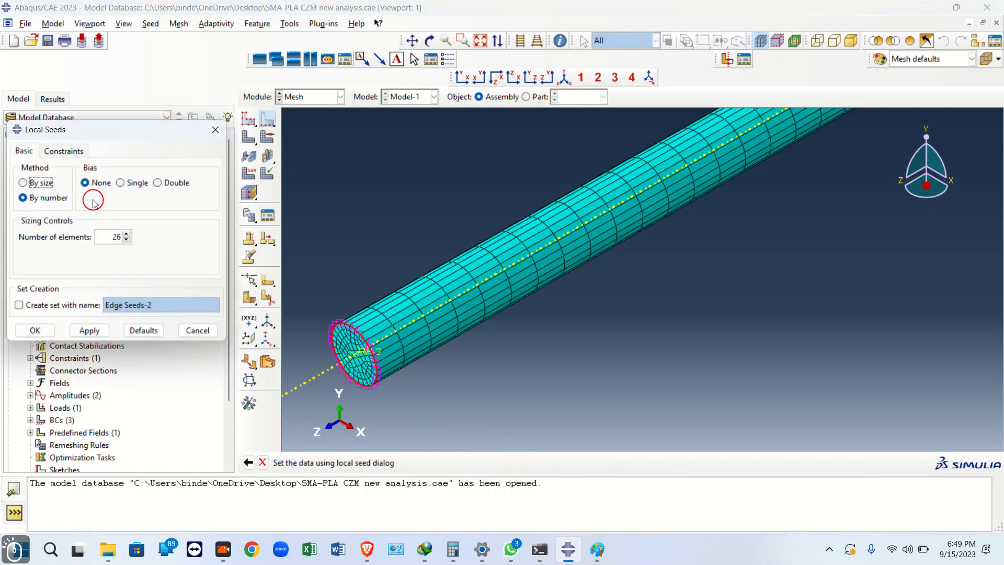
click(63, 151)
click(37, 213)
click(24, 150)
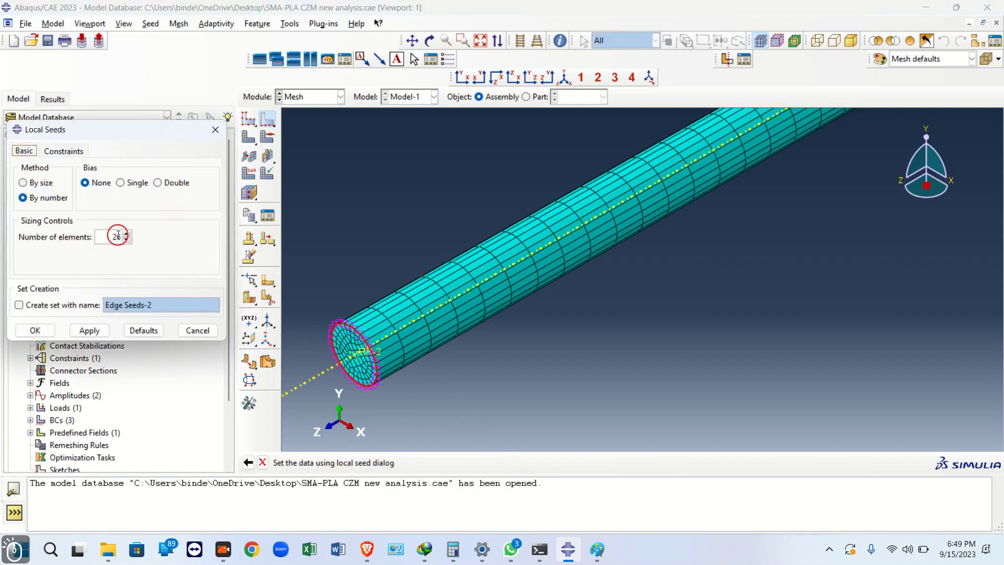
click(215, 129)
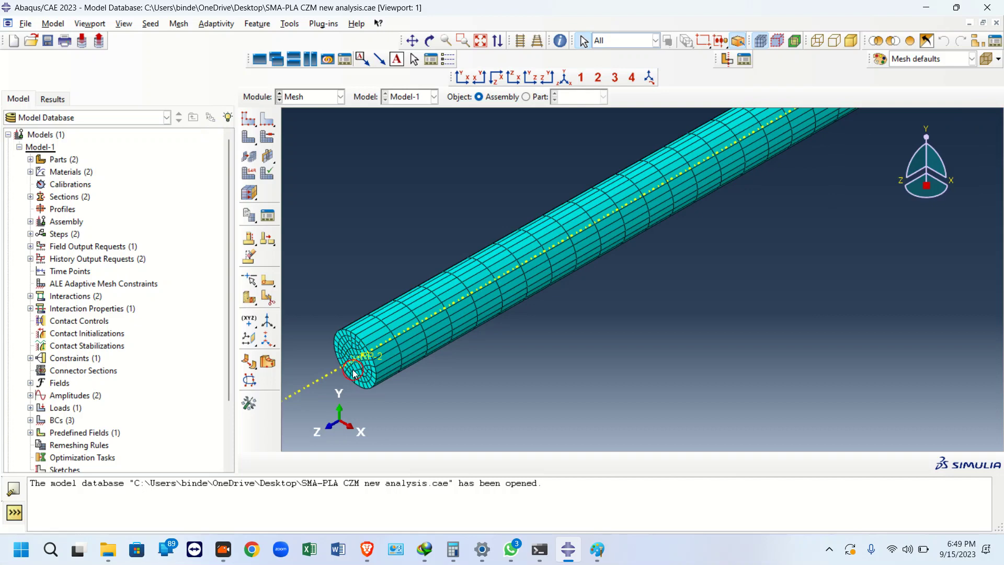
- Compare the rod and cylinder meshes, then check the global seed settings for both part instances and close them
scroll(353, 365, down, 3)
scroll(652, 176, up, 6)
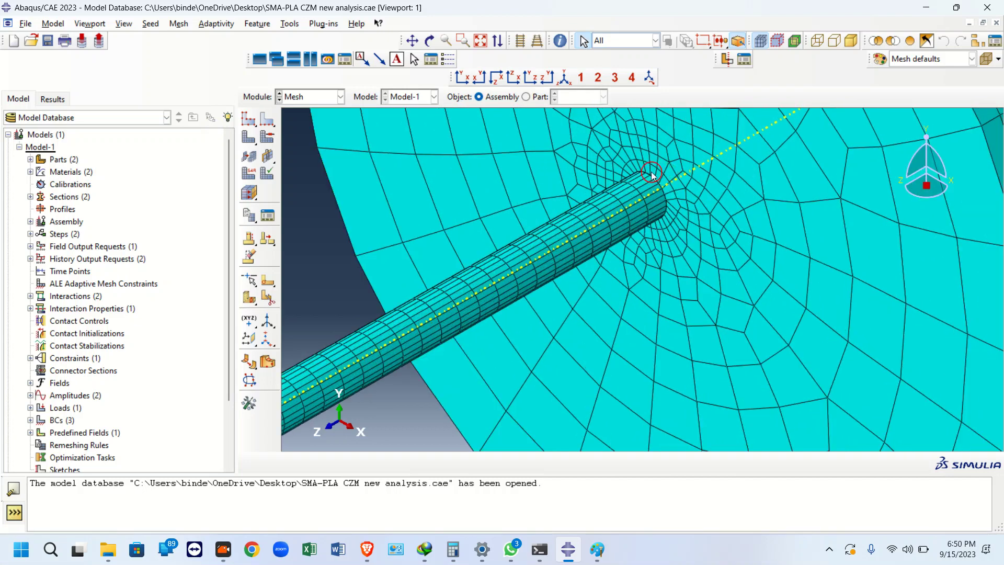
scroll(652, 176, up, 1)
scroll(661, 208, down, 3)
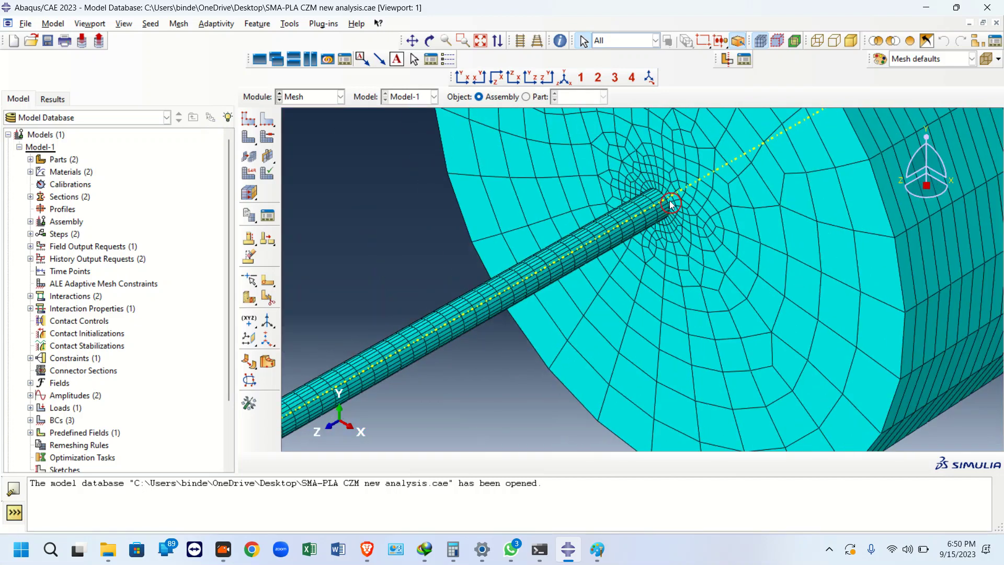
click(249, 138)
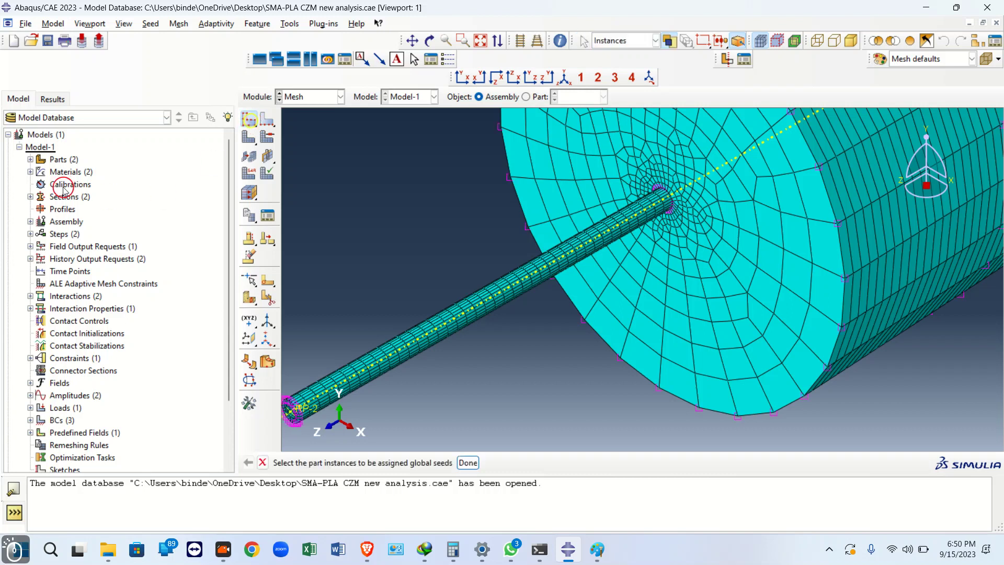
scroll(438, 269, down, 1)
scroll(495, 276, down, 2)
drag(389, 175, 637, 364)
click(467, 462)
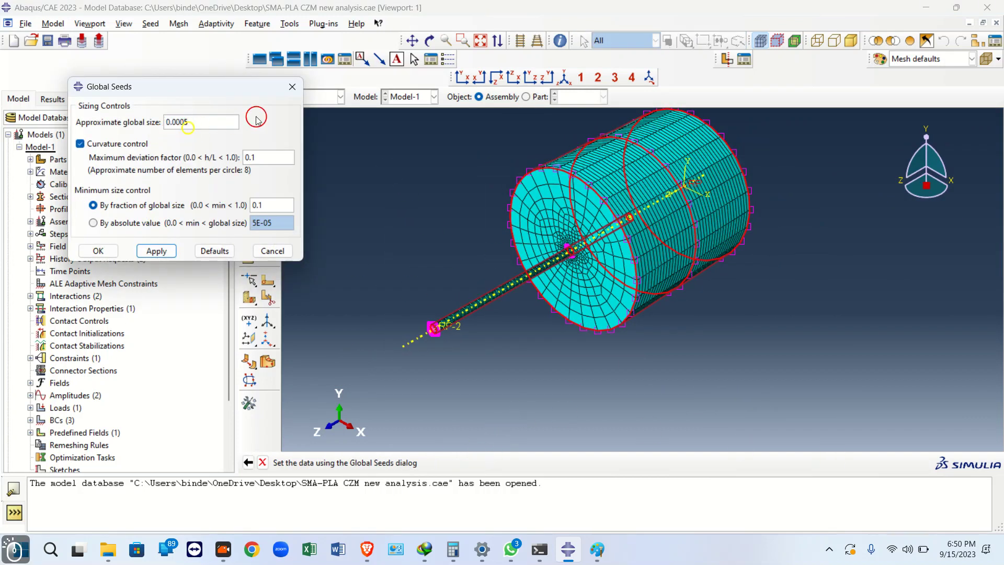
click(287, 88)
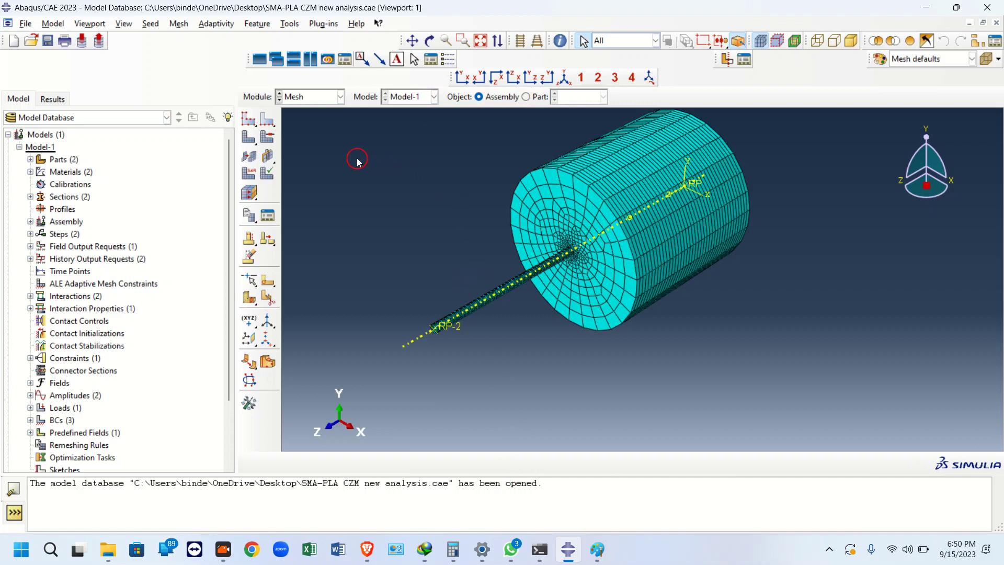
- Open the results of Job-3-Copy from the Job module and plot the Mises stress contours on the deformed shape
click(307, 103)
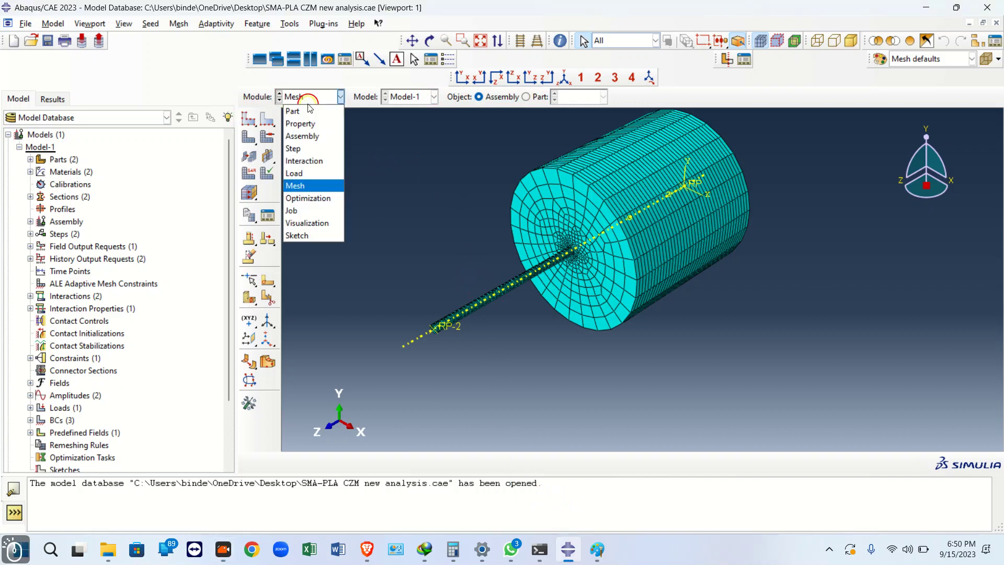
click(292, 211)
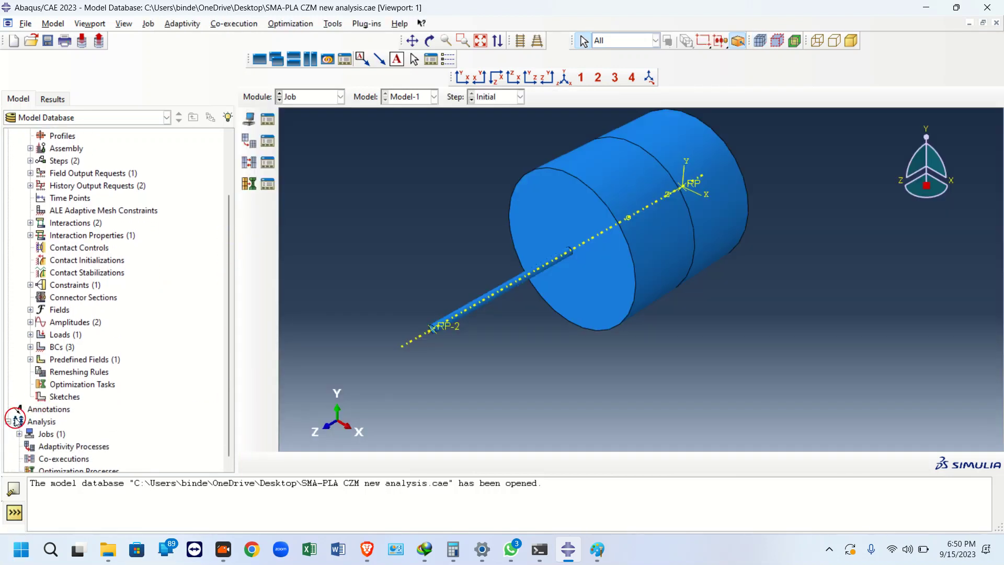
click(20, 430)
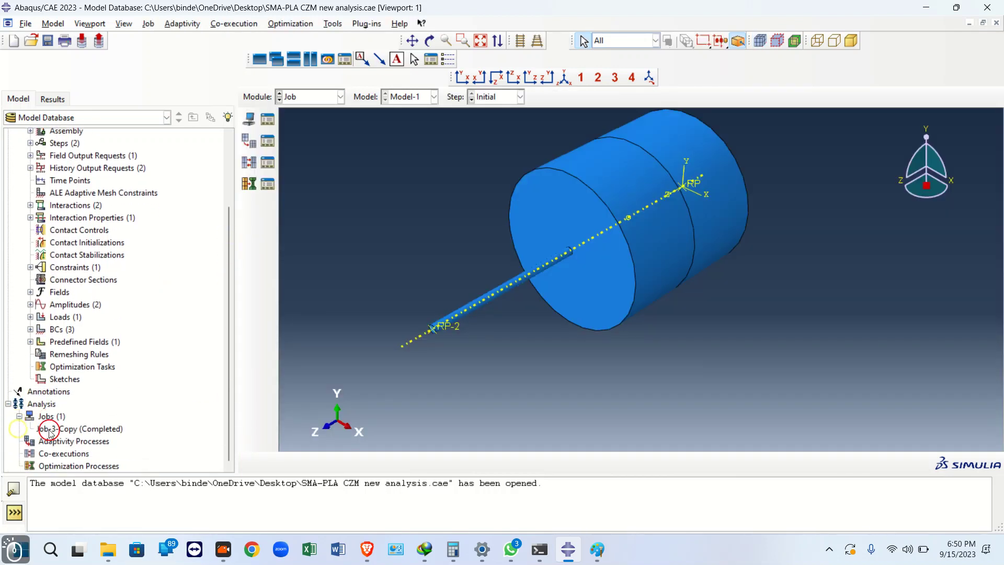
right_click(63, 428)
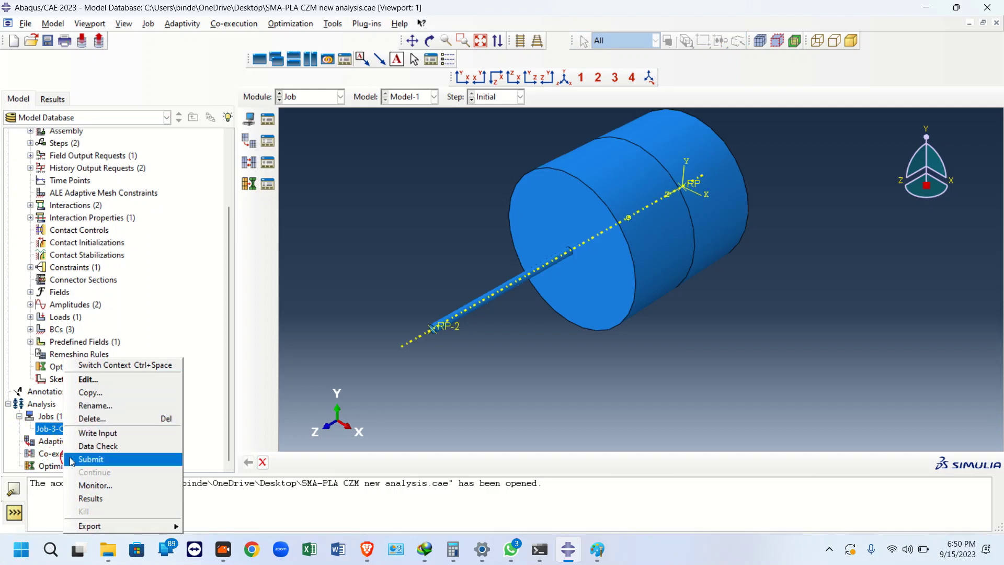
key(Escape)
right_click(74, 428)
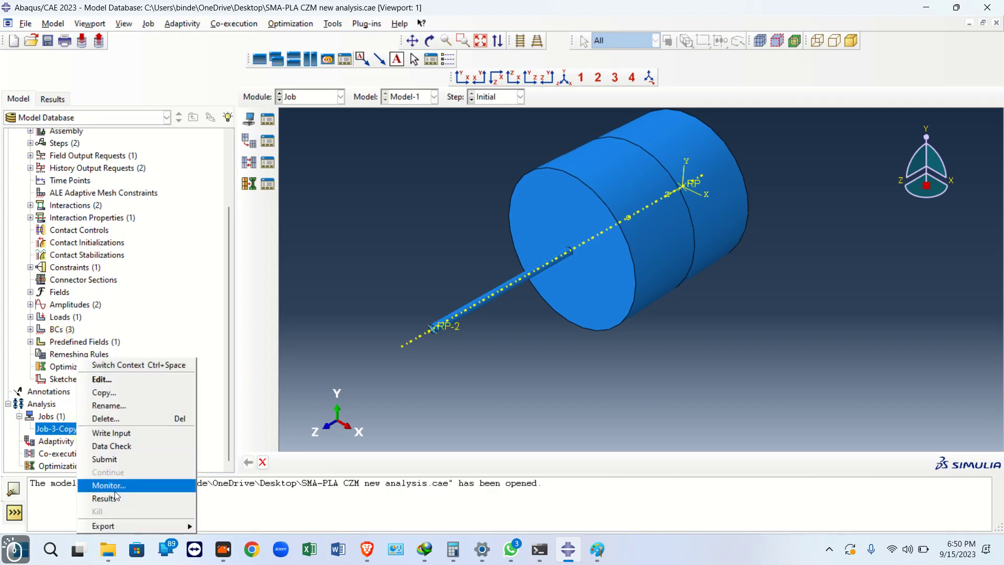
click(114, 539)
right_click(89, 428)
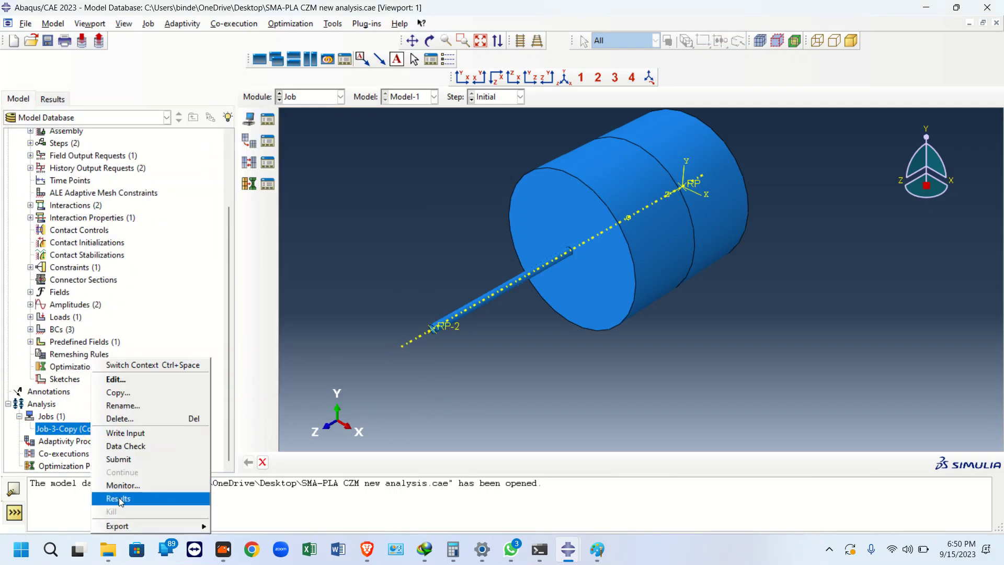
click(118, 498)
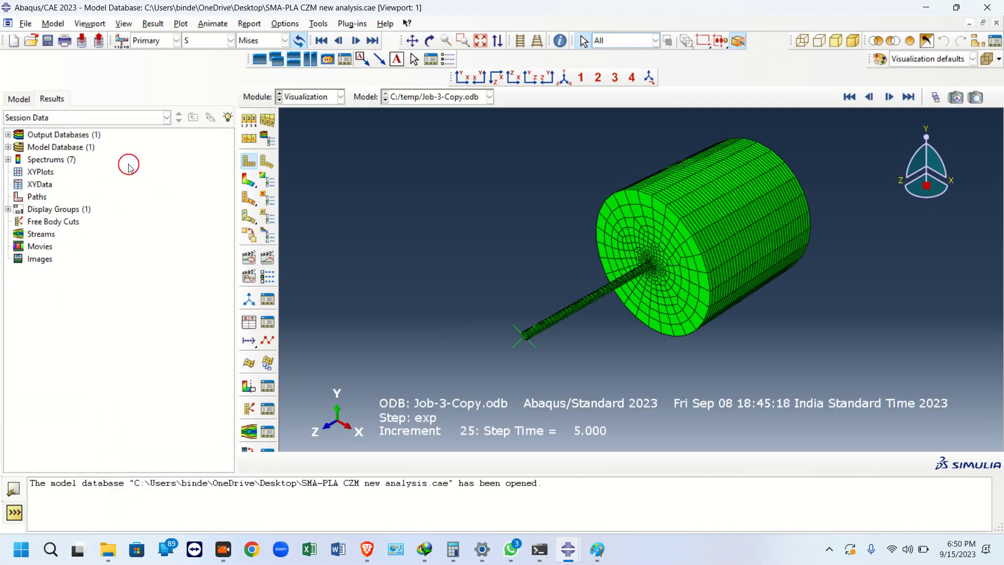
click(249, 181)
- Expand the history output of Job-3-Copy.odb, select the RF3 reaction force, and widen the tree to read the full entries
click(8, 135)
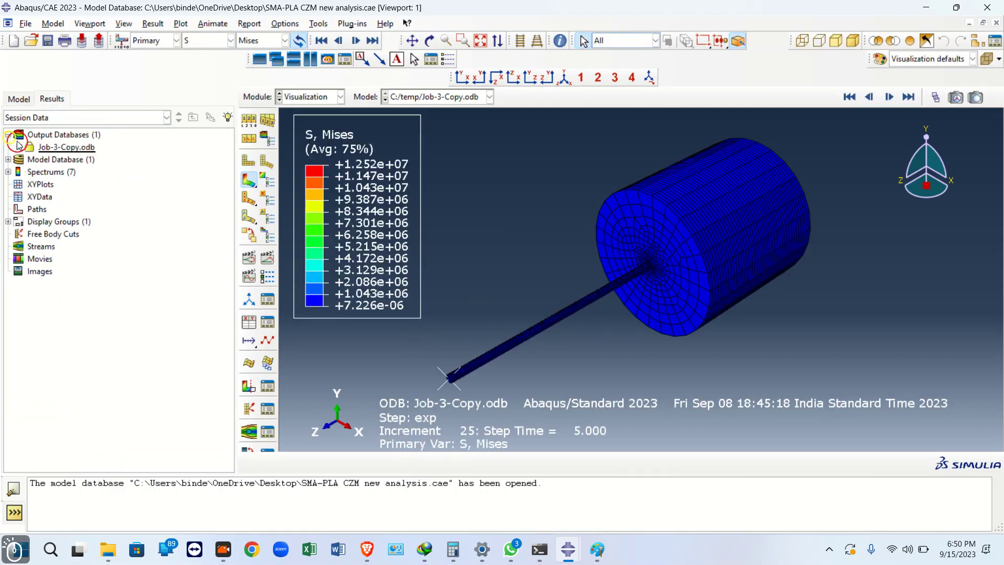
click(20, 147)
click(30, 160)
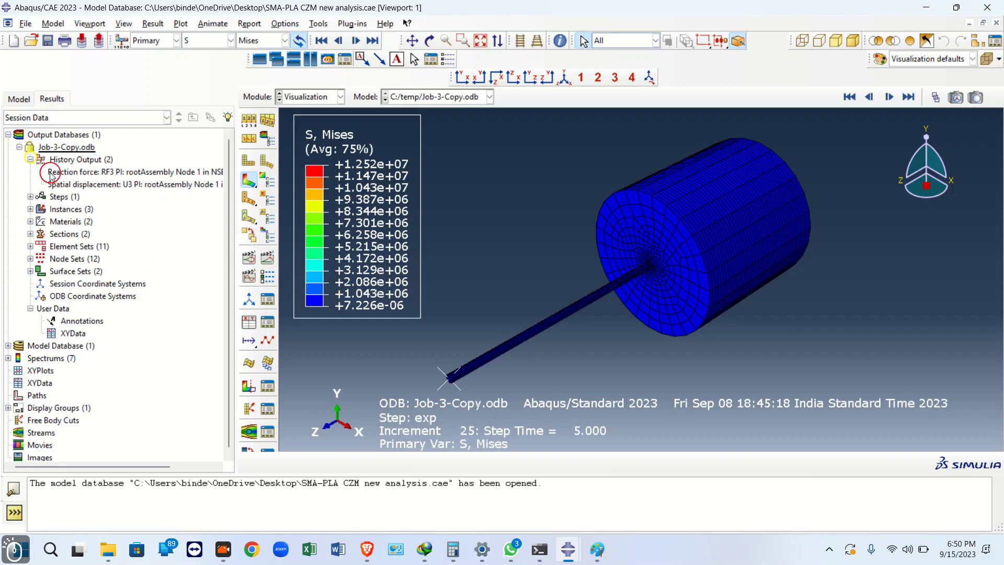
click(91, 171)
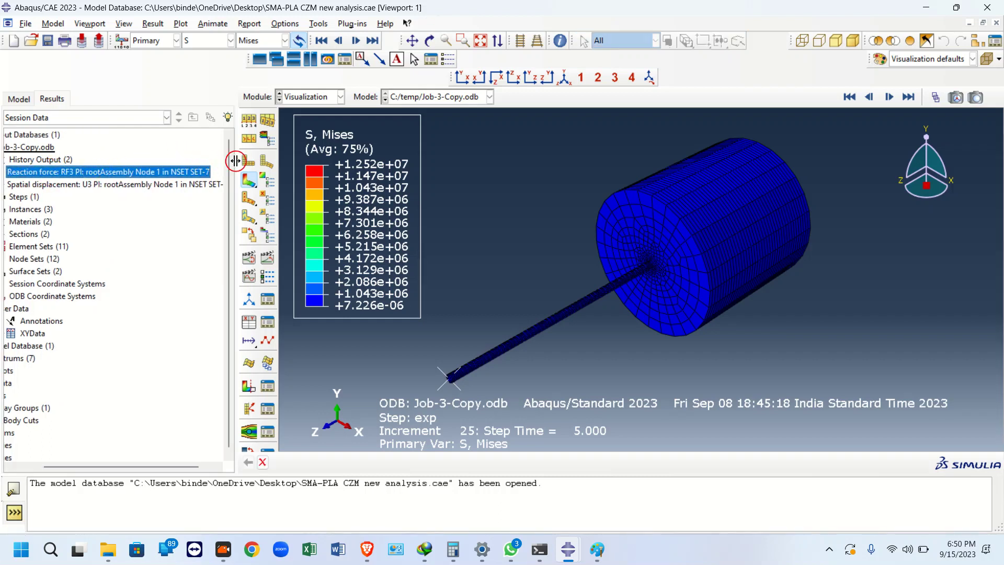
drag(234, 162, 350, 173)
- Switch to the Step module and open the history output request H-Output-1 for editing
click(428, 97)
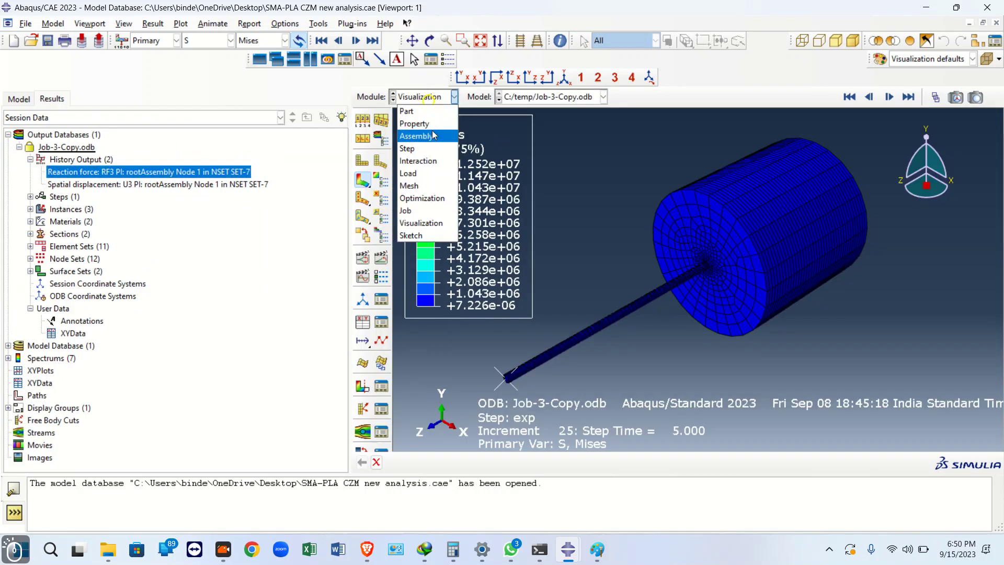
click(425, 149)
double_click(165, 190)
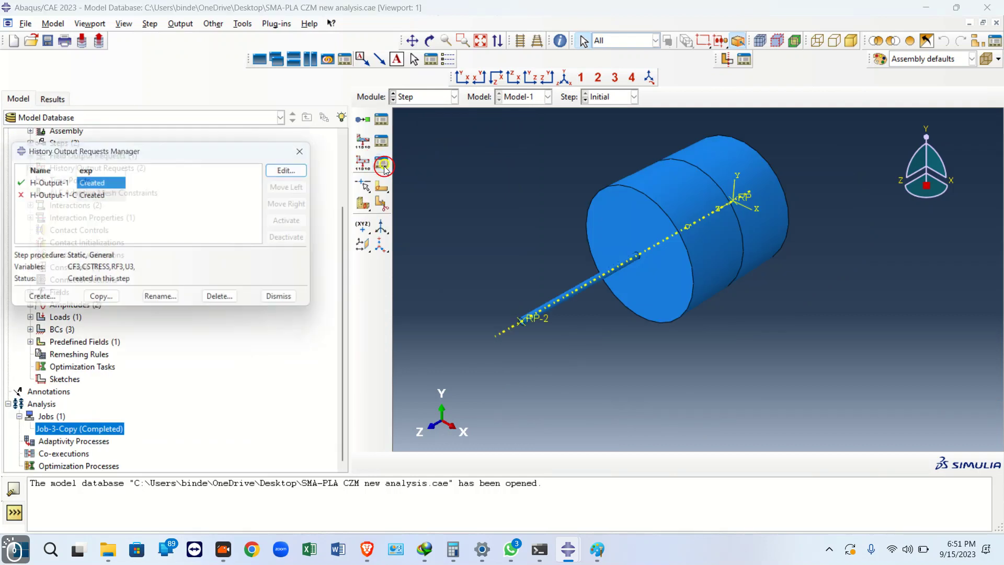
click(289, 169)
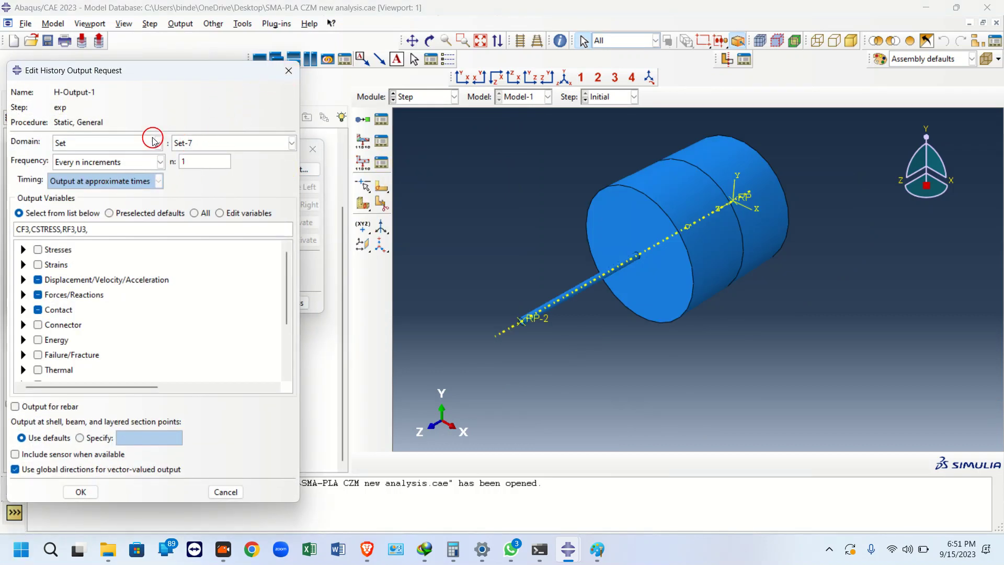
- Rearrange the history output dialogs, highlight Set-7 from the assembly's sets, and examine its location on the model
scroll(528, 346, up, 3)
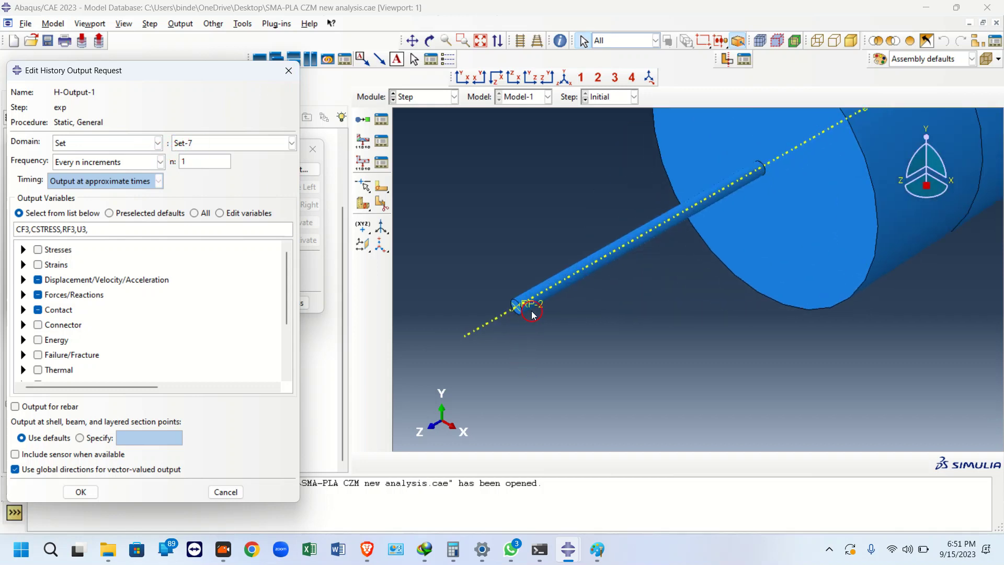
drag(164, 72, 453, 93)
drag(170, 155, 384, 174)
scroll(94, 251, up, 2)
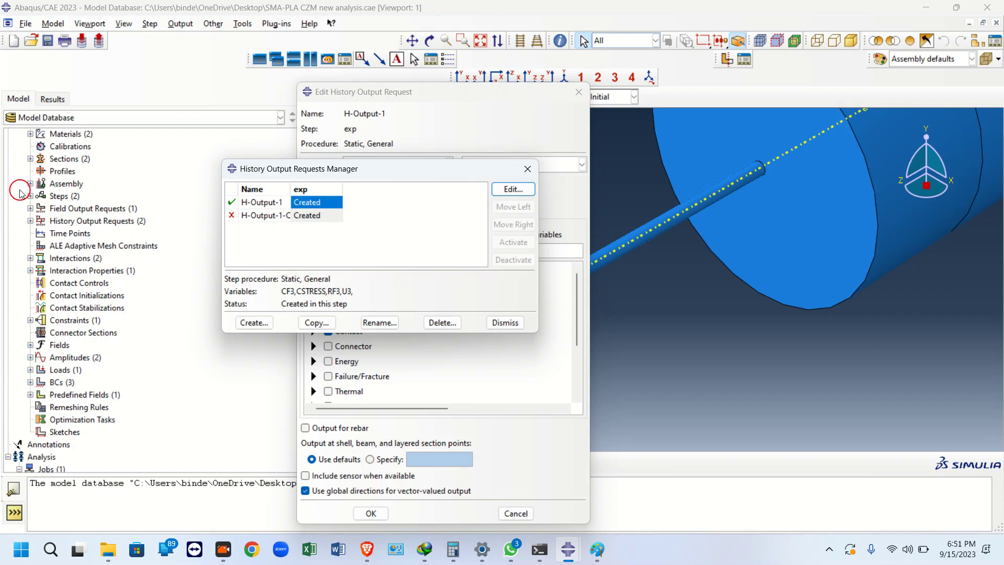
click(31, 183)
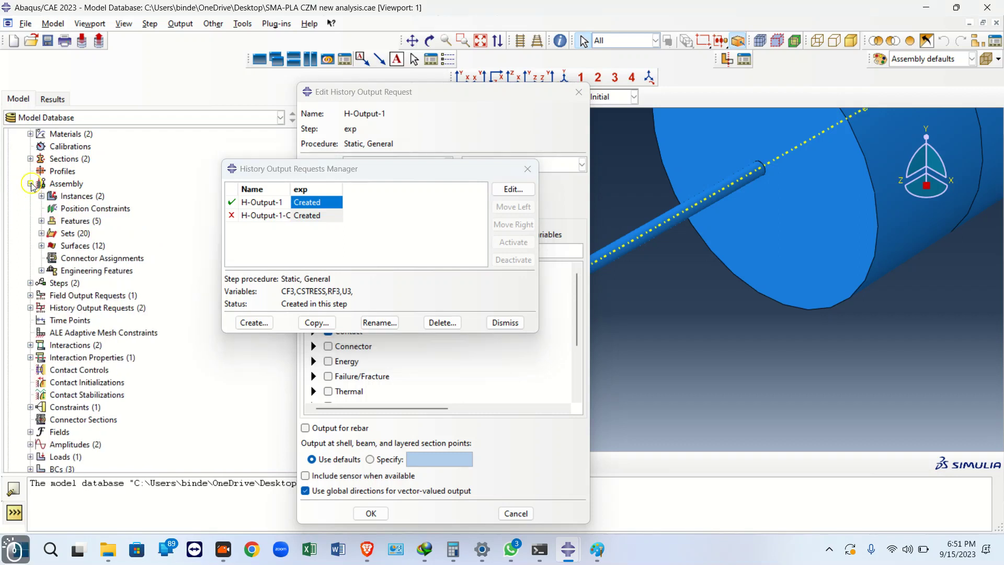
click(42, 233)
click(63, 255)
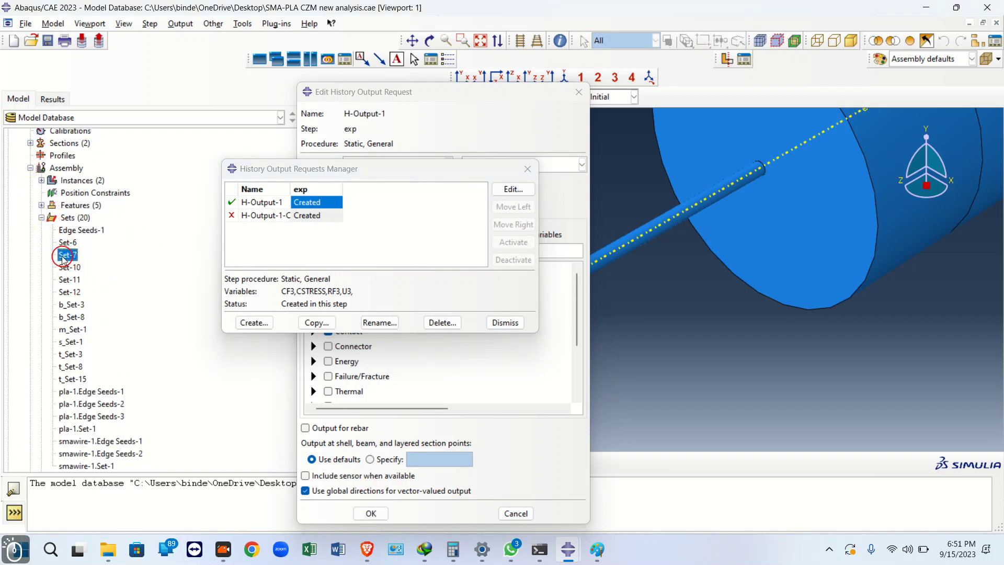
scroll(803, 274, up, 4)
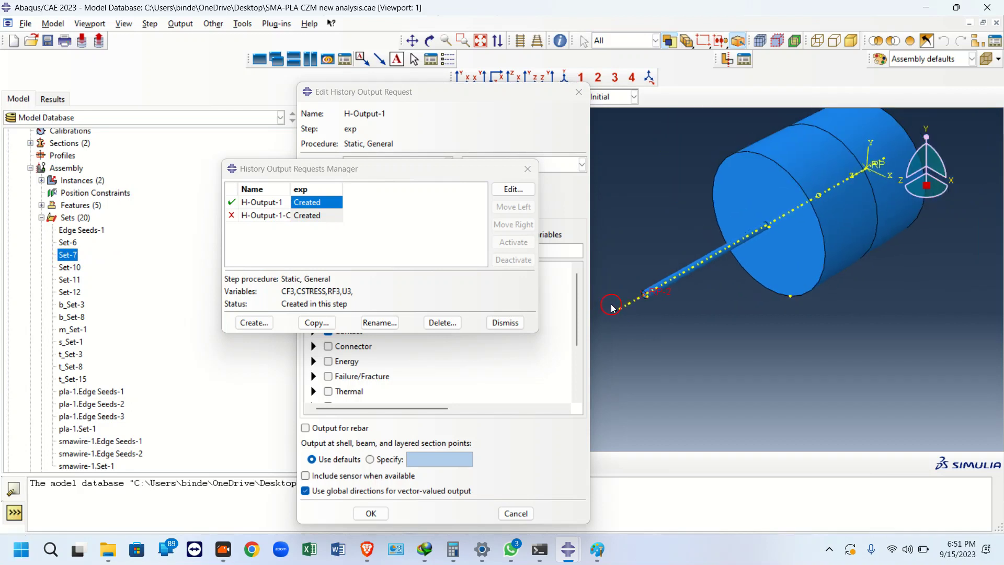
scroll(660, 286, down, 3)
- Review the displacement, force and contact variables requested for Set-7 in H-Output-1, then close the history output dialogs
double_click(314, 204)
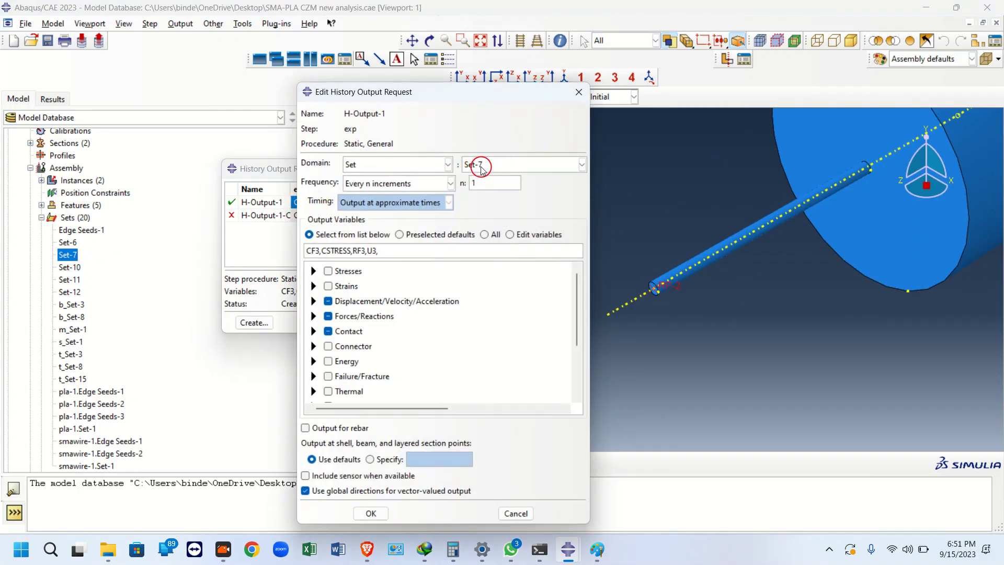
click(313, 301)
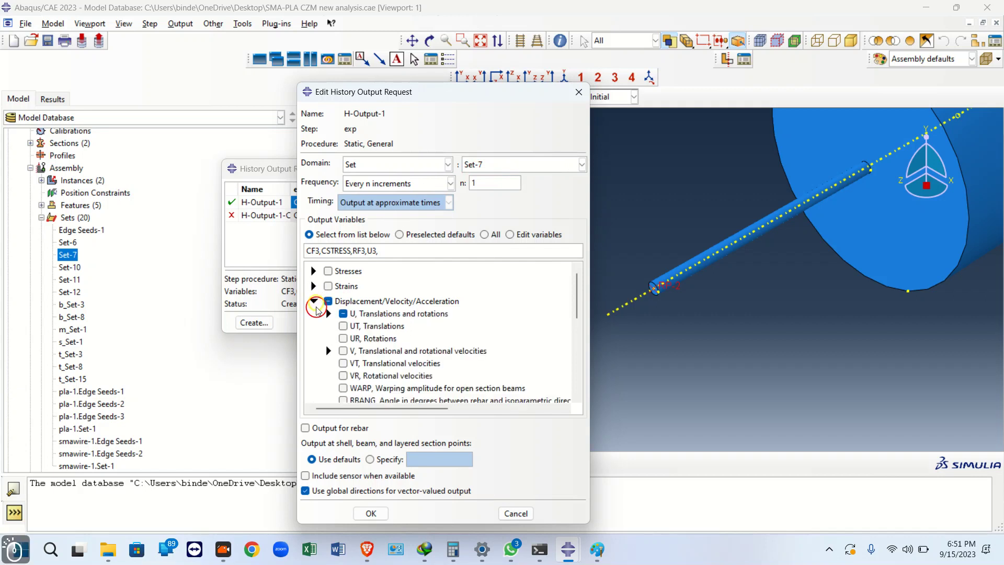
click(329, 313)
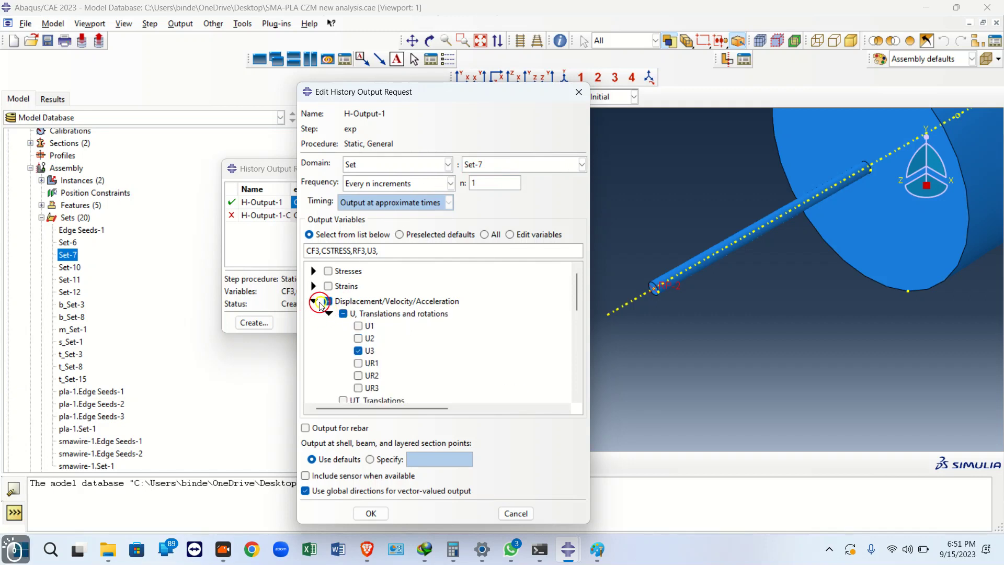
click(312, 301)
click(315, 317)
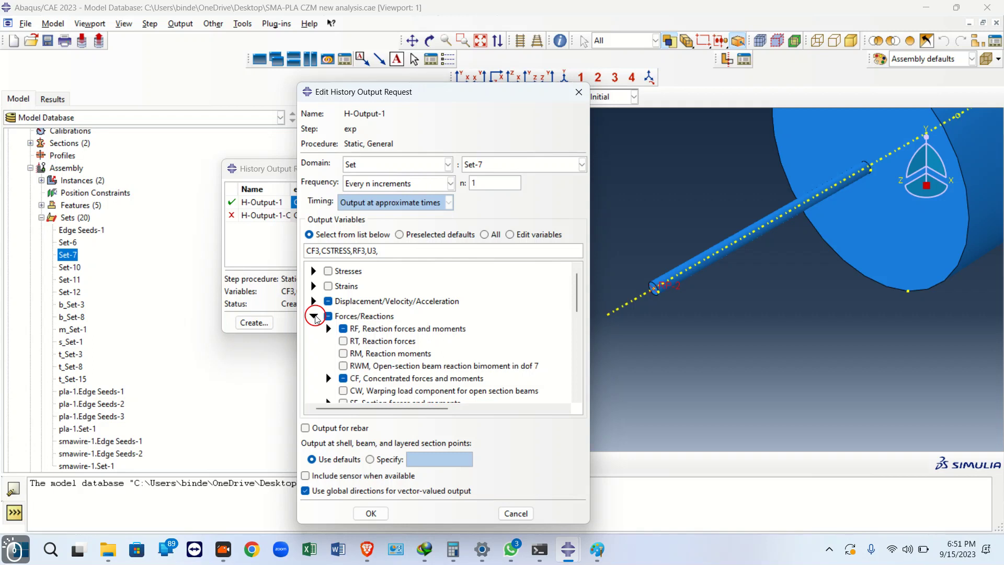
click(314, 317)
click(314, 316)
click(314, 316)
click(314, 331)
scroll(339, 319, down, 2)
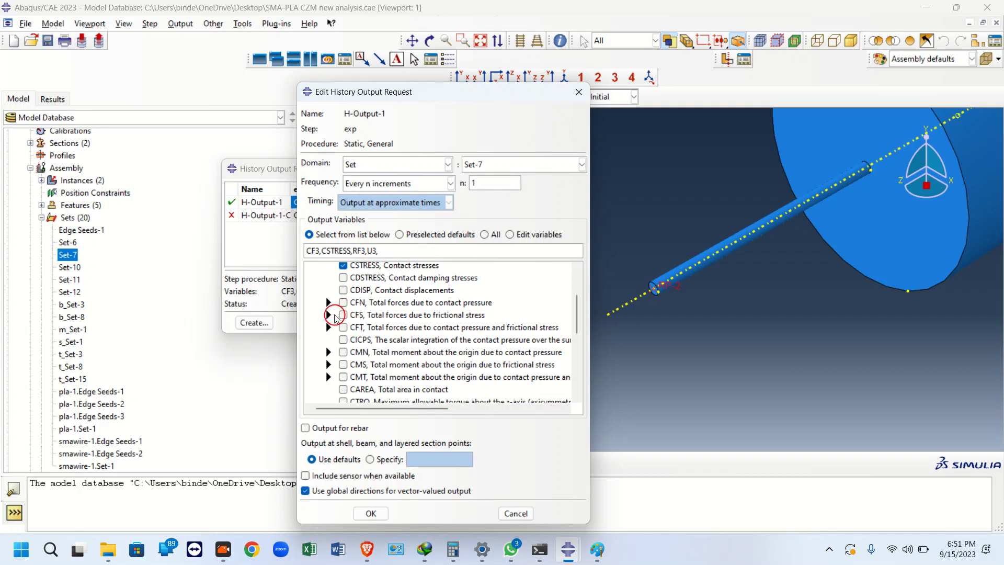
scroll(355, 328, up, 1)
scroll(368, 330, down, 2)
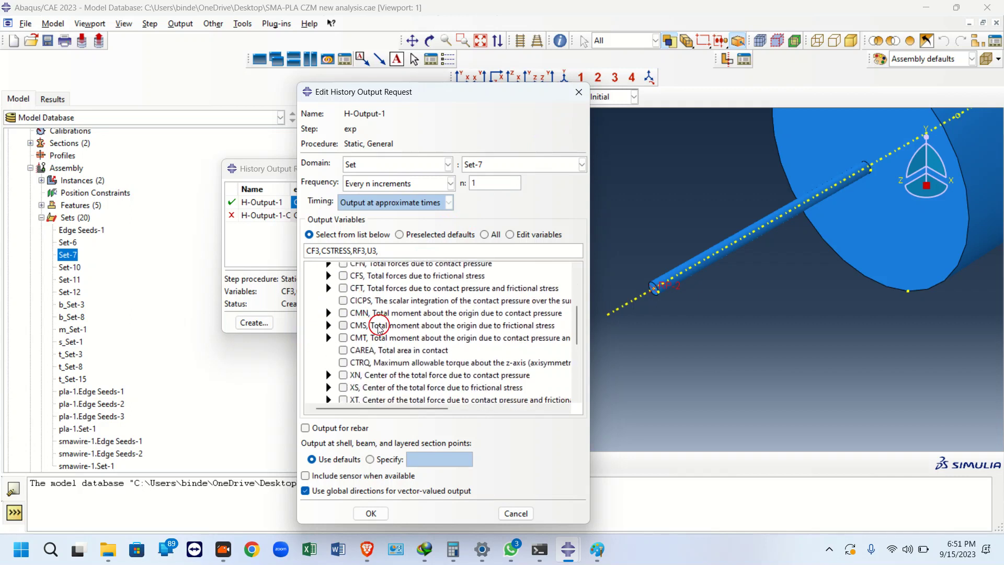
click(579, 92)
click(528, 168)
- Open the results of Job-3-Copy from the model's analysis jobs
drag(347, 240, 345, 408)
right_click(70, 430)
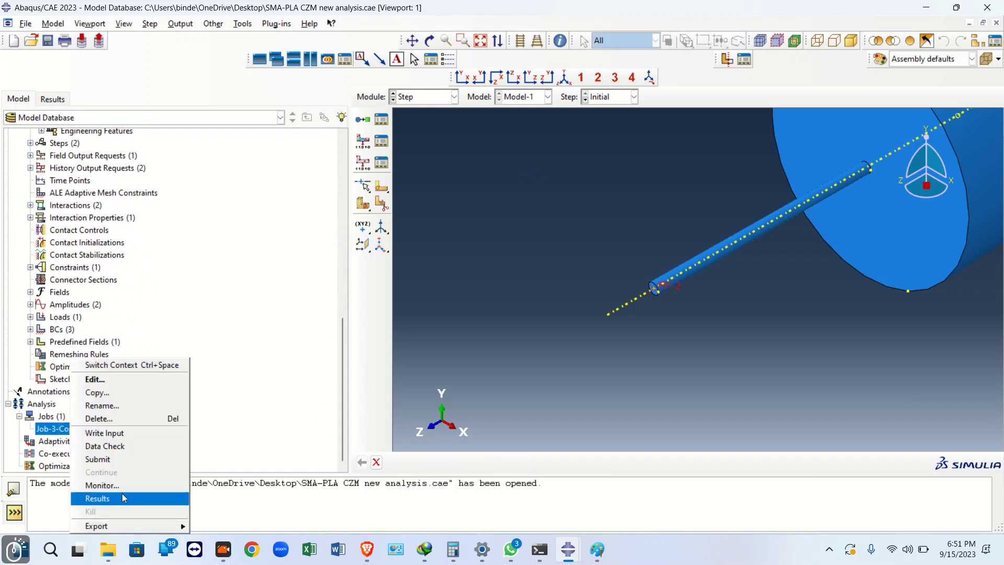
click(105, 495)
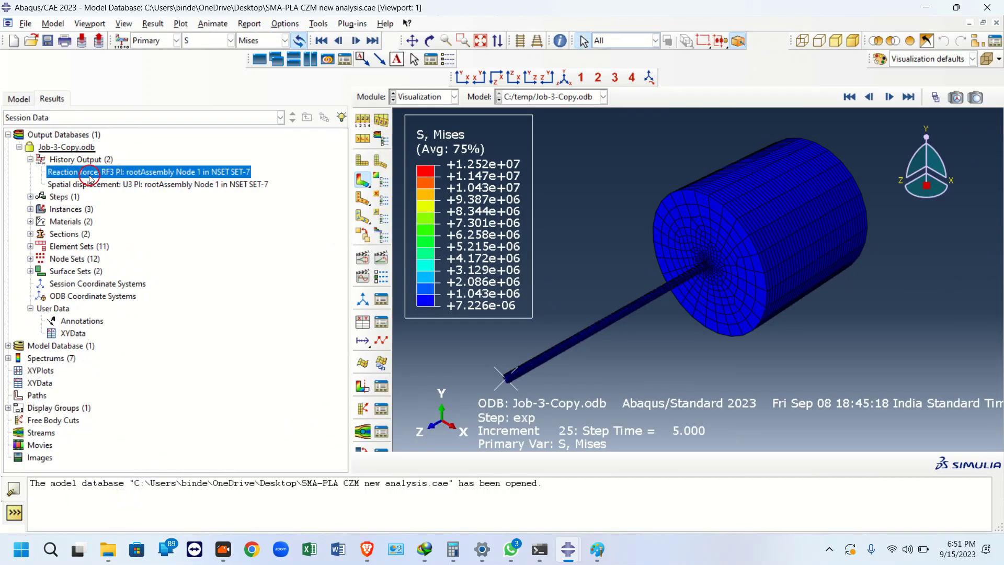
- Plot the RF3 reaction force history of Set-7 and its U3 spatial displacement history against time, one after the other
double_click(90, 175)
click(30, 160)
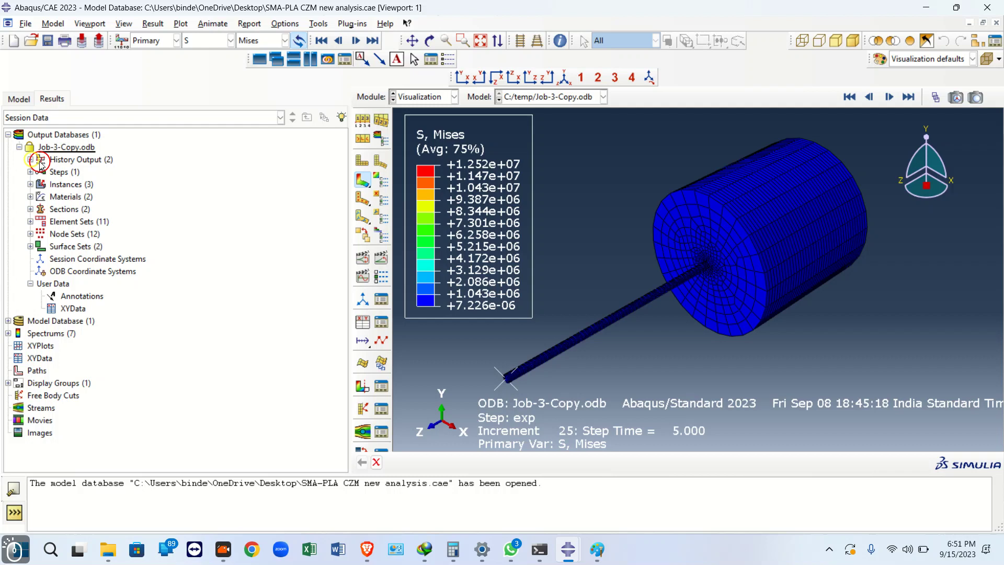
click(30, 160)
click(30, 159)
click(19, 148)
click(19, 148)
click(30, 160)
click(71, 172)
double_click(72, 172)
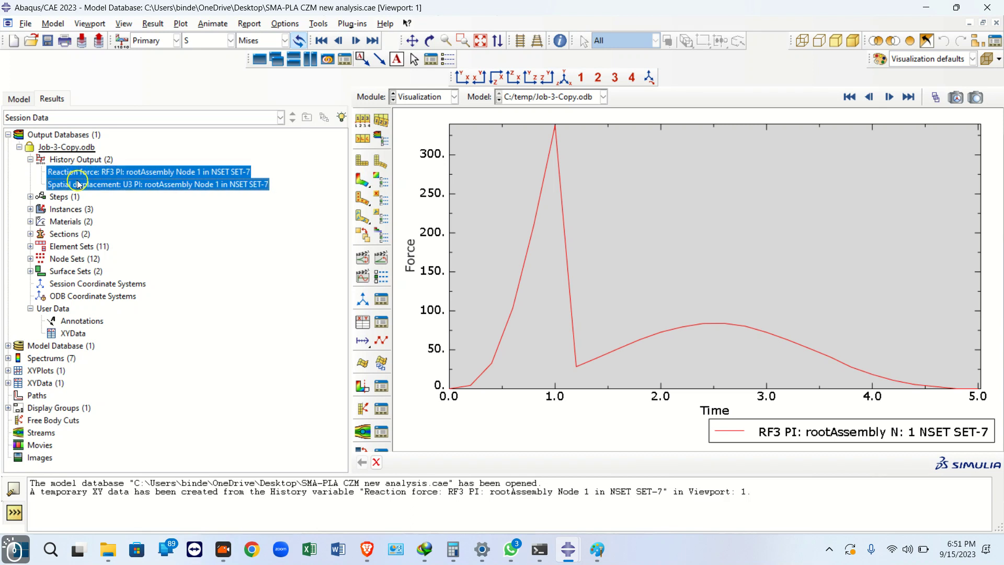
double_click(81, 186)
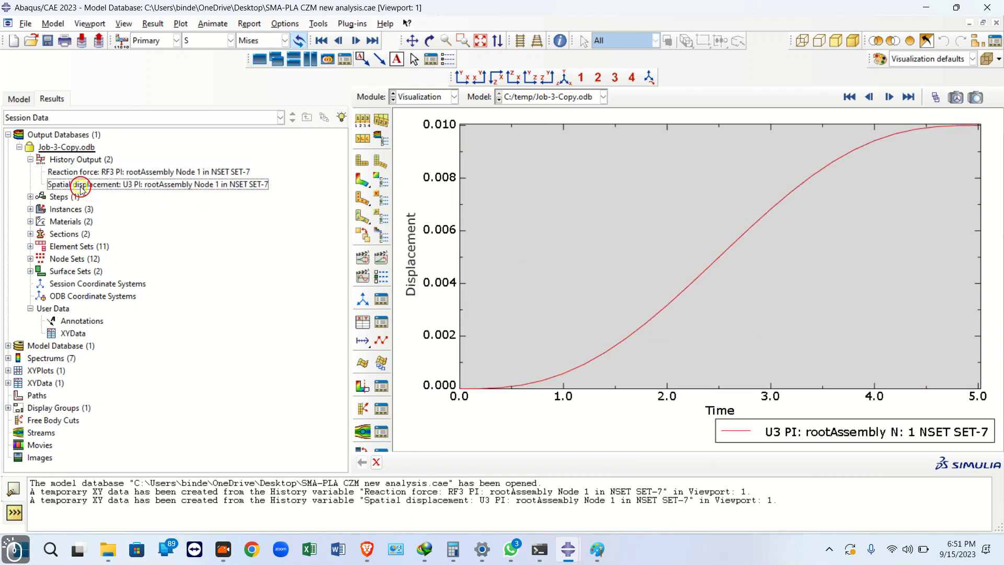
- Widen the results tree and plot the RF3 reaction force and U3 displacement histories together in one graph
drag(349, 416, 488, 392)
drag(99, 173, 101, 187)
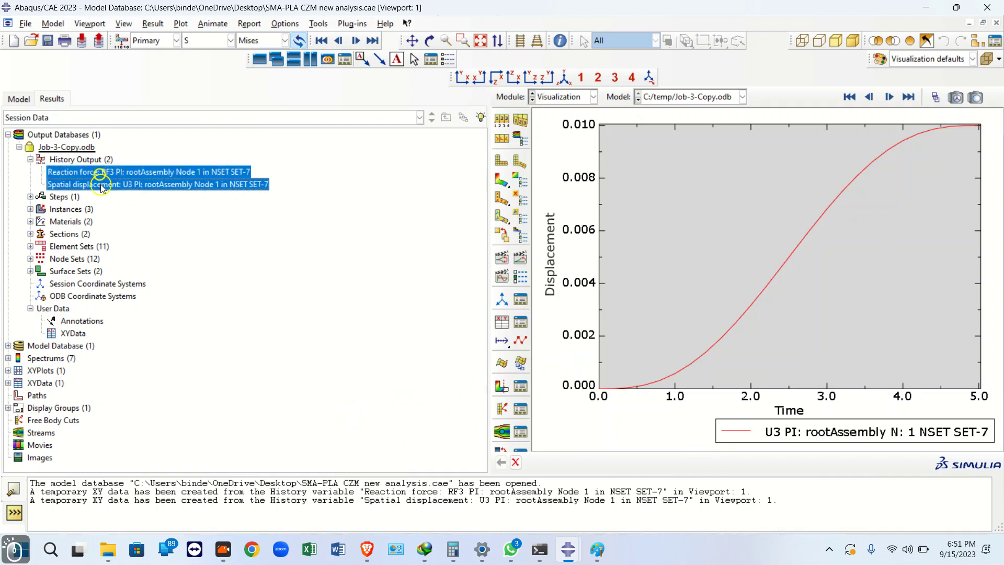
right_click(100, 186)
click(120, 204)
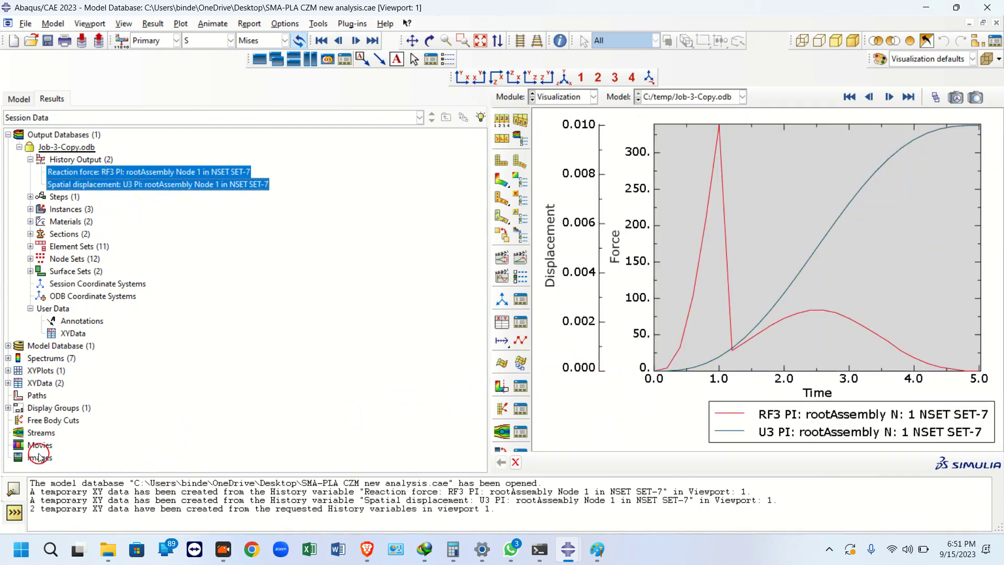
- Save the two temporary force and displacement curves as permanent XY data
click(9, 384)
drag(35, 396, 34, 407)
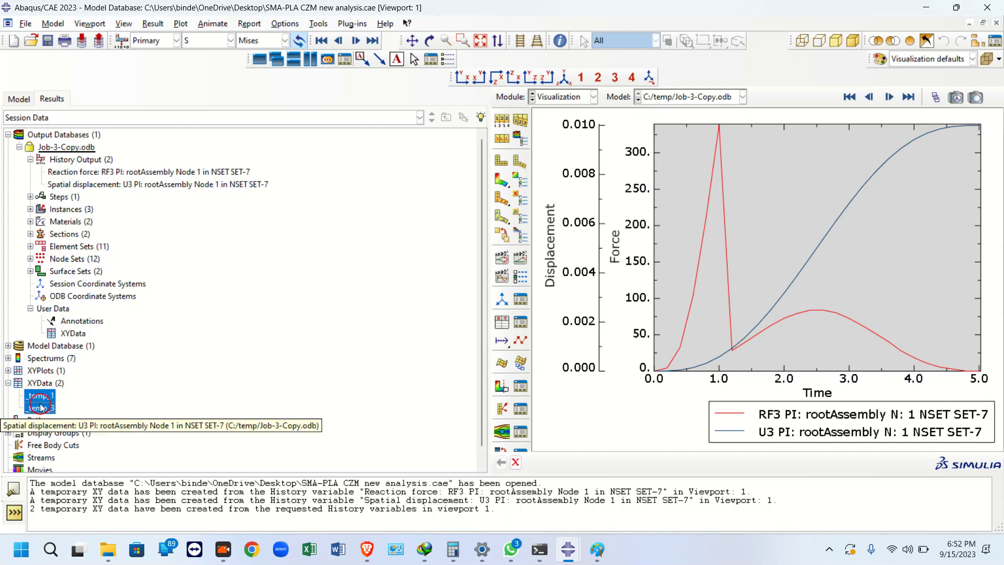
right_click(41, 406)
click(82, 479)
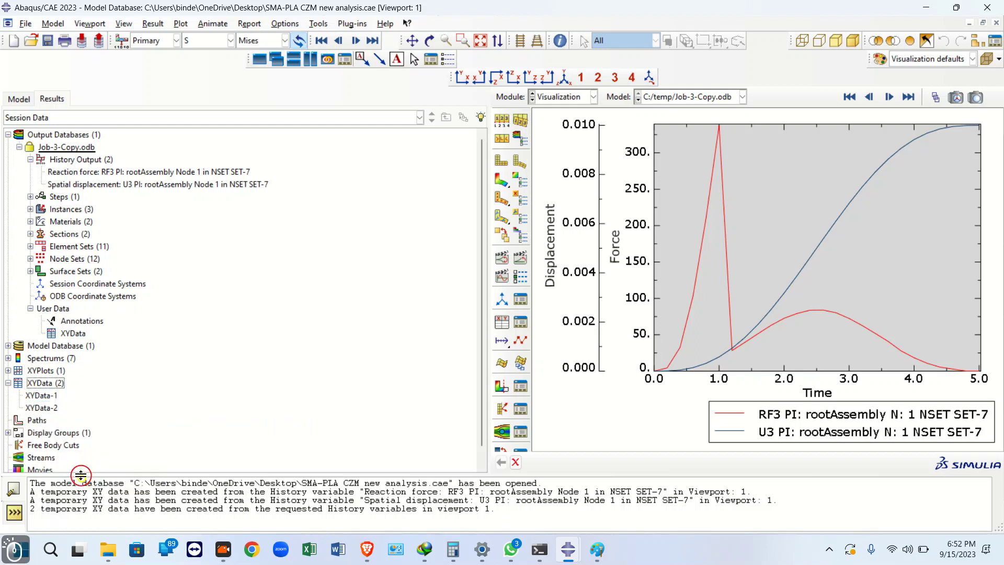
- Plot the saved XYData-1 and XYData-2 curves individually, returning to the force curve
double_click(44, 401)
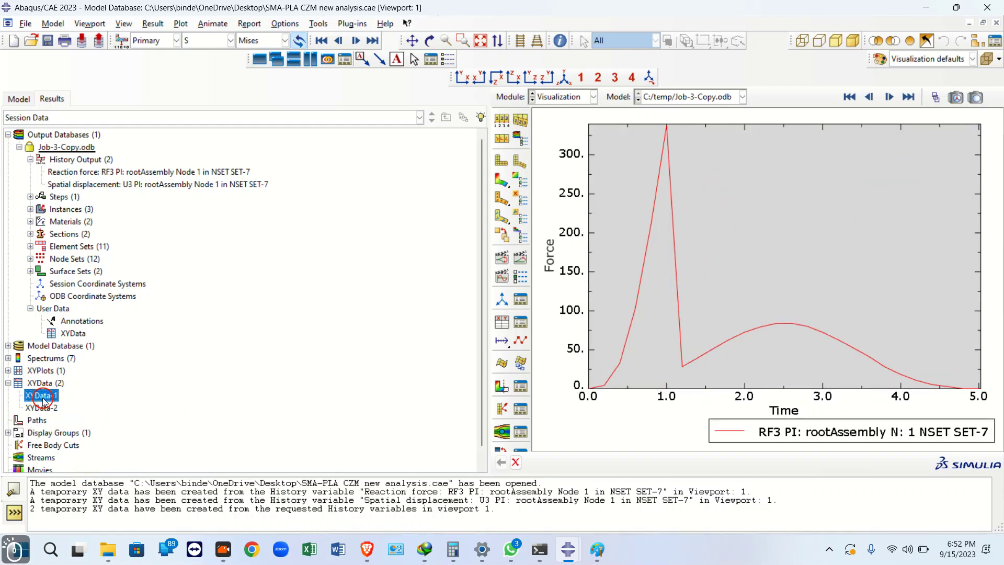
double_click(46, 409)
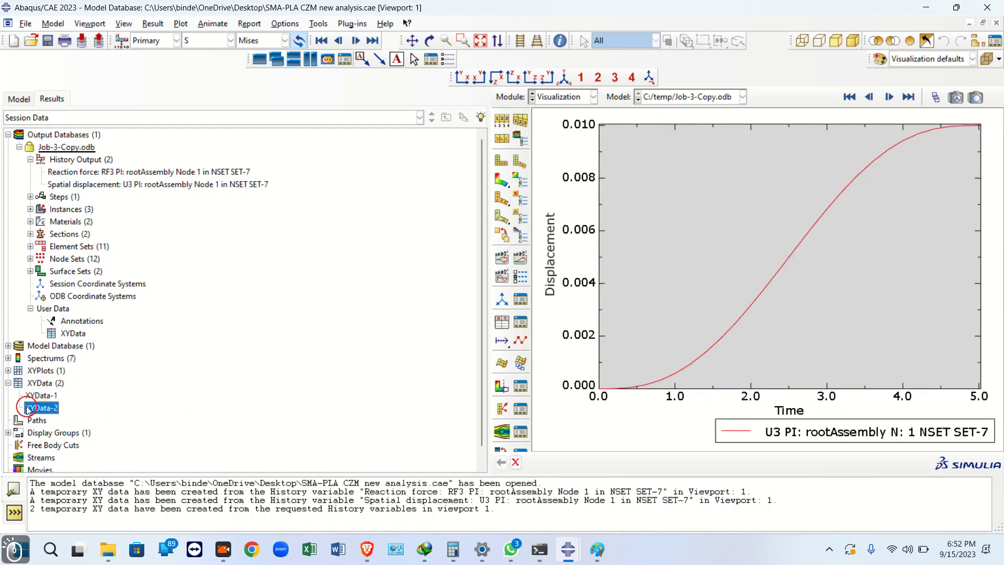
double_click(40, 397)
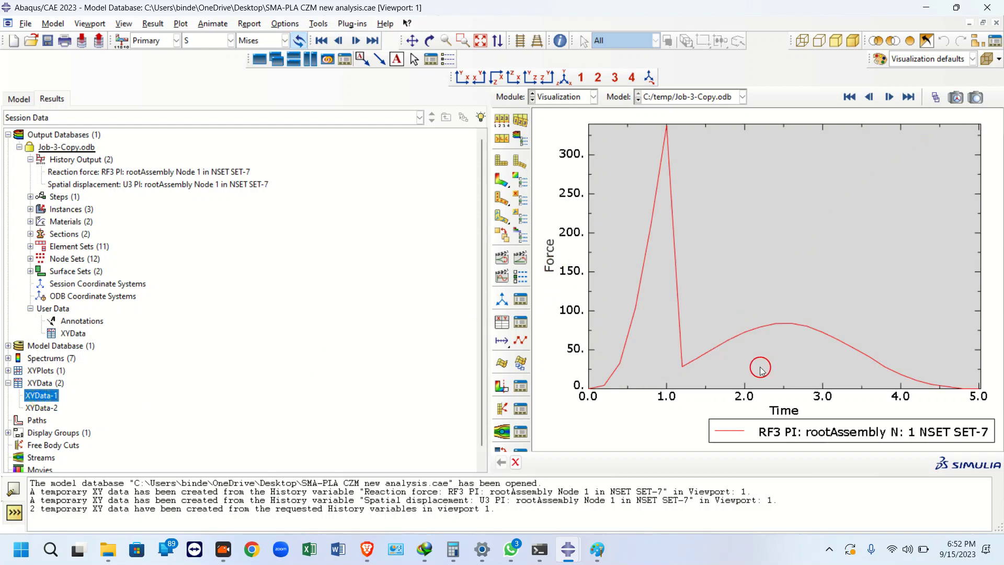
- Open the XYData-1 table, copy its entire Y force column, and close the table
right_click(26, 406)
click(78, 431)
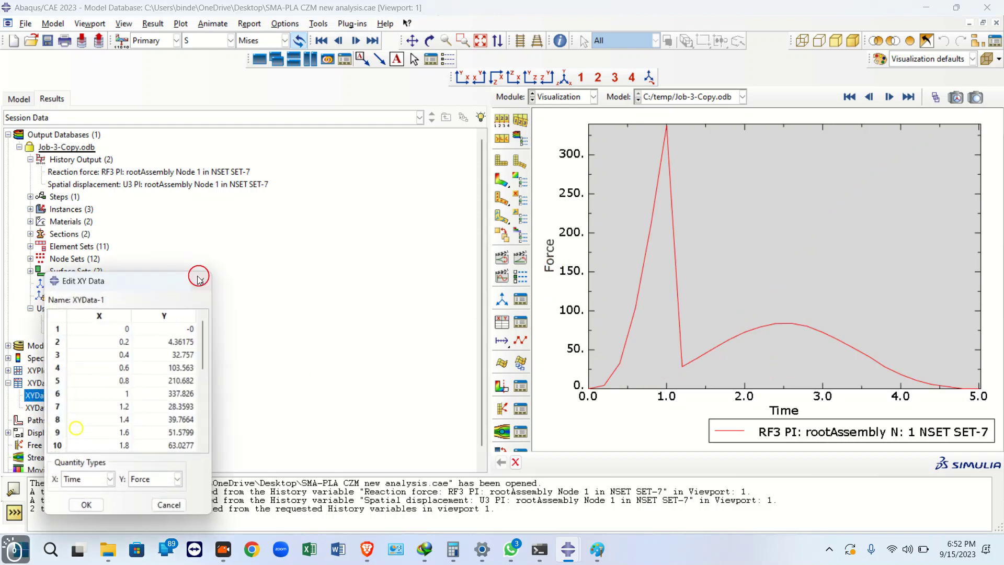
click(104, 315)
drag(162, 284, 342, 188)
click(346, 232)
scroll(342, 272, down, 5)
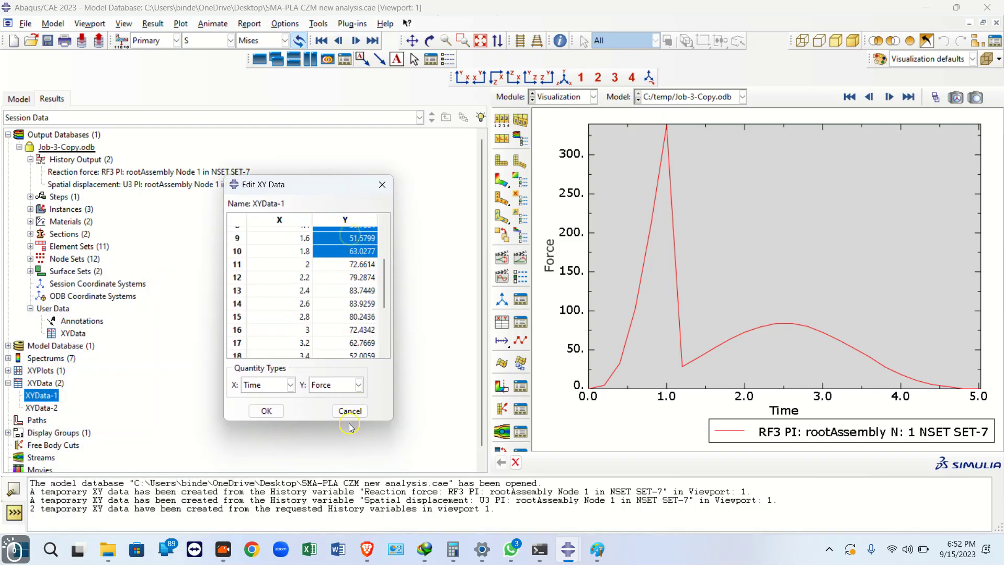
click(344, 219)
right_click(349, 337)
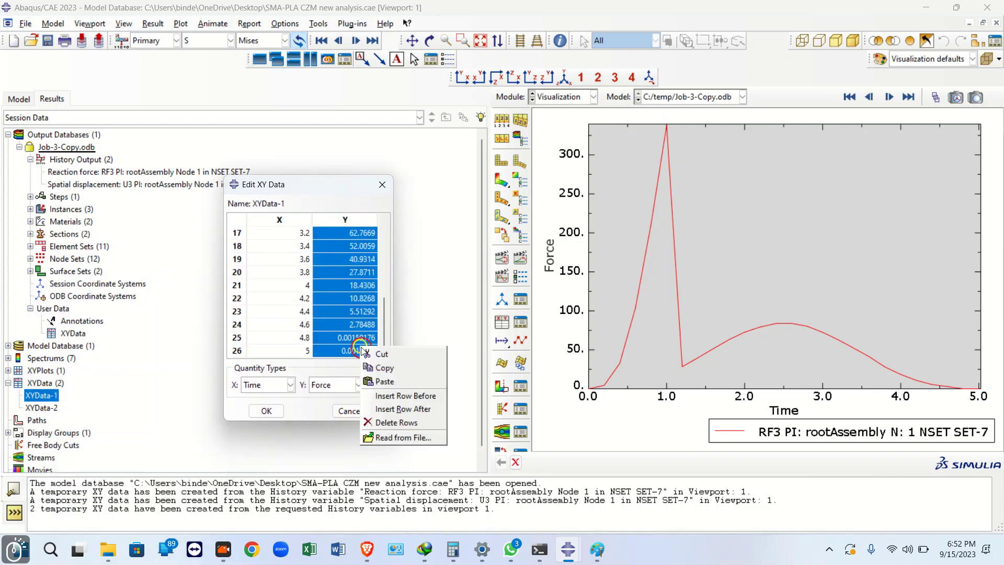
click(381, 364)
click(383, 184)
- Plot XYData-2, examine the Y displacement column in its data table, and close the table
double_click(42, 408)
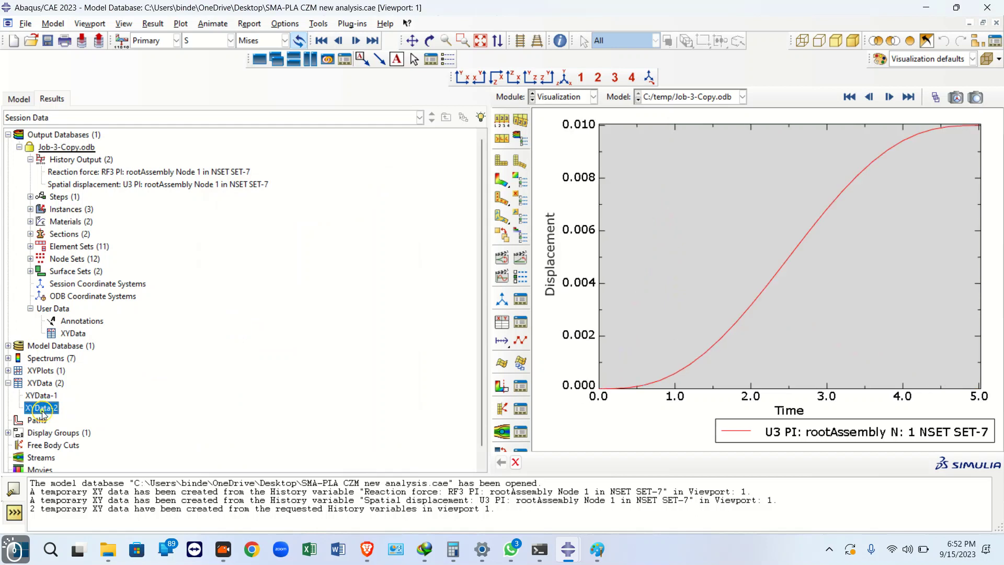
right_click(42, 411)
click(68, 432)
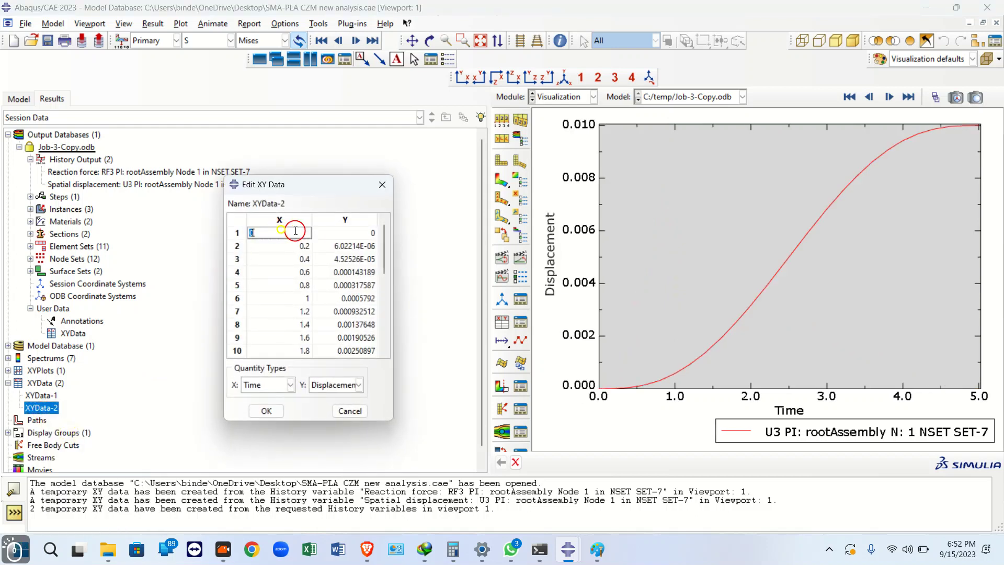
click(345, 219)
scroll(345, 293, down, 5)
click(376, 216)
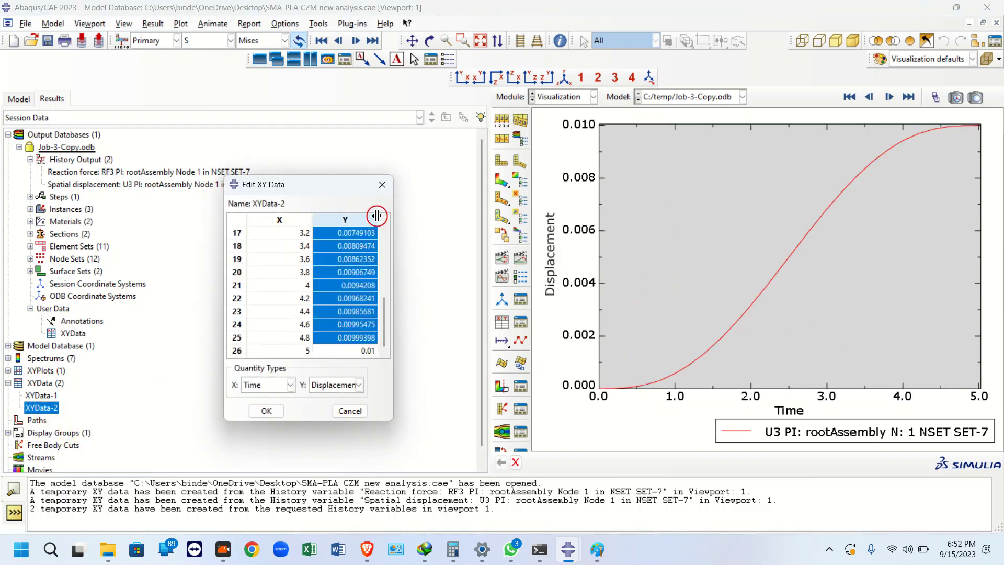
click(382, 184)
- Plot the Mises contours on the deformed shape and start creating XY data from ODB field output
click(502, 180)
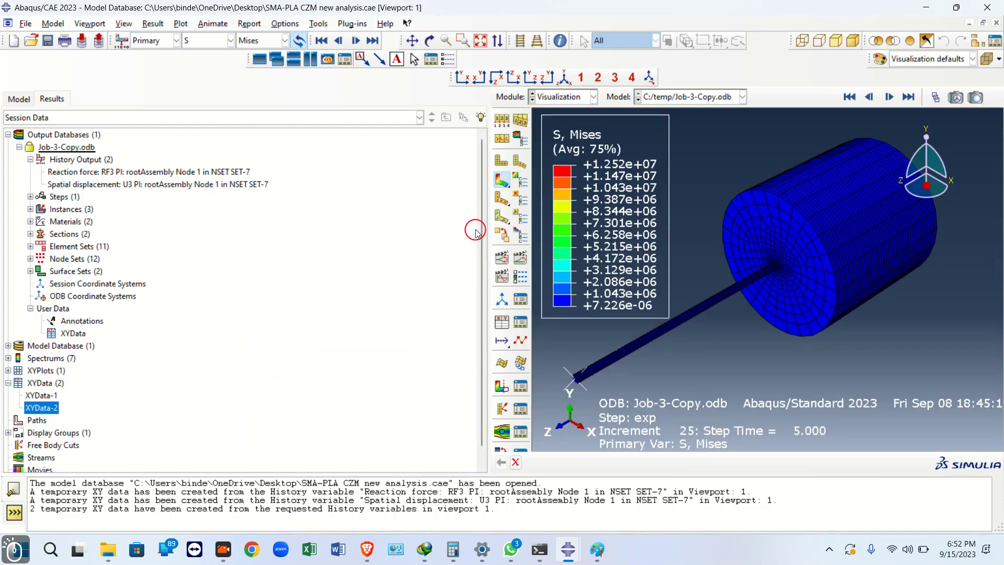
drag(478, 230, 350, 230)
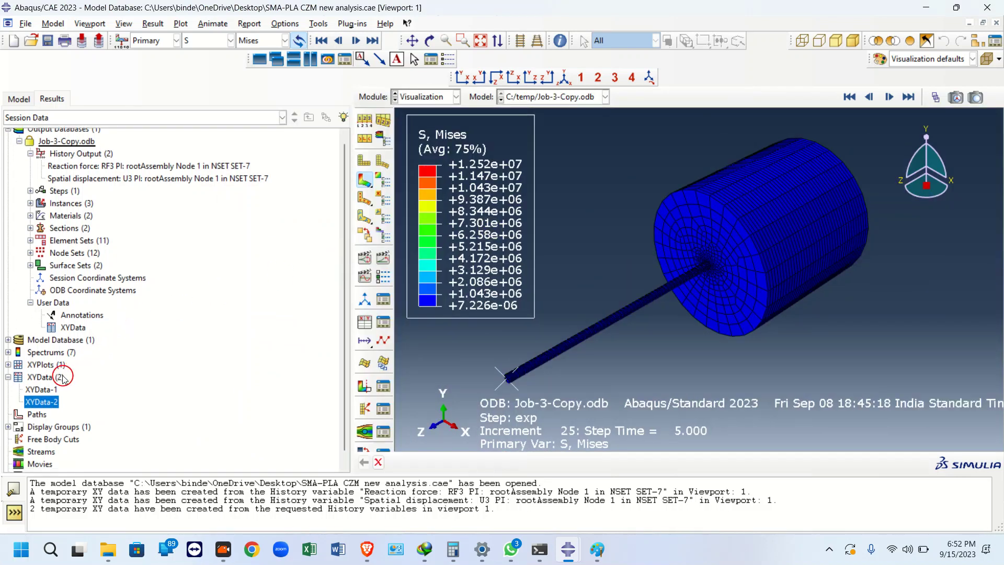
scroll(67, 380, down, 1)
double_click(55, 366)
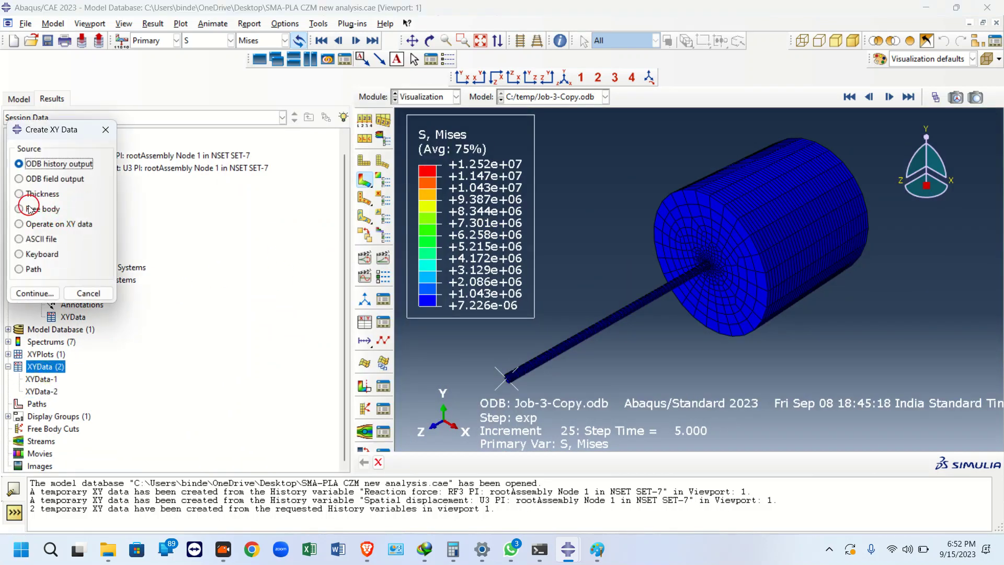
click(31, 181)
click(35, 293)
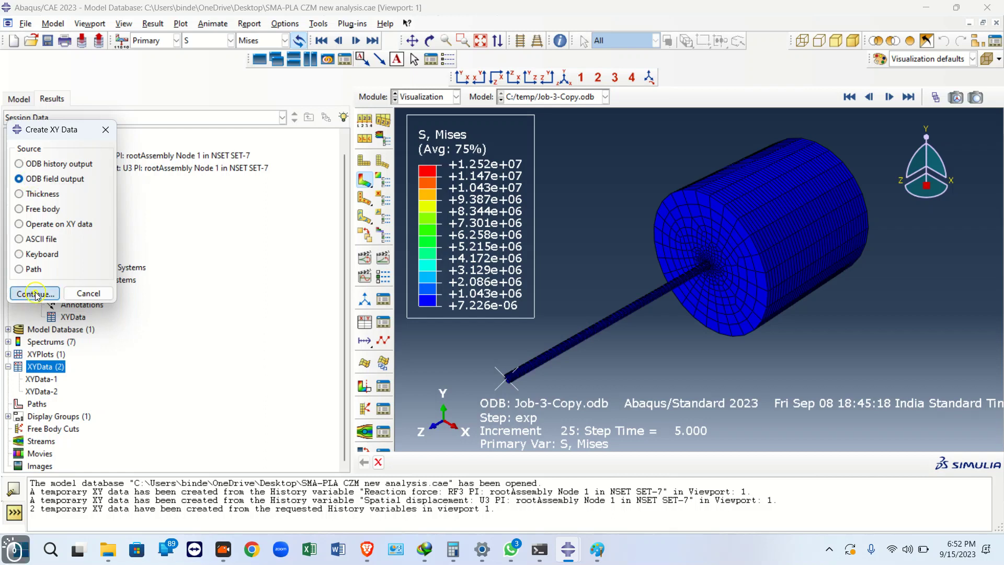
drag(793, 186, 139, 105)
- Try the Unique Nodal and Whole Element positions for the field output variables
click(176, 199)
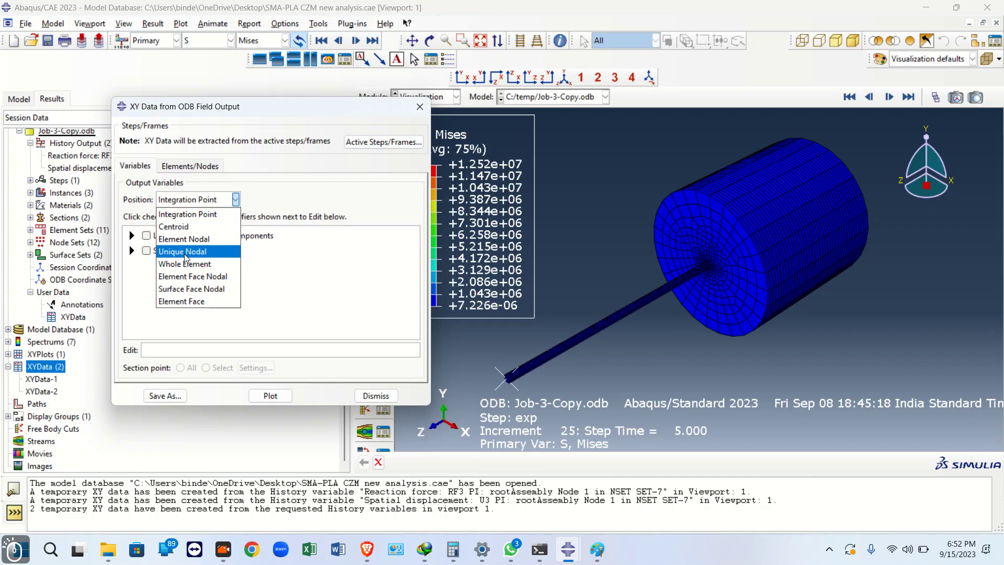
click(186, 252)
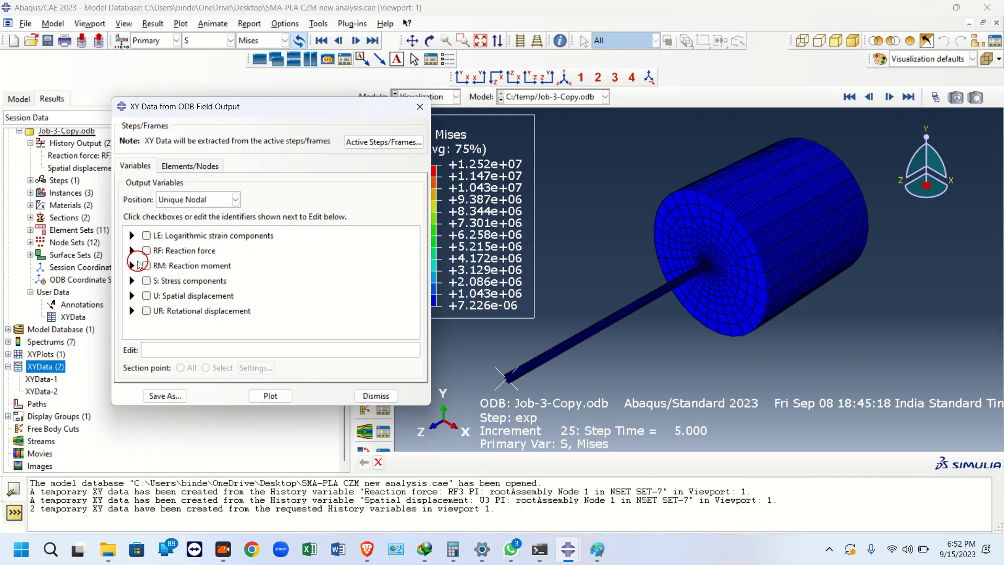
click(189, 201)
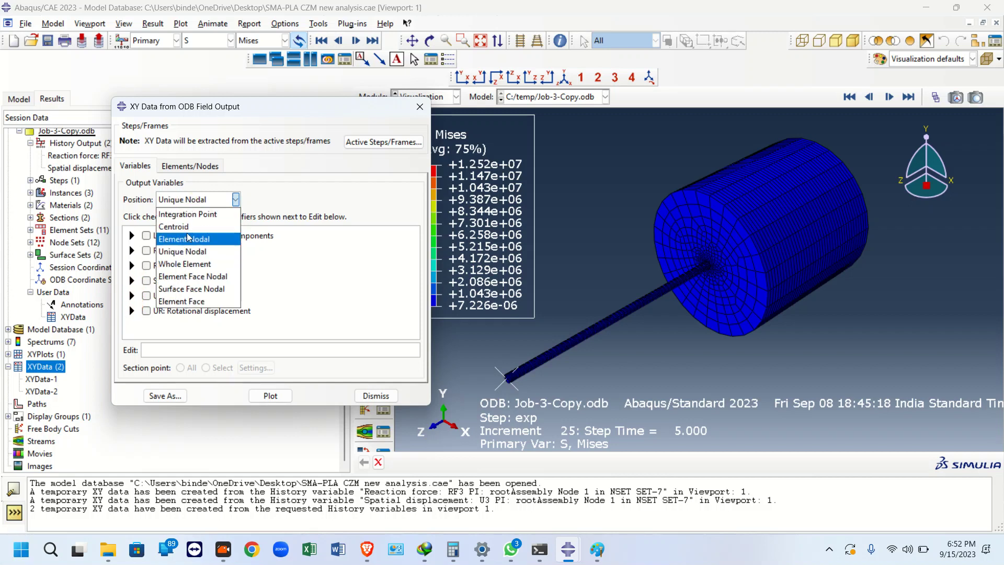
click(180, 264)
- Set the output position to Element Nodal and select the CPRESS, CSHEAR1 and CSHEAR2 contact variables
click(193, 200)
click(185, 237)
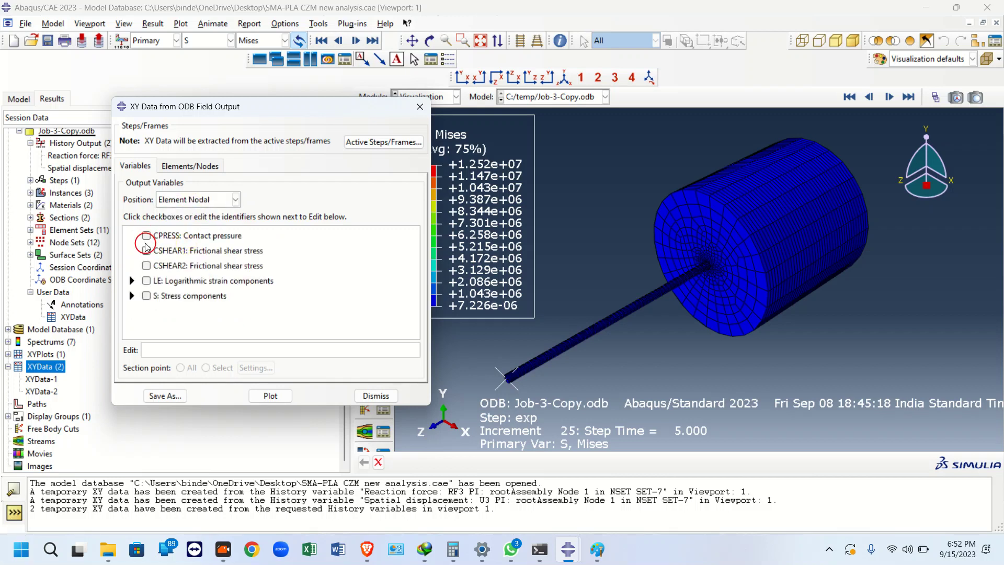
click(146, 266)
click(147, 250)
click(147, 235)
- Pick one element on the SMA wire in the viewport, plot its contact stress data, and return to the Mises contours
click(190, 166)
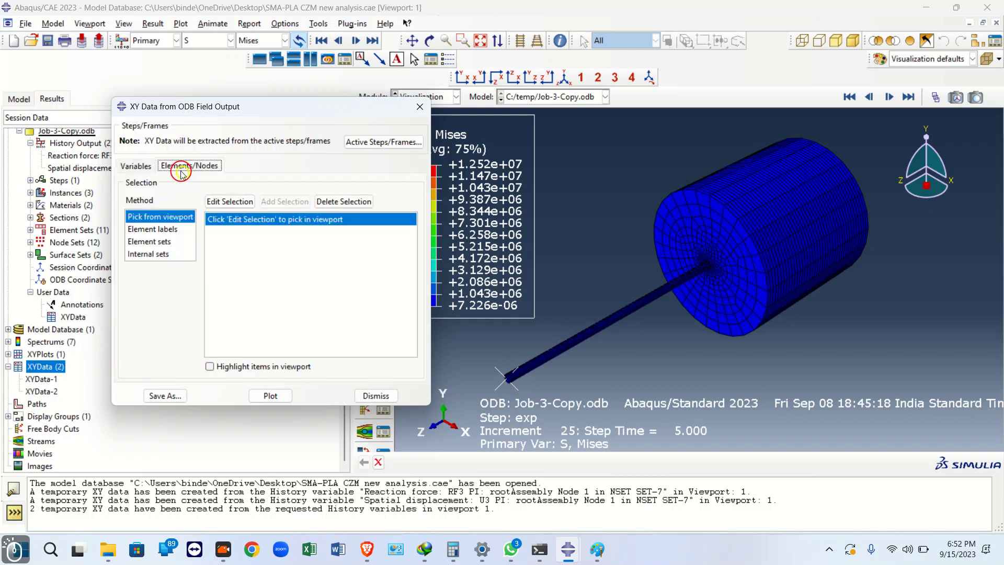
click(230, 201)
scroll(645, 293, down, 3)
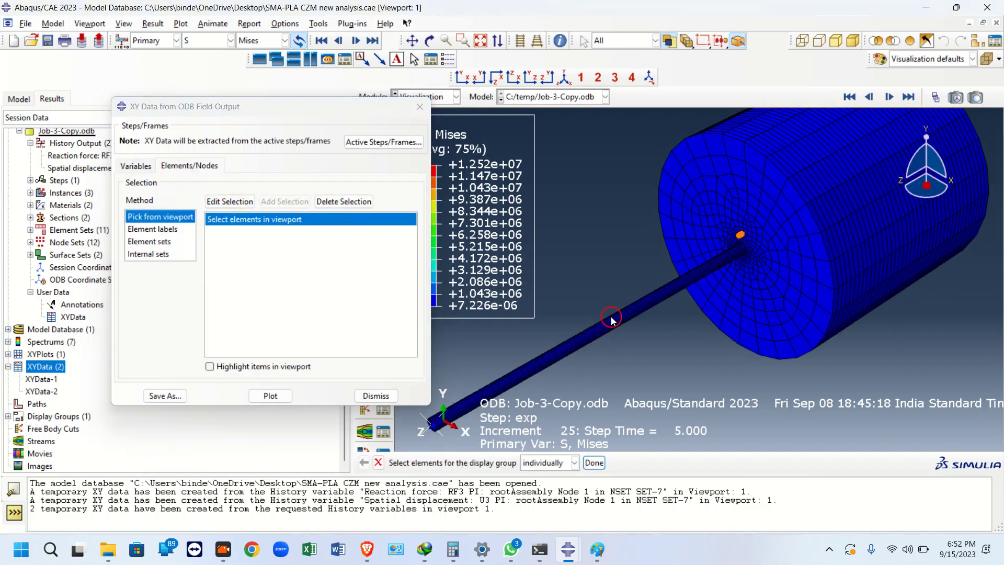
middle_click(623, 322)
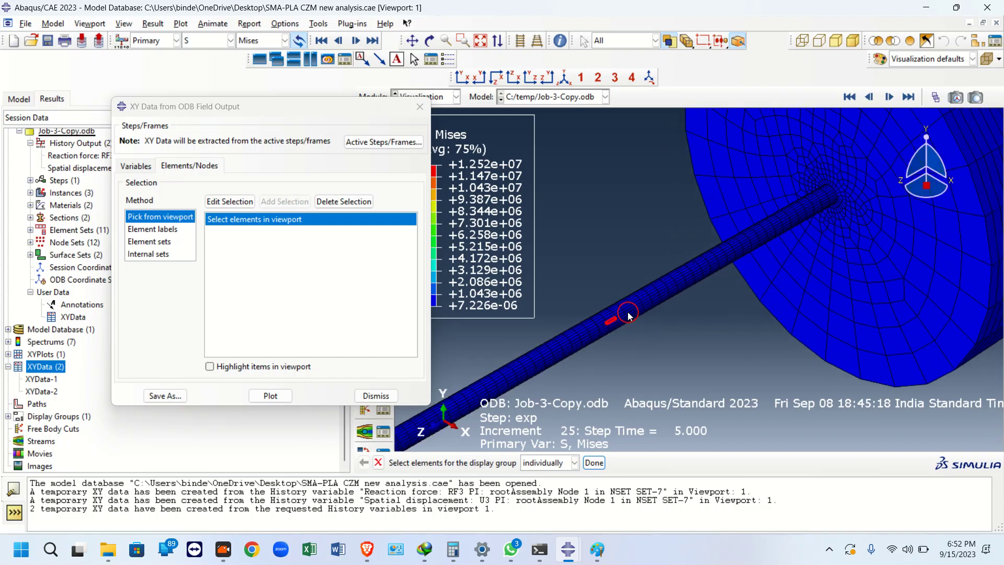
click(270, 395)
drag(329, 110, 261, 363)
click(365, 180)
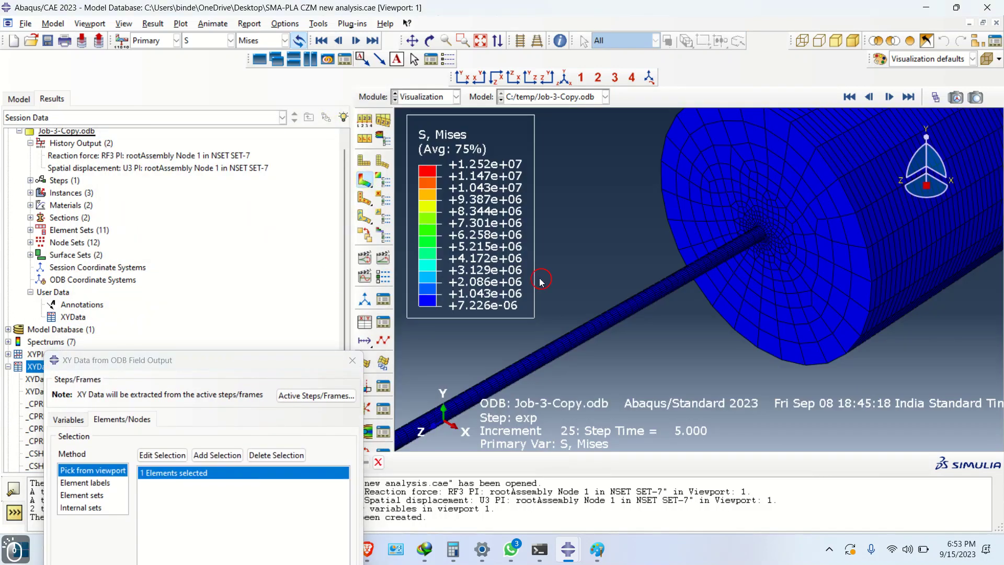
- Review the selected CPRESS, CSHEAR1 and CSHEAR2 output variables and return to the element selection settings
drag(167, 362, 260, 148)
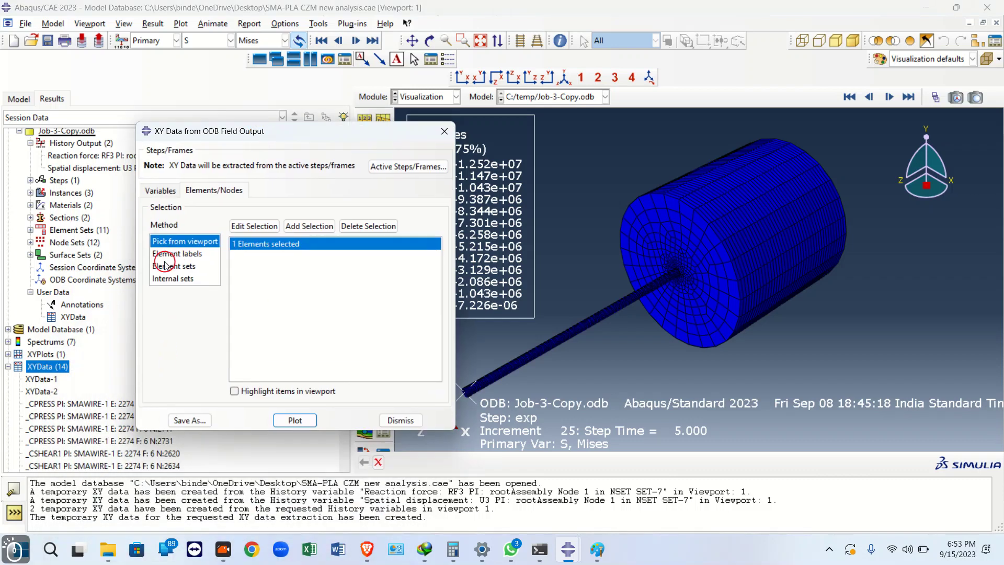
click(172, 245)
click(158, 190)
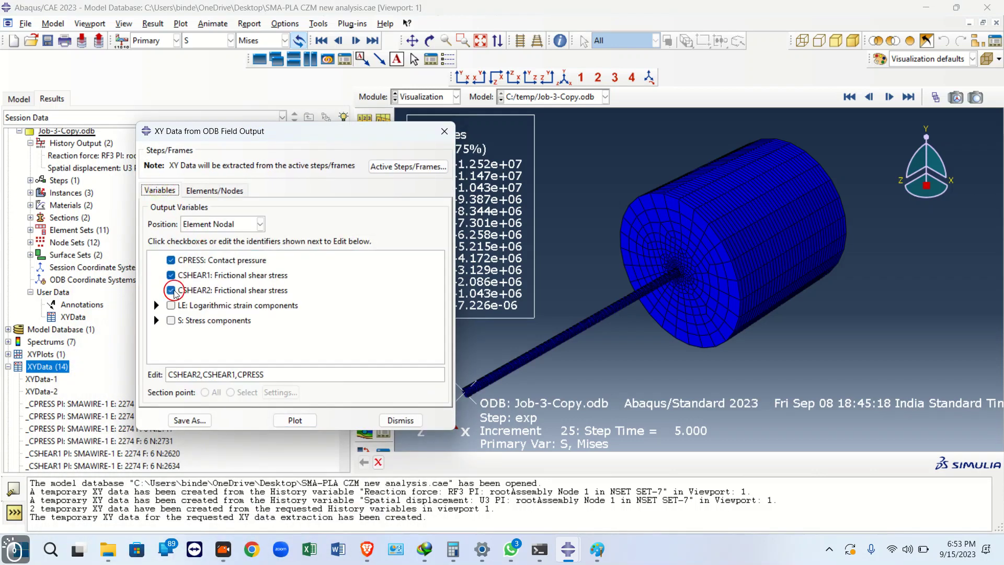
click(158, 313)
click(213, 192)
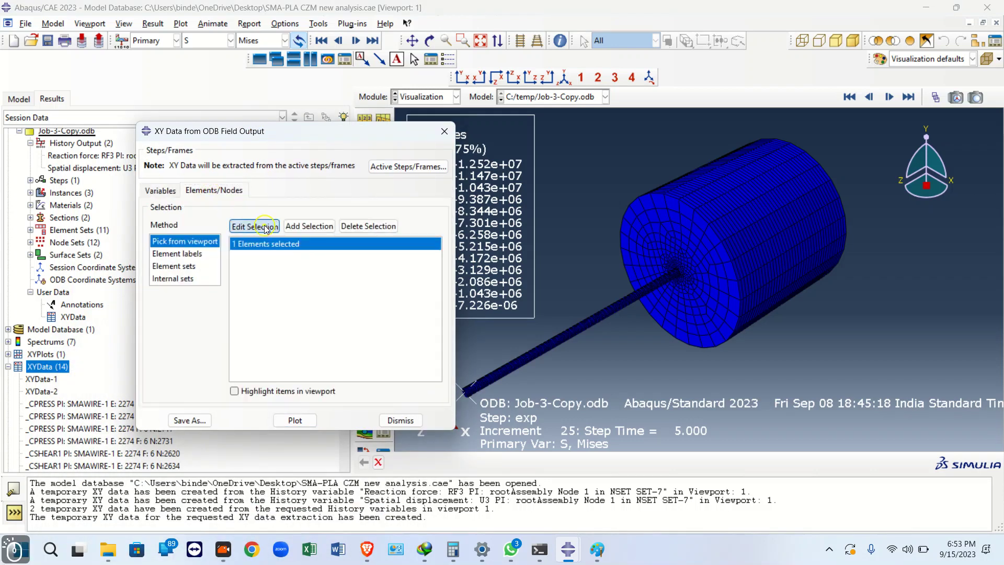
- Replace the selection with another element nearer the SMA wire's free end and plot its contact stresses
click(254, 226)
scroll(561, 346, up, 2)
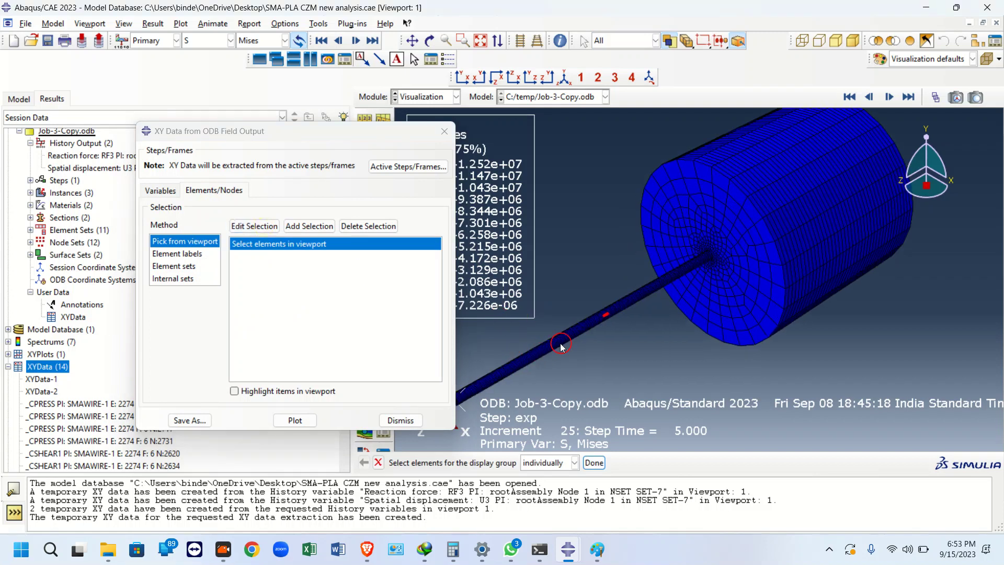
click(528, 355)
click(296, 420)
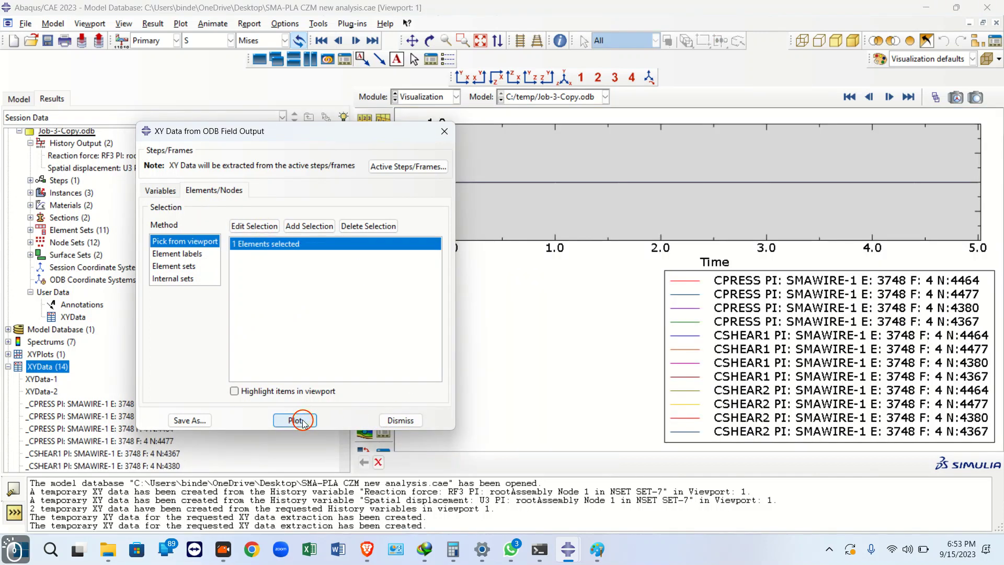
- Return to the Mises contour plot and remove the SMAWIREMATERIAL elements from the display
drag(361, 132, 335, 254)
click(365, 179)
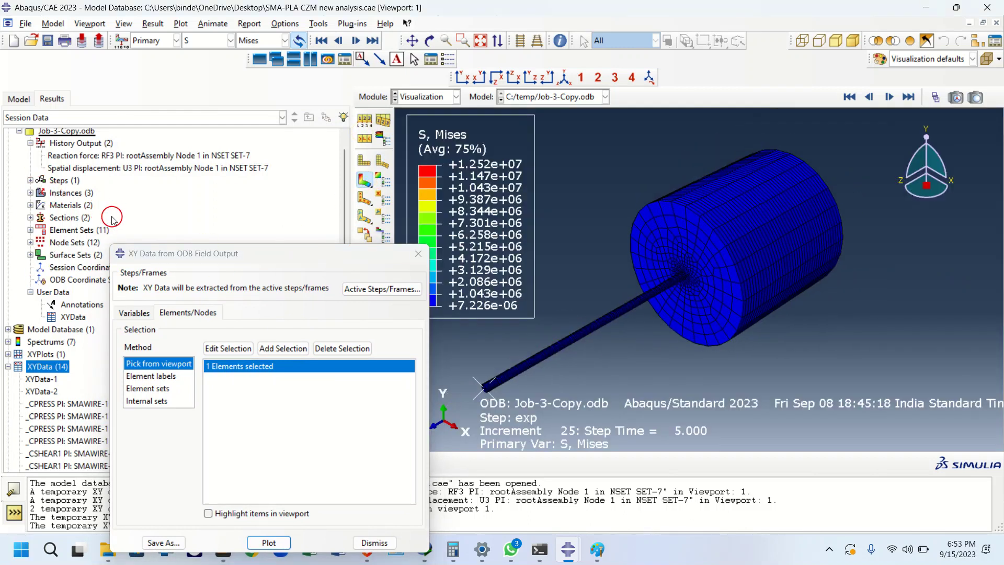
drag(232, 270, 254, 212)
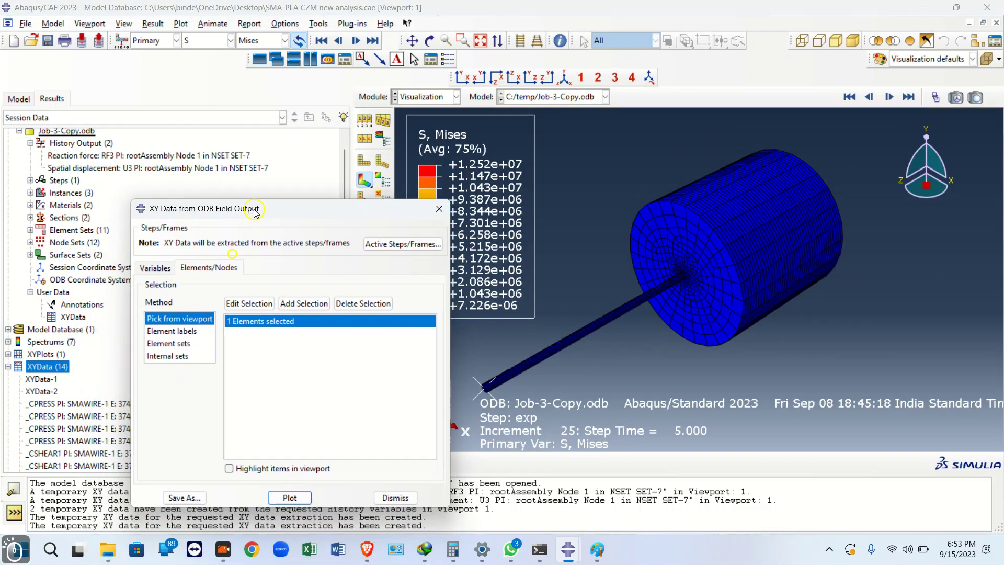
click(31, 205)
click(67, 219)
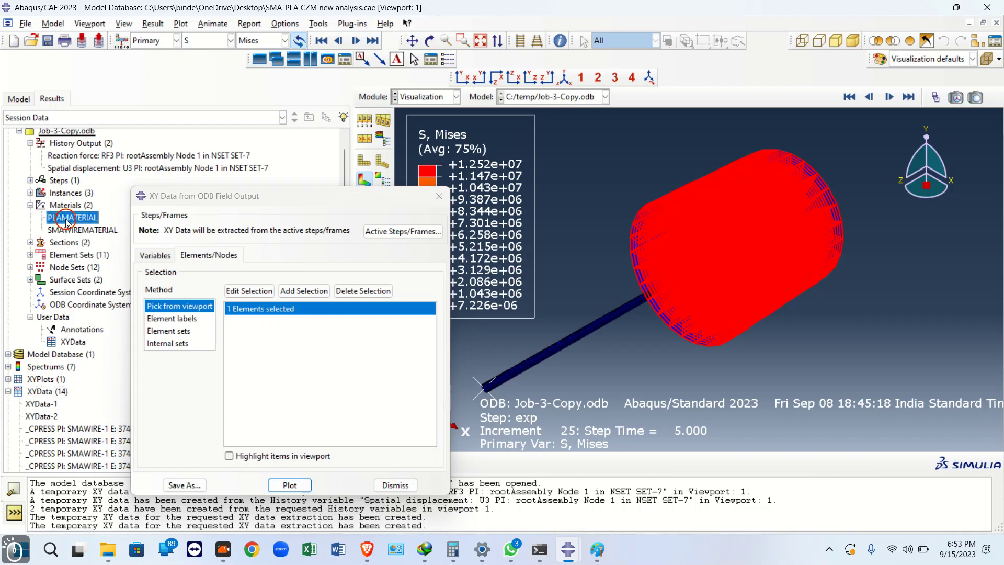
click(68, 230)
right_click(68, 232)
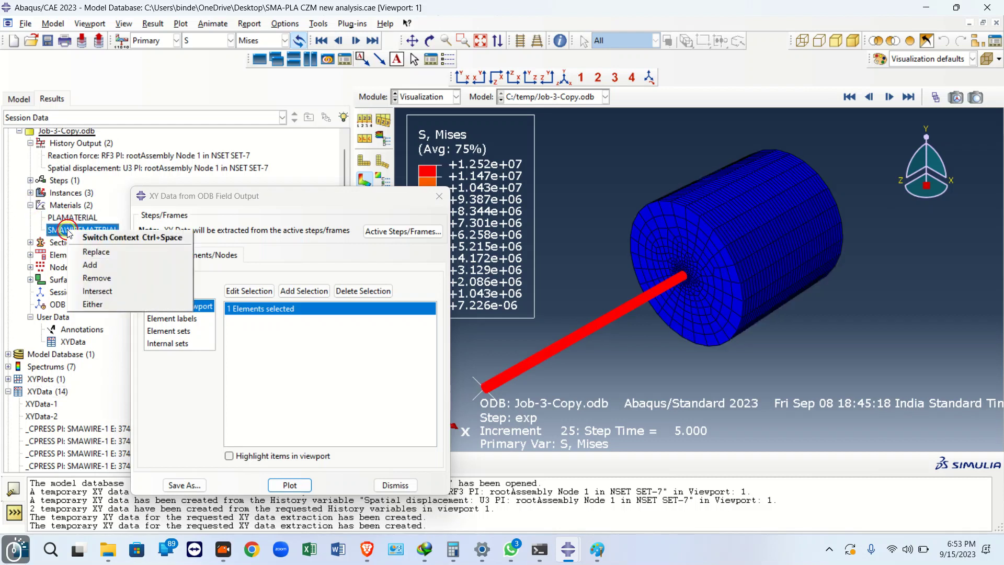
click(94, 278)
- Pick an element on the inner surface of the PLA hole and plot its CPRESS, CSHEAR1 and CSHEAR2 data
scroll(623, 339, up, 10)
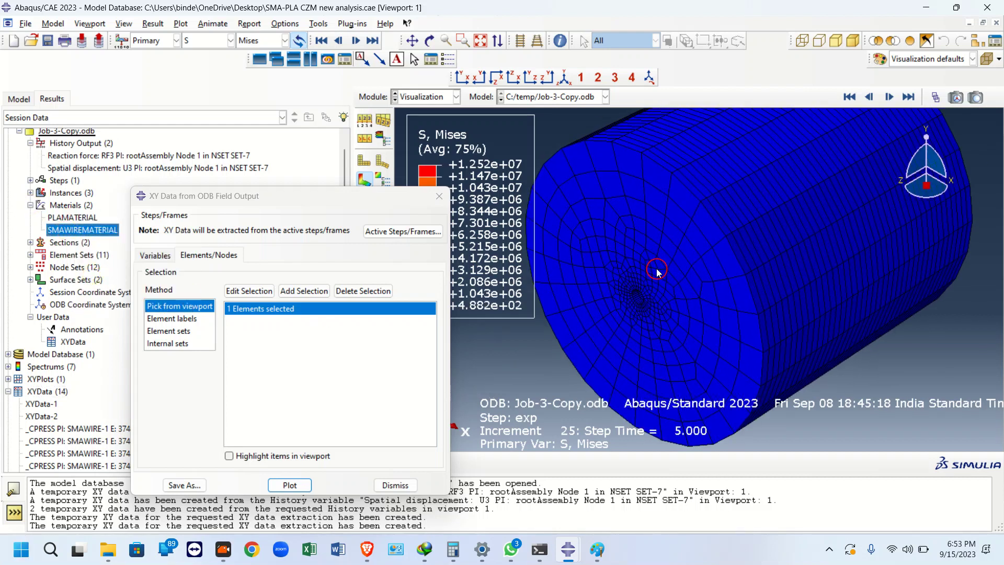
scroll(617, 329, up, 3)
click(249, 289)
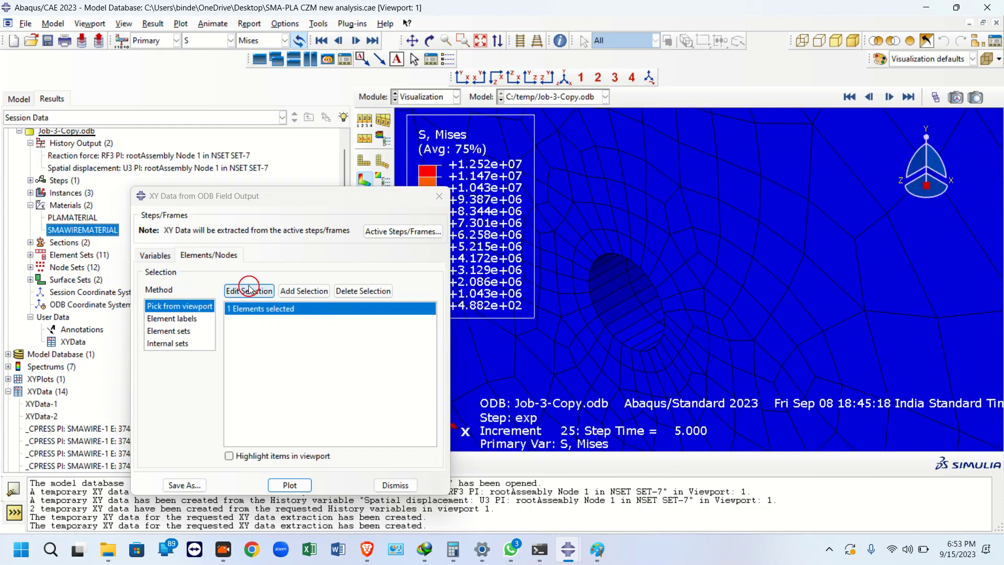
click(613, 298)
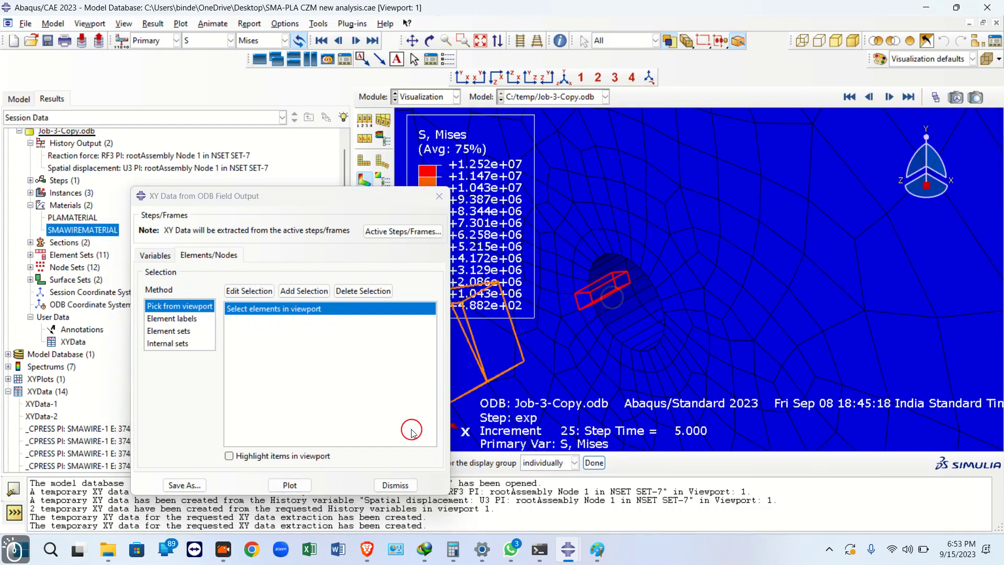
click(289, 485)
drag(314, 200, 346, 435)
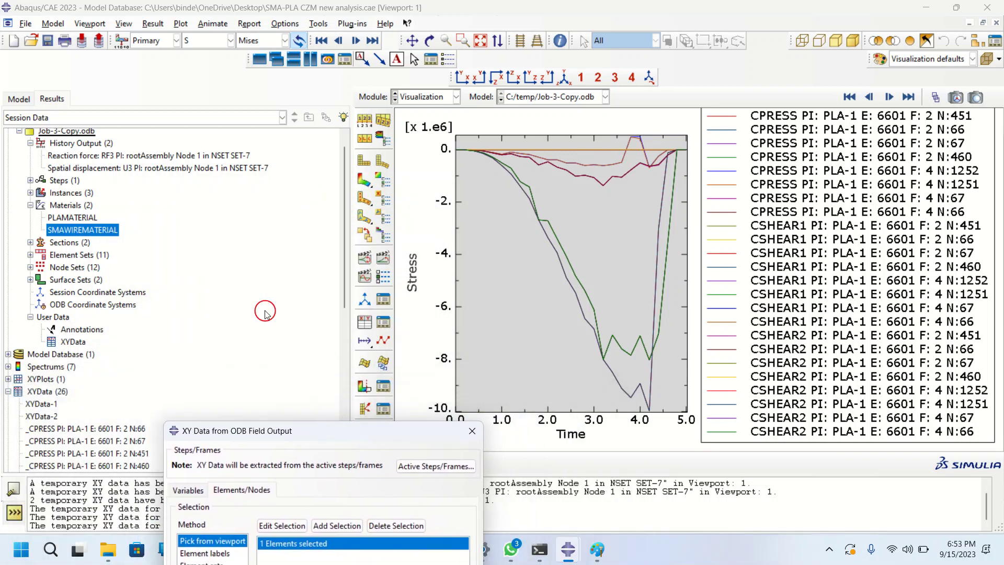
- Show the Mises contours, examine the mesh around the PLA hole, and replot the picked element's contact stress curves
scroll(313, 340, down, 4)
click(365, 180)
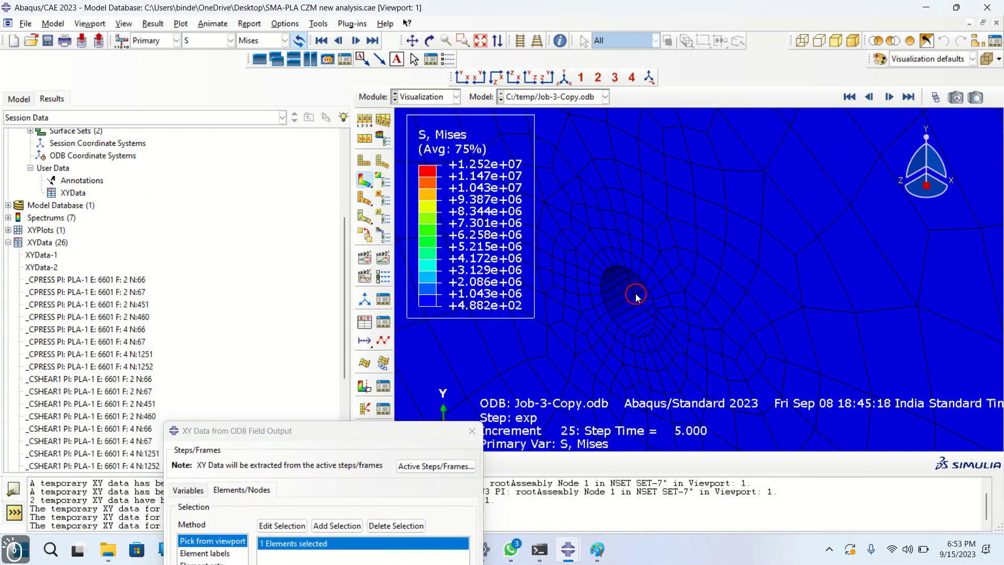
scroll(605, 308, down, 2)
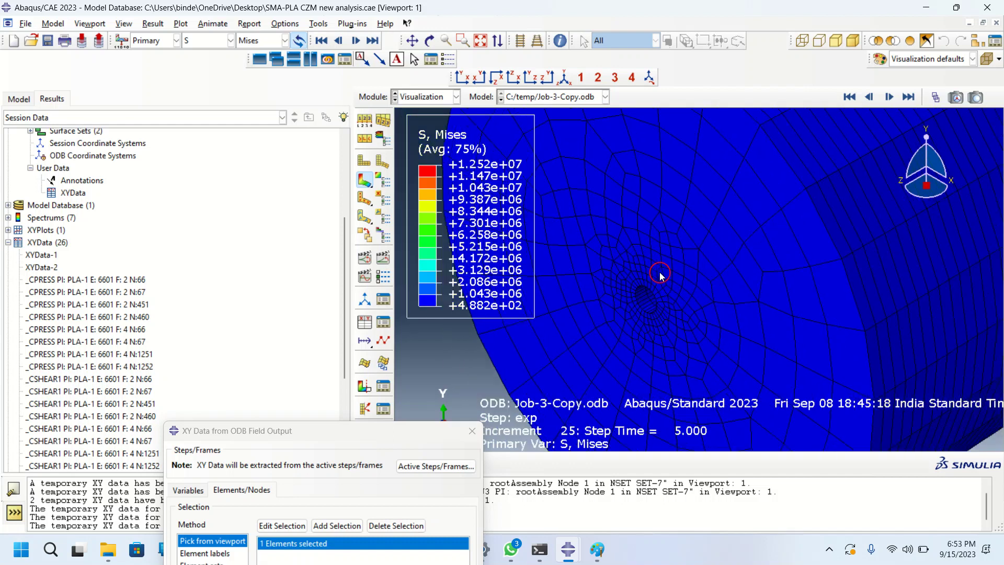
scroll(664, 265, up, 2)
drag(234, 431, 211, 155)
scroll(98, 291, down, 3)
scroll(115, 207, up, 2)
click(220, 443)
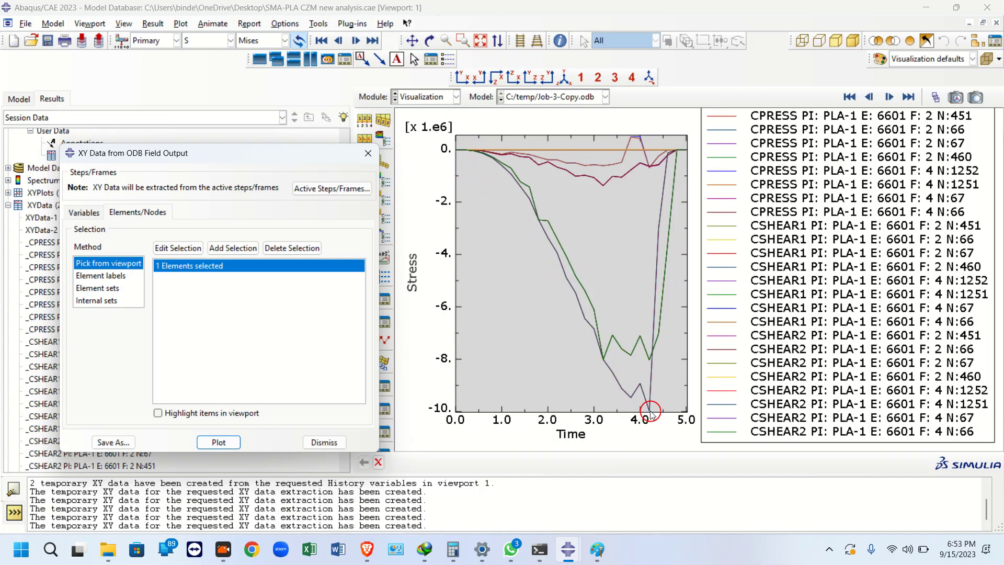
- Plot only the CSHEAR2 curve for PLA-1 element 6601, face 4, node 1252
drag(182, 160, 927, 120)
scroll(81, 357, down, 4)
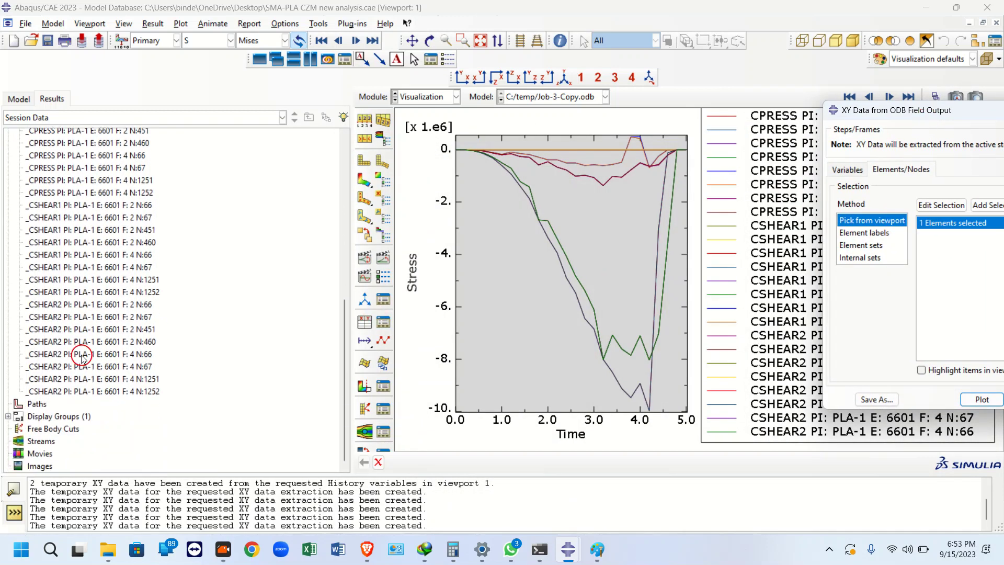
double_click(88, 391)
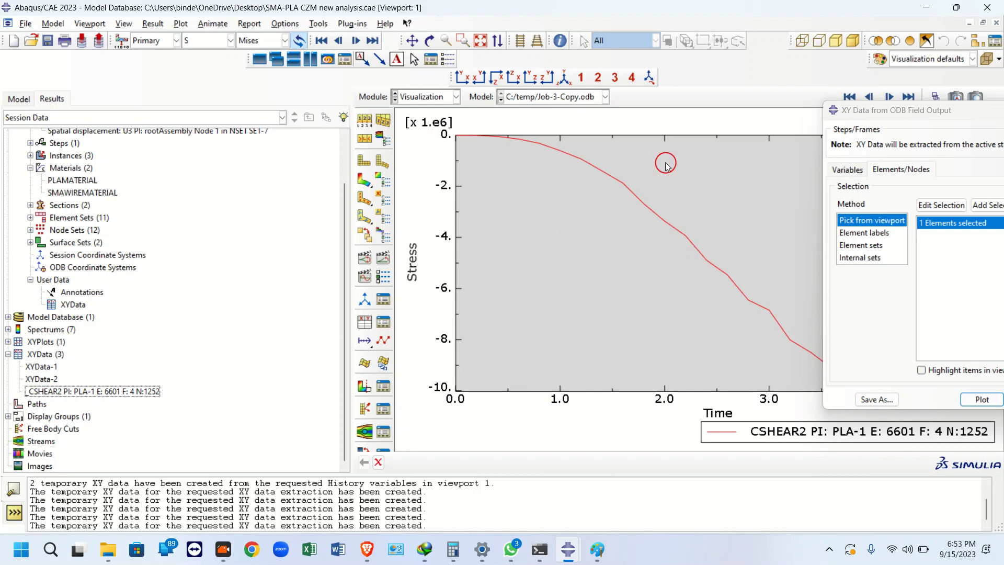
drag(849, 119, 181, 509)
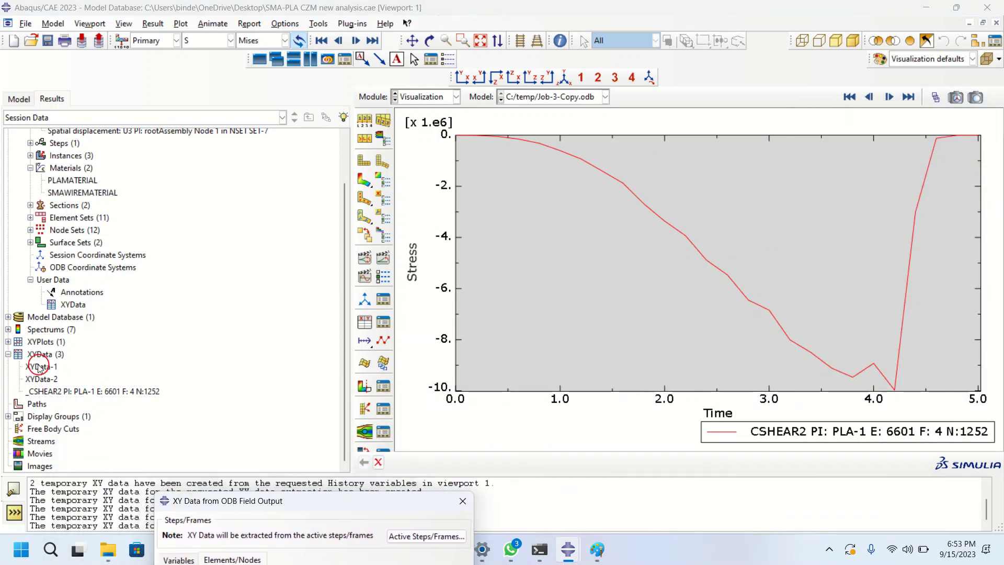
click(61, 393)
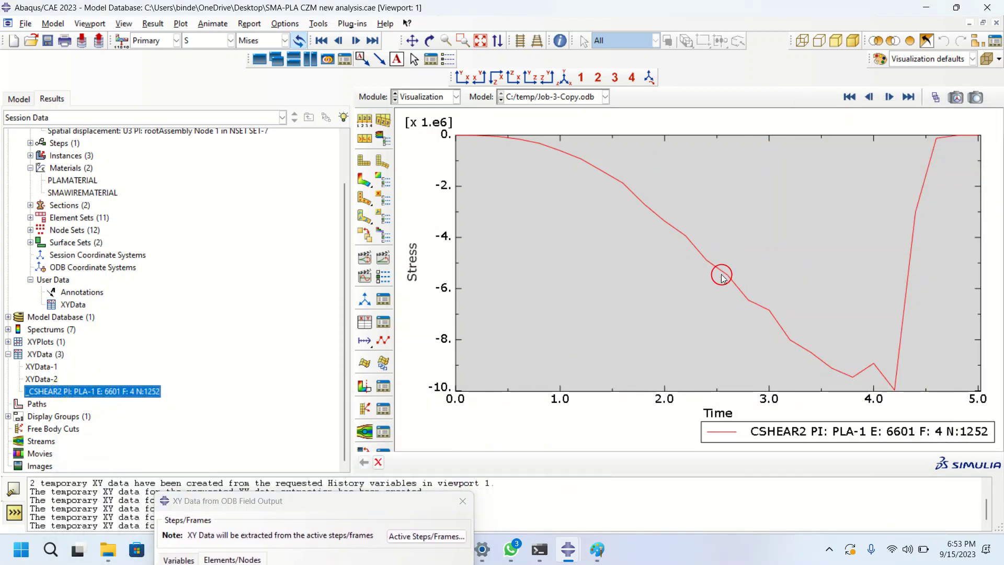
- Regenerate the PLA element's contact stress curves and plot only the last CSHEAR2 curve in the XYData list
drag(252, 491, 392, 77)
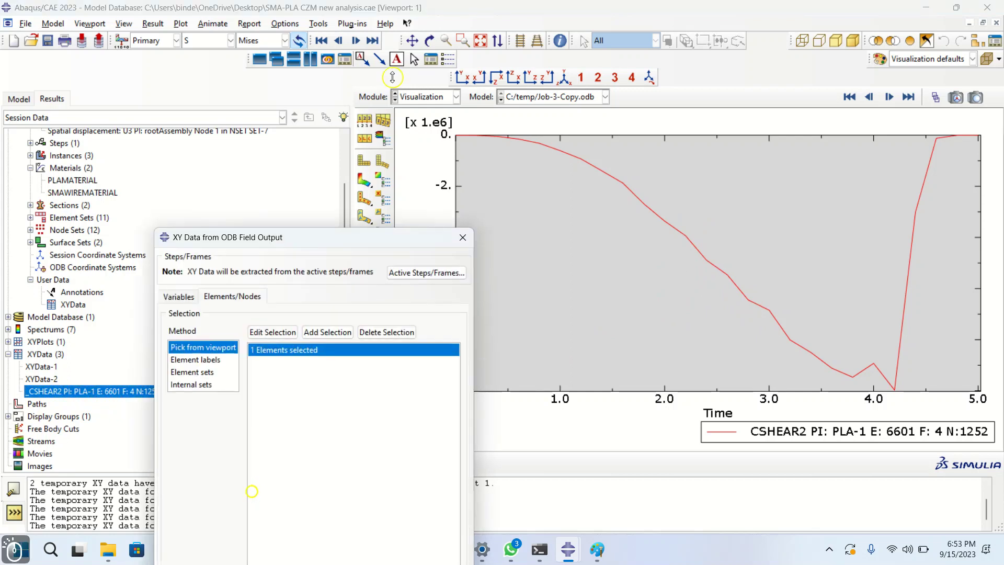
drag(286, 241, 423, 96)
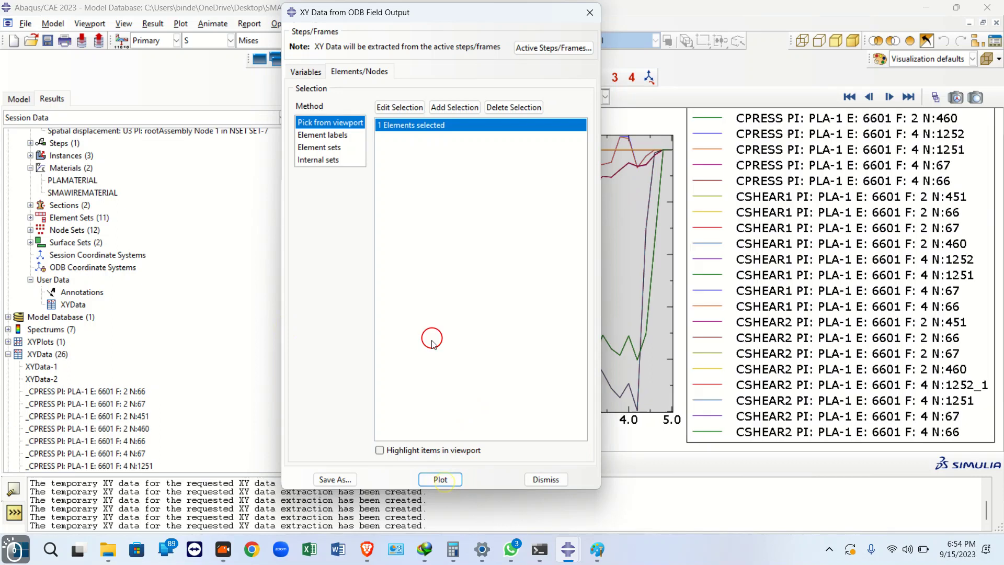
drag(504, 11, 389, 417)
drag(477, 417, 470, 494)
scroll(123, 378, down, 7)
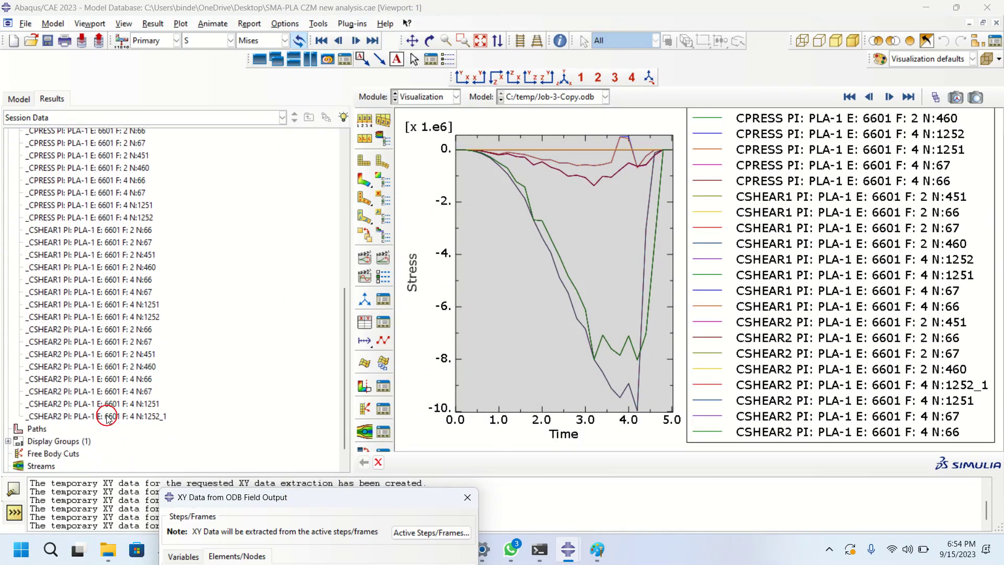
double_click(107, 417)
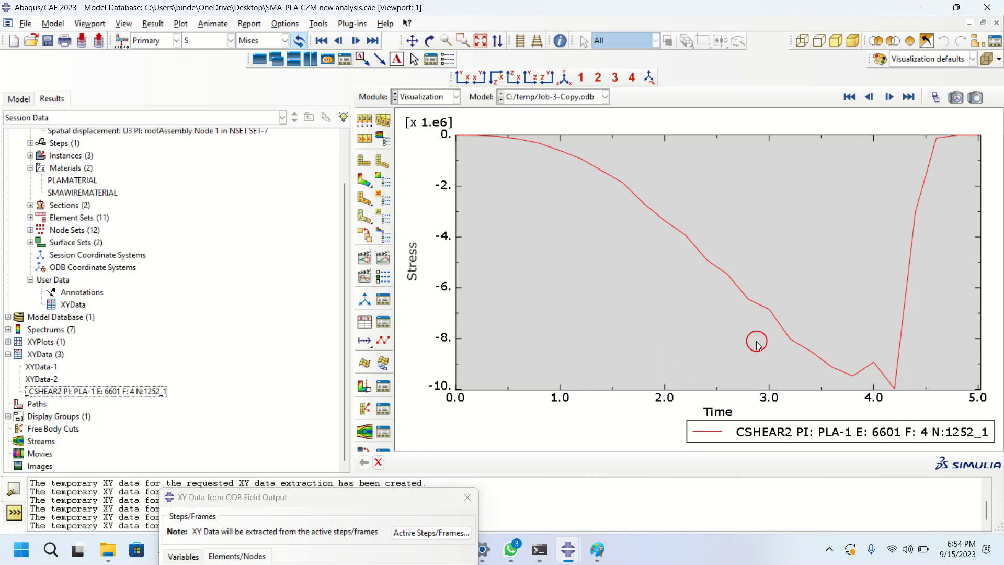
- Save the plotted temporary CSHEAR2 curve as session XY data
click(92, 387)
right_click(92, 387)
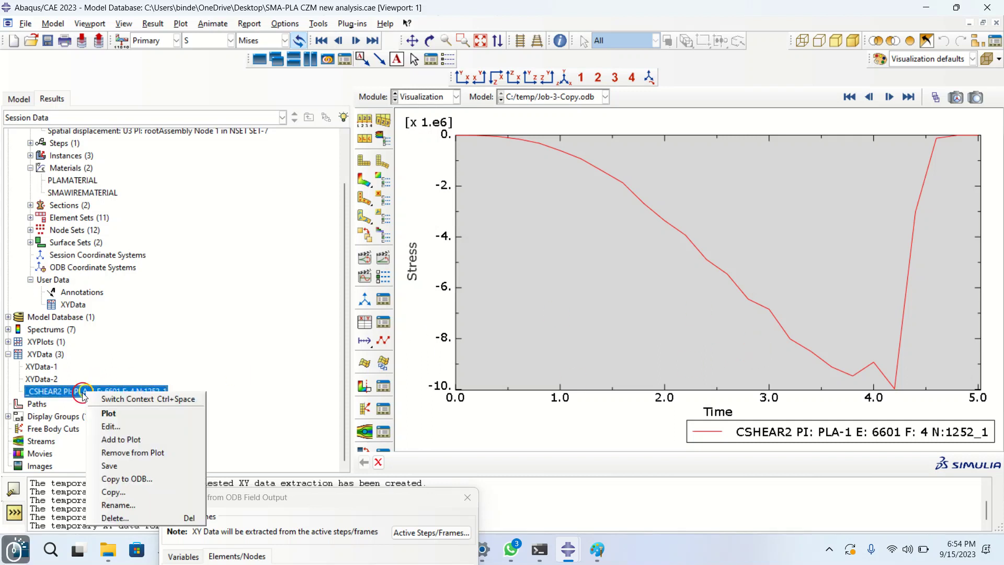
click(115, 468)
- Open the data table of XYData-3 and copy its Y stress values through row 26
right_click(33, 389)
click(67, 414)
drag(290, 233, 276, 409)
scroll(357, 239, up, 5)
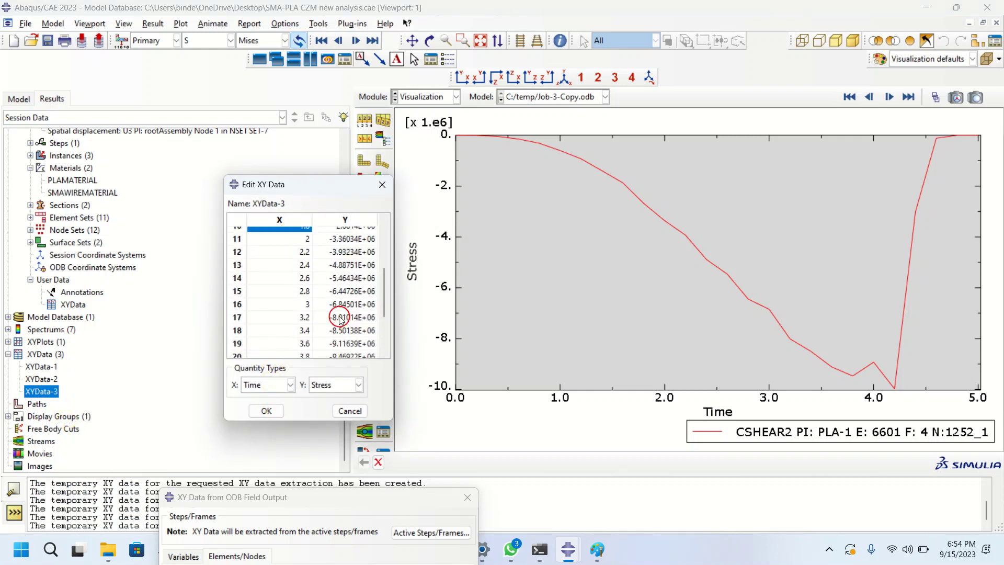
drag(365, 236, 358, 349)
right_click(357, 349)
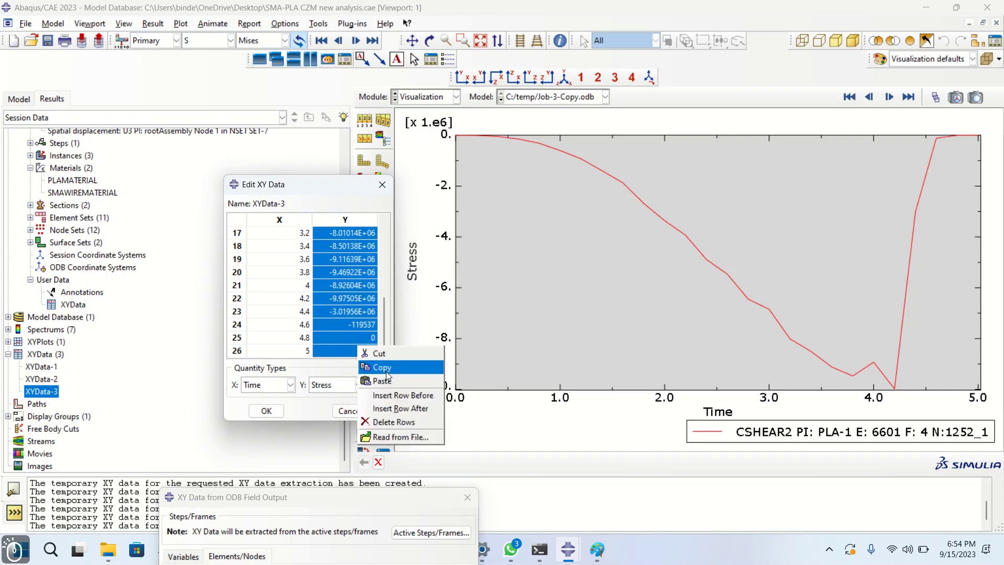
click(386, 370)
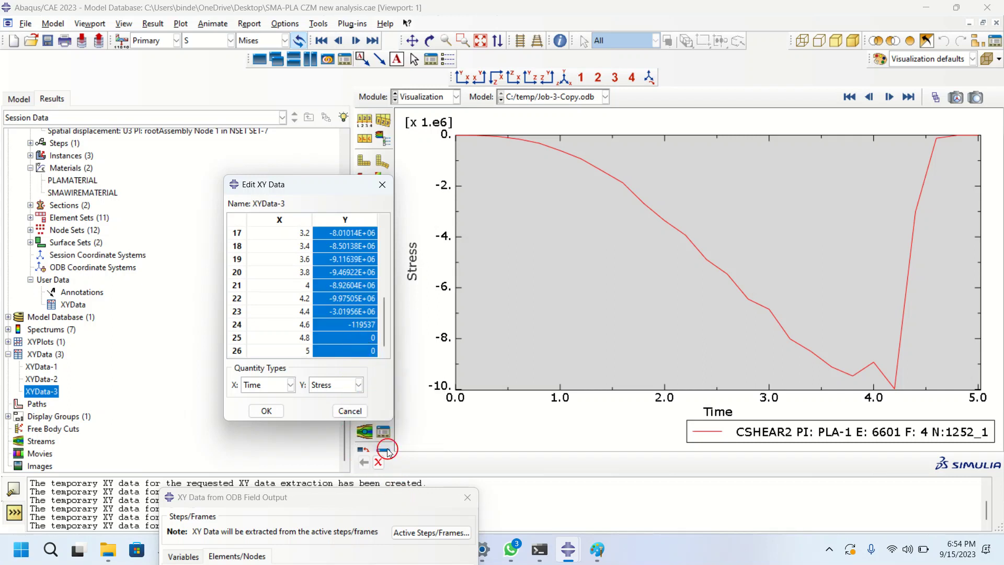
- Move the XYData-3 table aside and select the XYData-1 and XYData-2 data sets to review the extracted data
drag(314, 184, 701, 415)
scroll(91, 356, up, 3)
scroll(78, 366, down, 3)
click(41, 367)
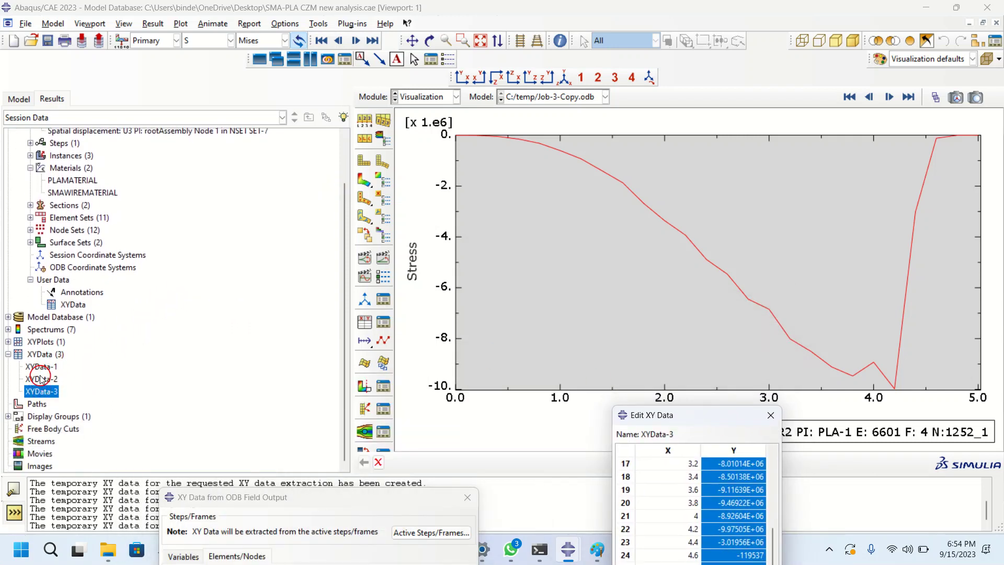
ctrl+click(42, 379)
scroll(58, 297, up, 3)
scroll(59, 296, down, 3)
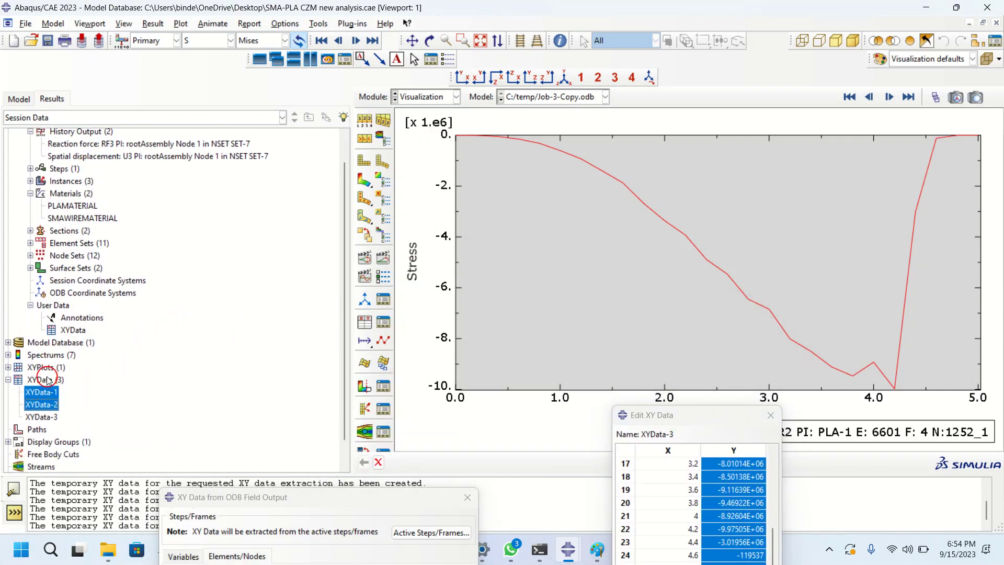
click(41, 391)
- Bring up the data table of XYData-3, select the first Y stress values to show what is extracted, and close the table
drag(287, 497, 272, 437)
click(49, 396)
right_click(48, 396)
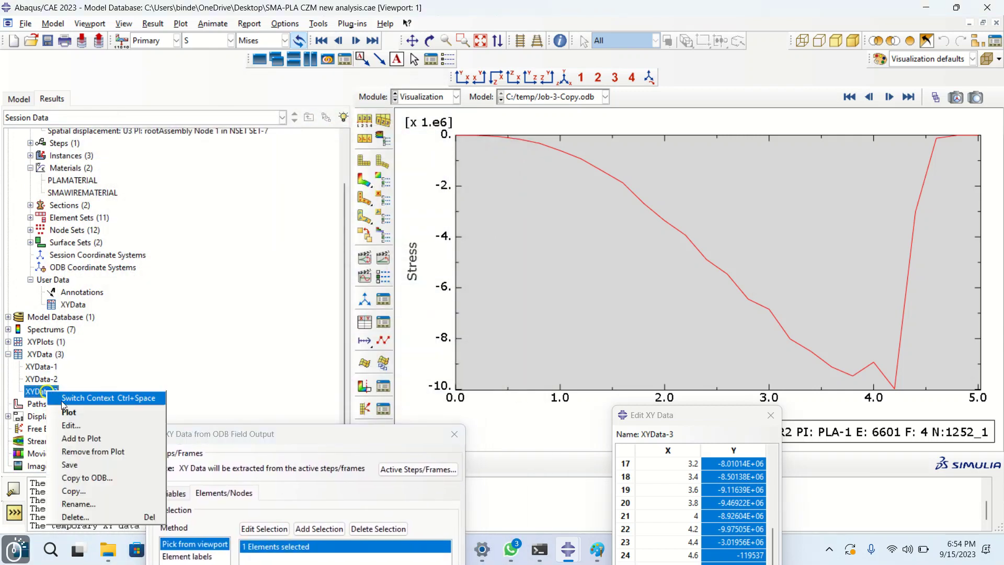
click(76, 422)
click(711, 425)
drag(711, 424, 588, 43)
drag(609, 78, 611, 150)
click(637, 42)
- Set the field output extraction position to Unique Nodal and choose the U3 spatial displacement component
drag(320, 438, 290, 117)
click(208, 208)
click(139, 171)
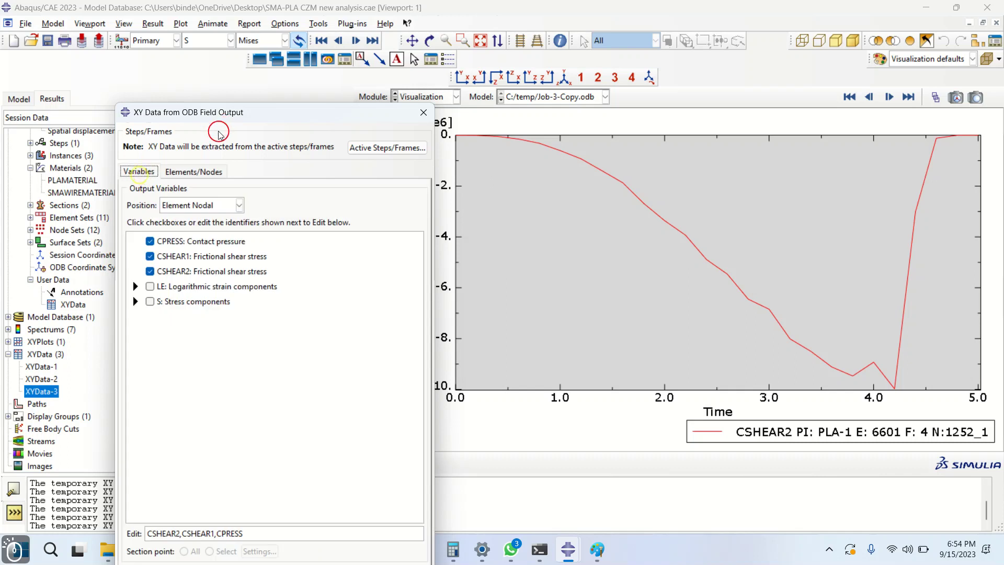
click(186, 205)
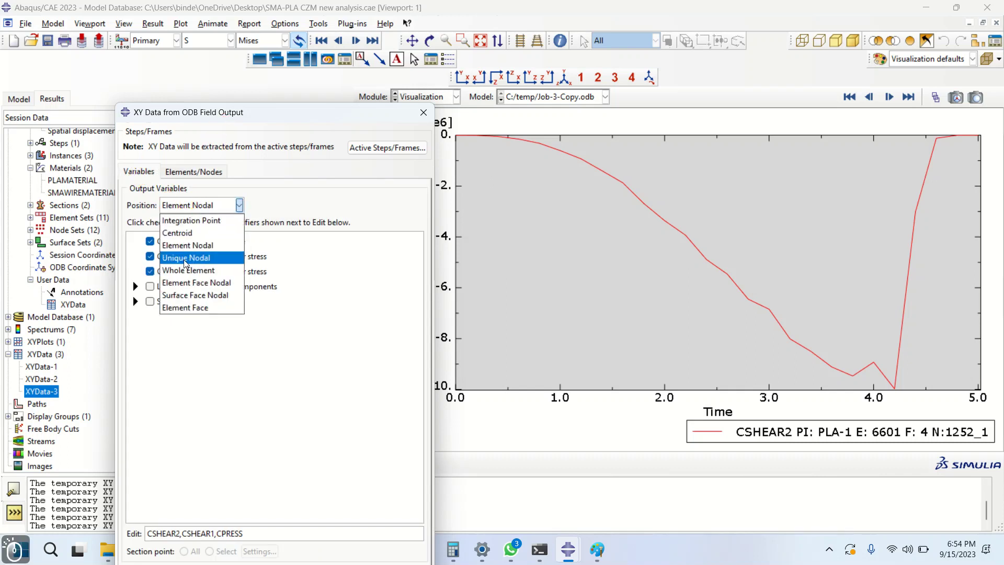
click(185, 258)
click(135, 301)
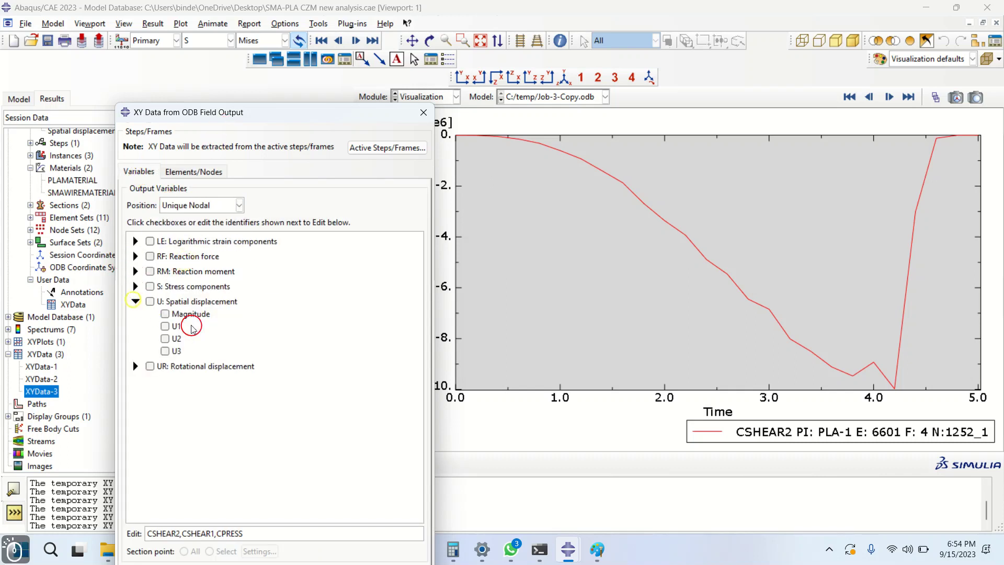
- Choose node set SET-7 as the source of the nodal displacement data
click(192, 180)
click(187, 247)
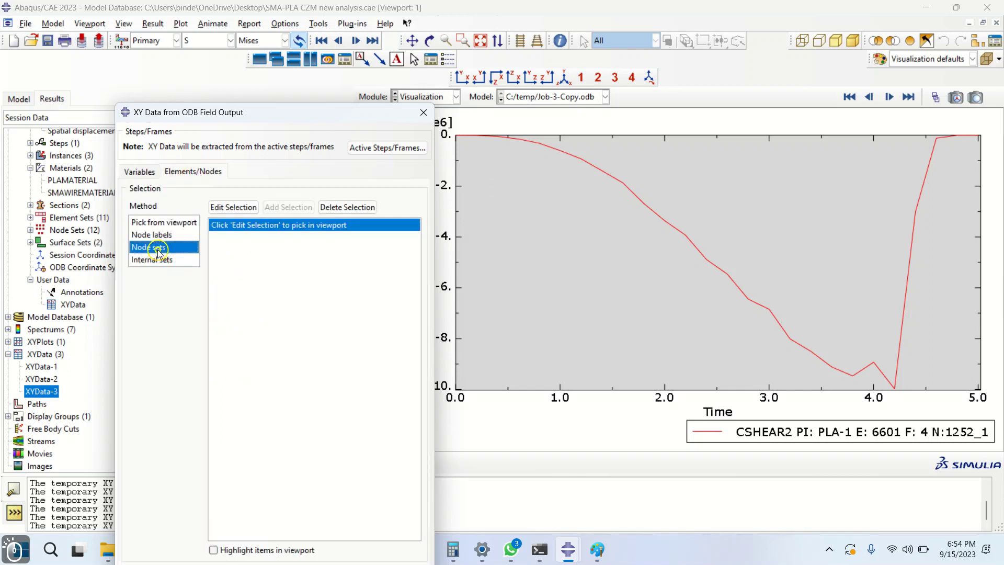
click(235, 274)
- Show the undeformed model and bring the SMAWIREMATERIAL wire into the display
drag(295, 113, 297, 308)
click(364, 180)
click(364, 160)
scroll(98, 200, up, 2)
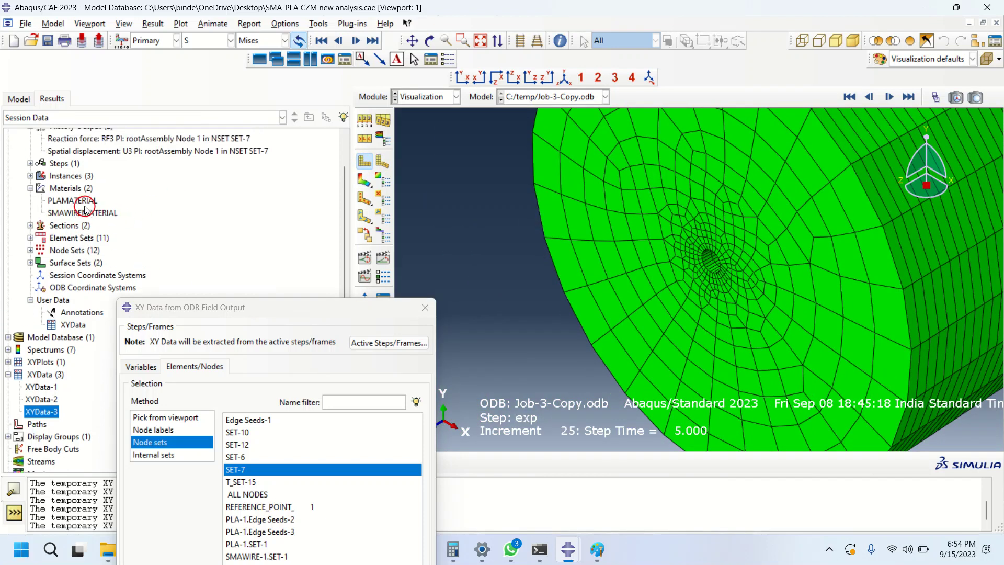
right_click(680, 116)
click(66, 249)
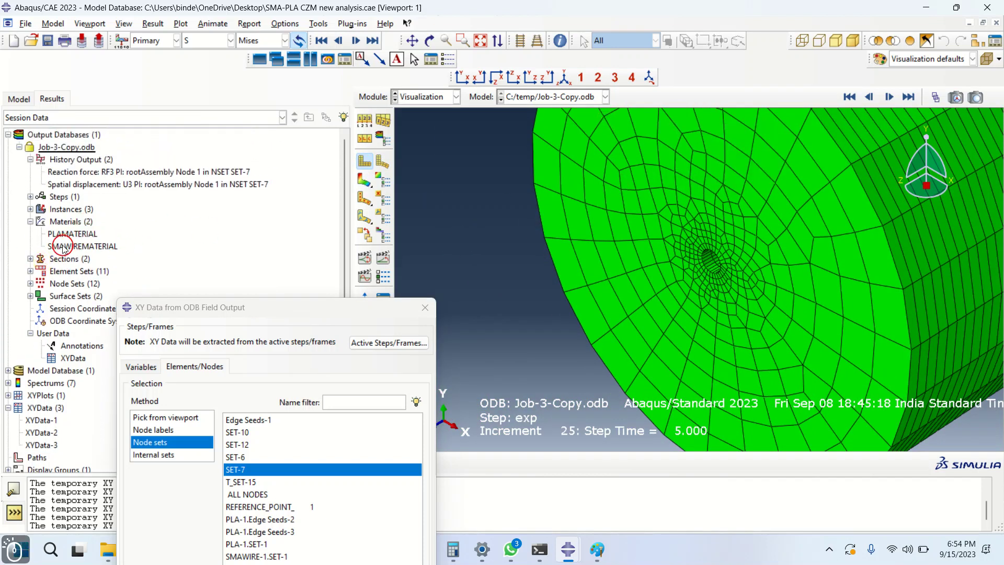
right_click(63, 248)
click(84, 283)
- Highlight the SET-7 node in the viewport and plot its U3 displacement over time
drag(206, 317, 262, 50)
scroll(531, 385, up, 2)
scroll(531, 385, up, 2)
click(242, 475)
click(272, 505)
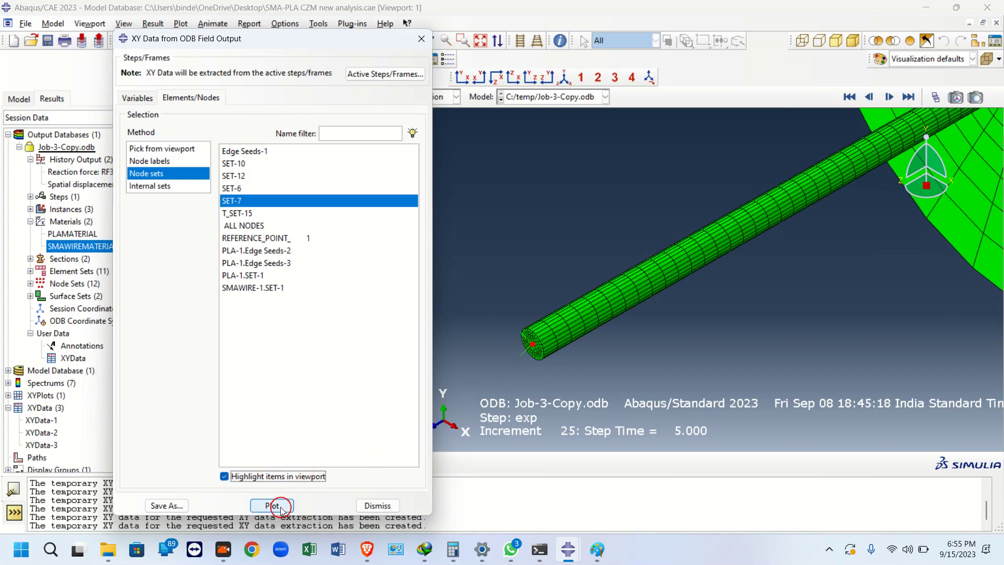
- Review the Y displacement values through row 10 in the temporary U3 curve's data table and select the Job-3-Copy.odb output database
drag(277, 38, 432, 501)
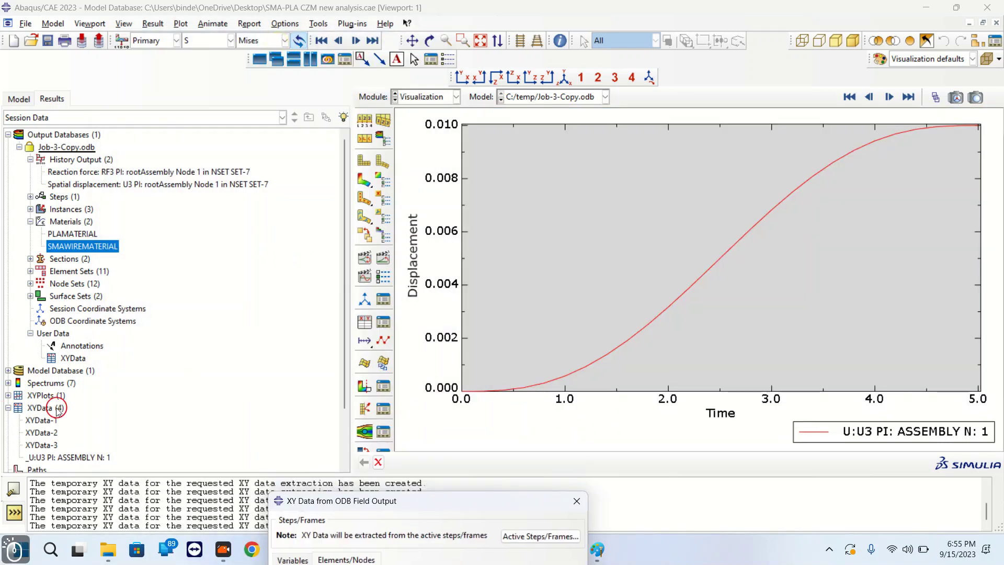
scroll(57, 413, down, 2)
right_click(55, 392)
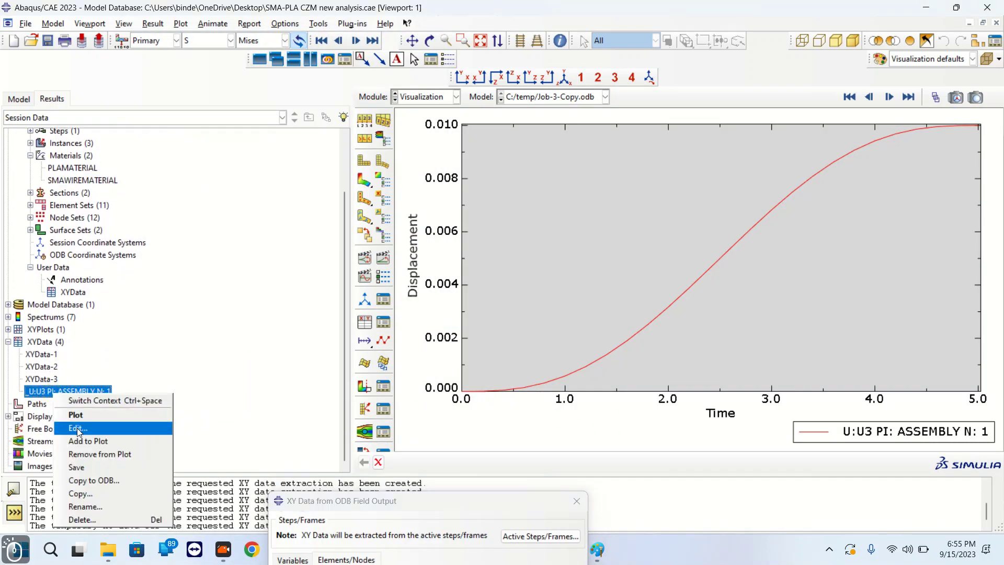
click(78, 428)
drag(614, 82, 613, 209)
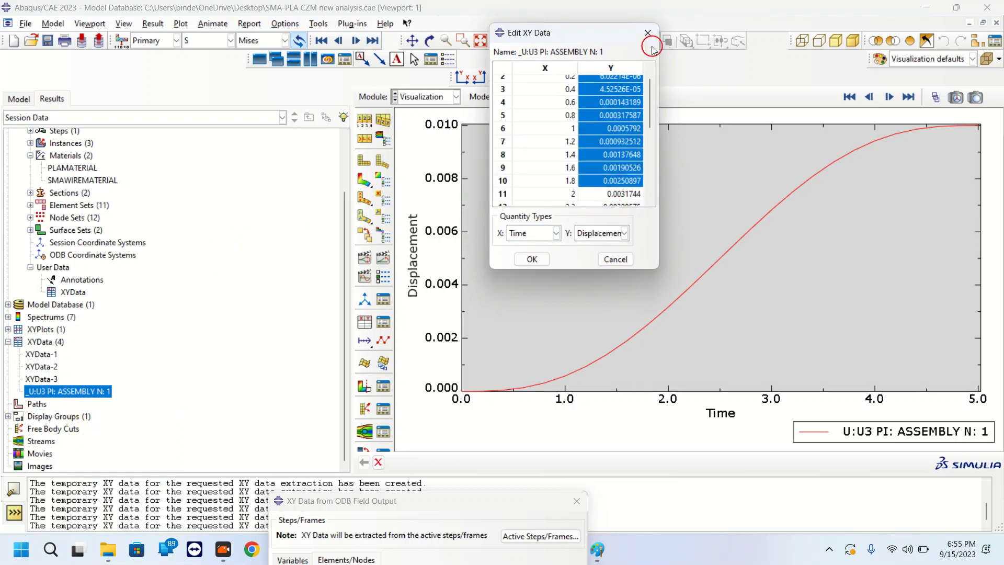
click(647, 33)
scroll(186, 231, up, 3)
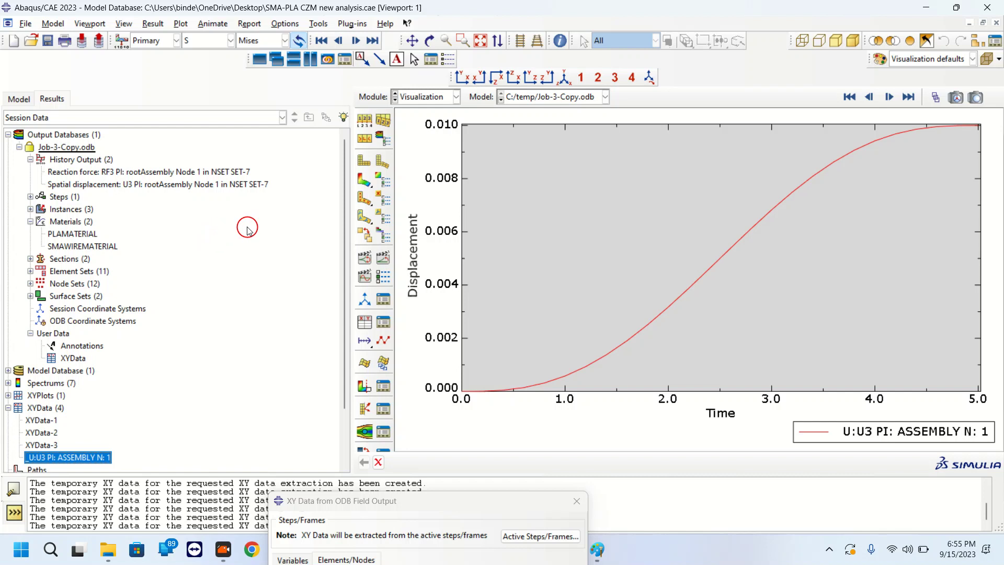
click(63, 148)
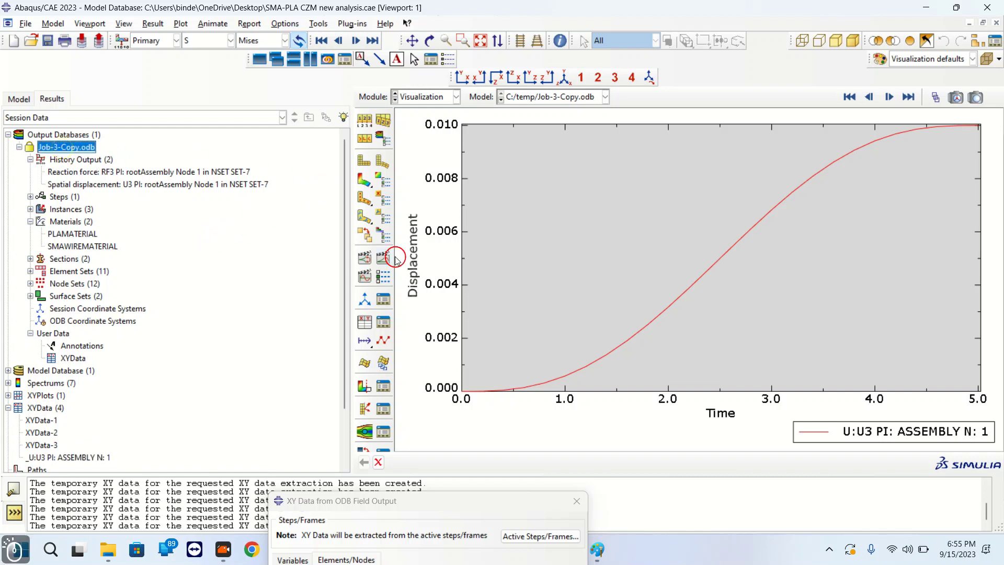